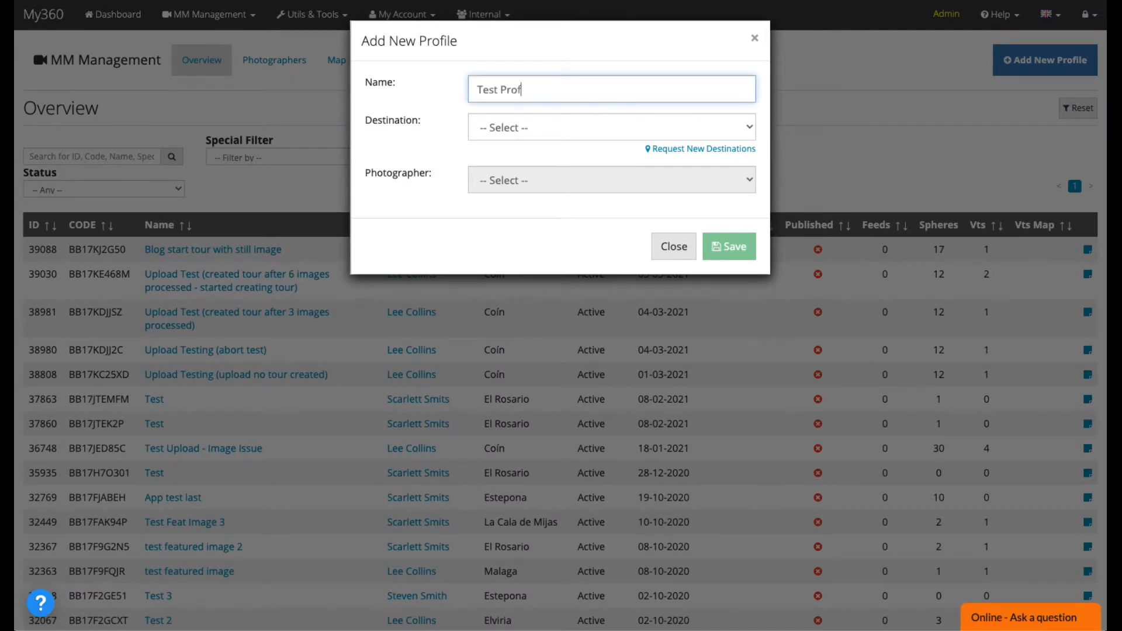
Set the new Test Profile's destination to La Alqueria (Alhaurín), assign the second listed photographer and save the profile.
left_click(569, 126)
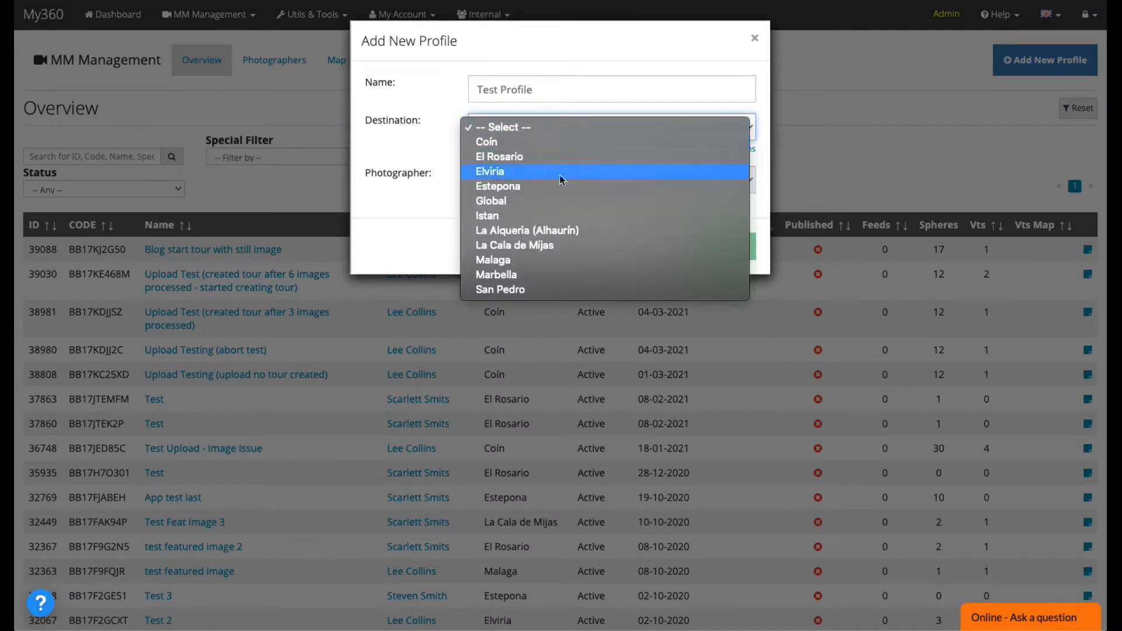
left_click(572, 230)
left_click(574, 180)
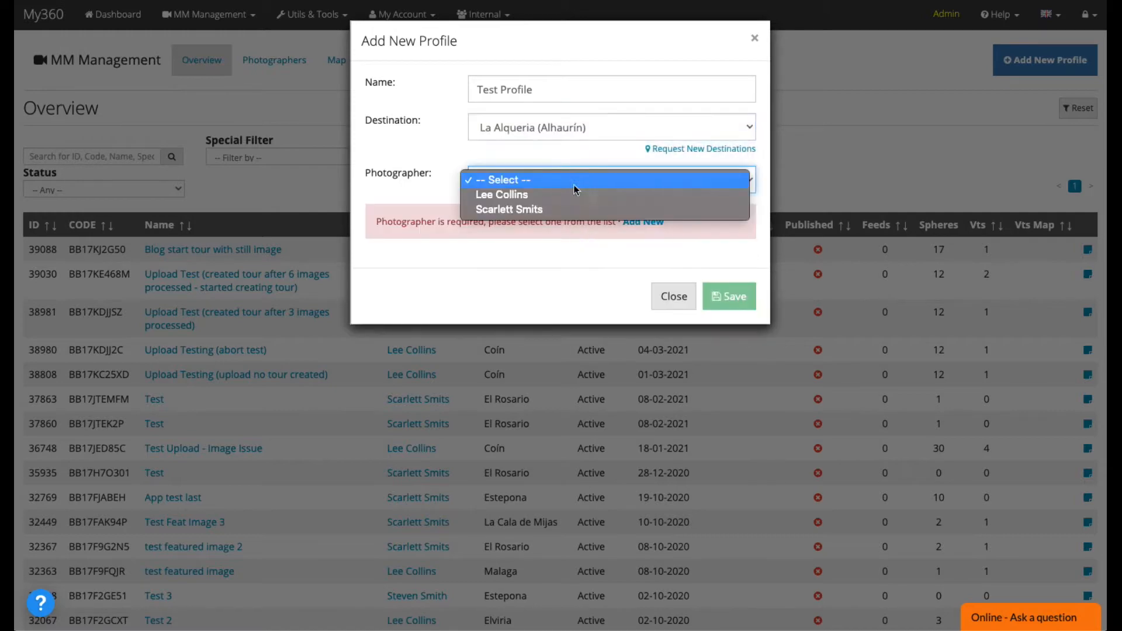
left_click(574, 207)
left_click(737, 253)
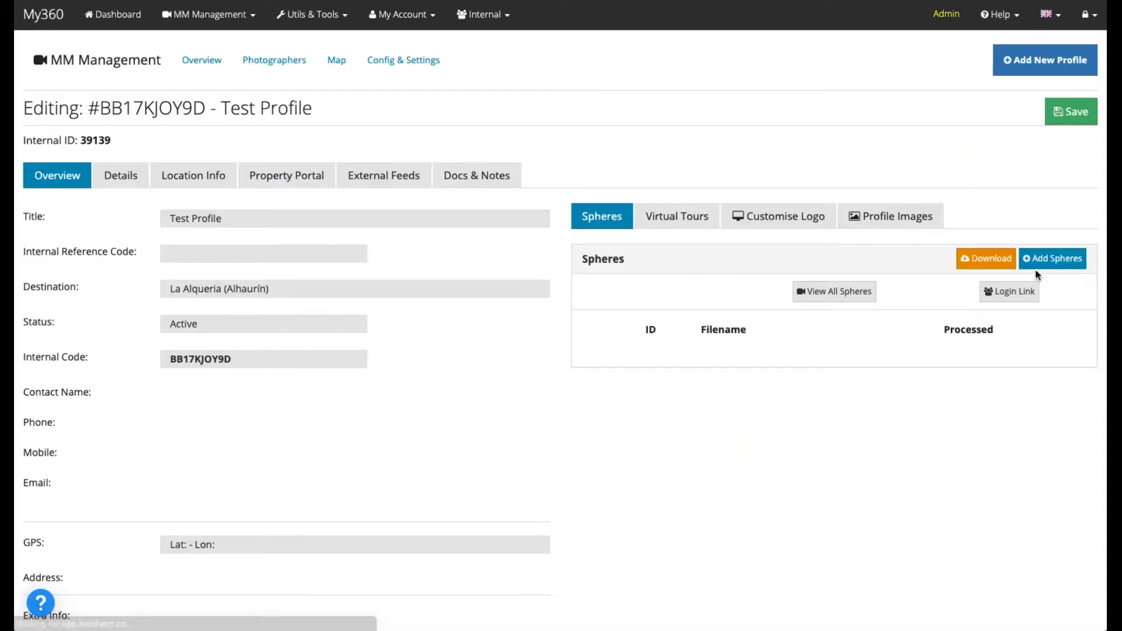
Start adding spheres to the profile and open the Background images folder for choosing files.
left_click(1048, 260)
left_click(749, 321)
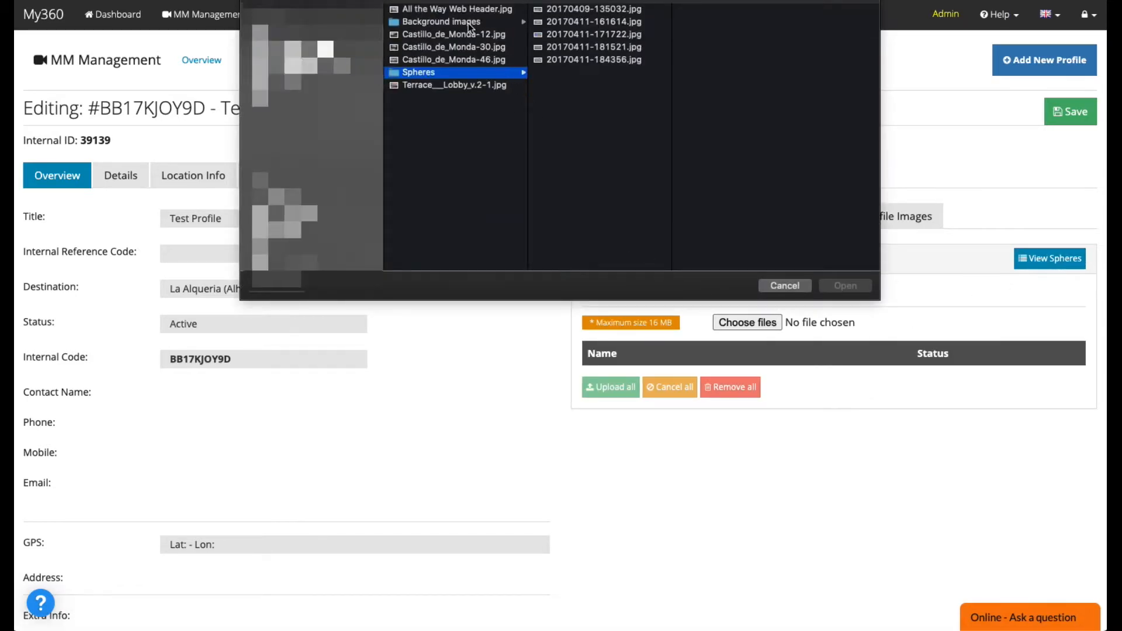
left_click(468, 23)
Preview the available background images and add Gradient Blue Background.jpg to the sphere upload list.
left_click(577, 10)
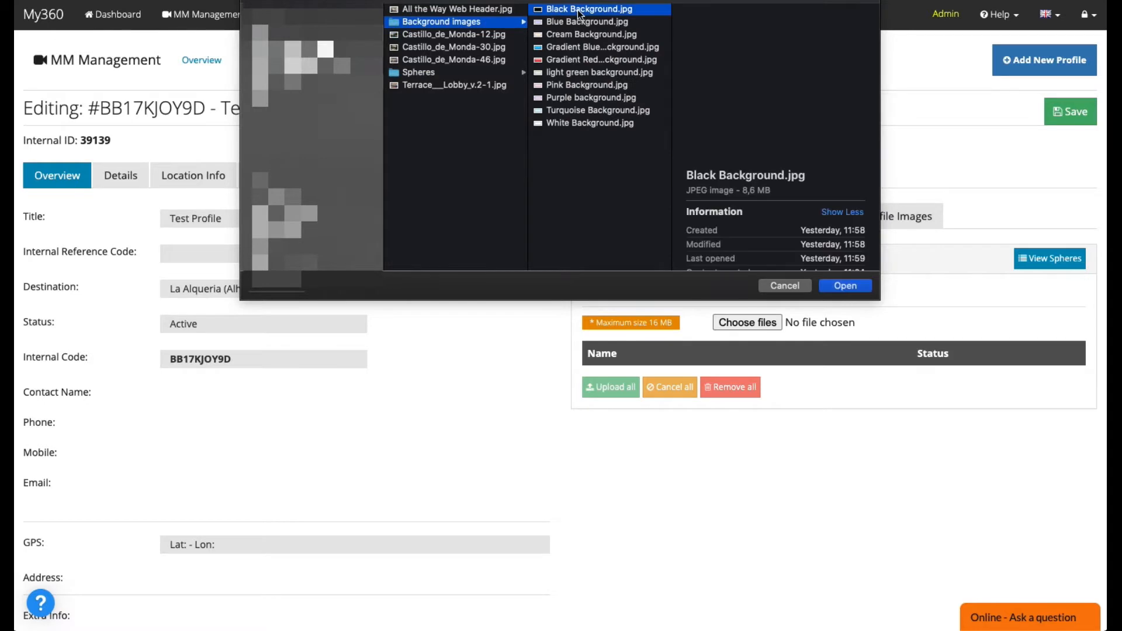
key("Down")
key("Down")
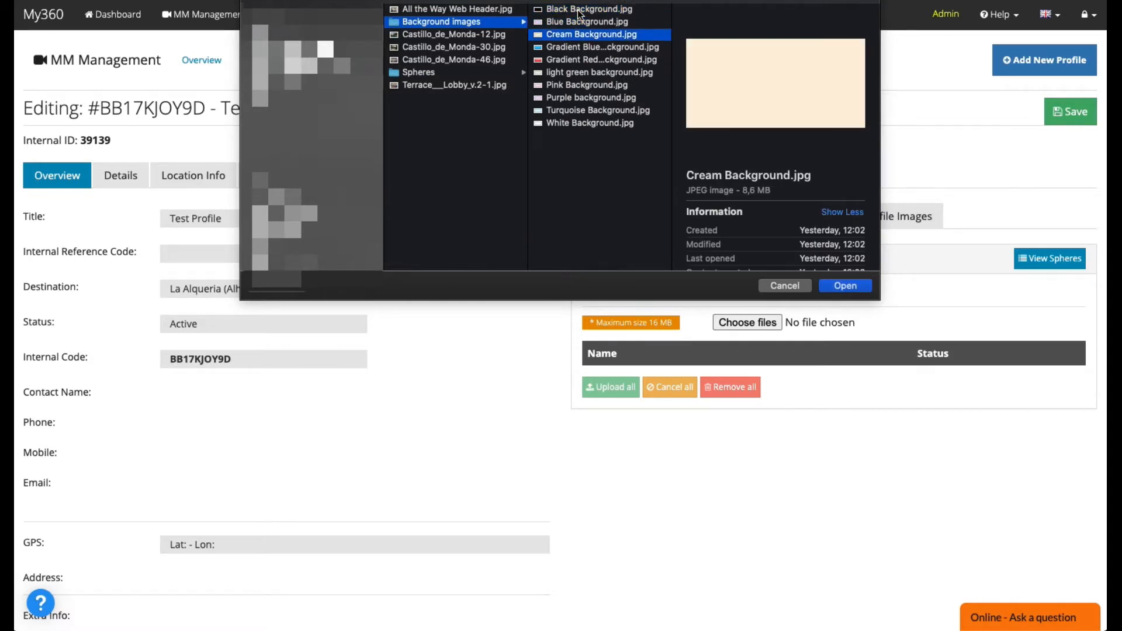
key("Down")
key("Down")
key("Down")
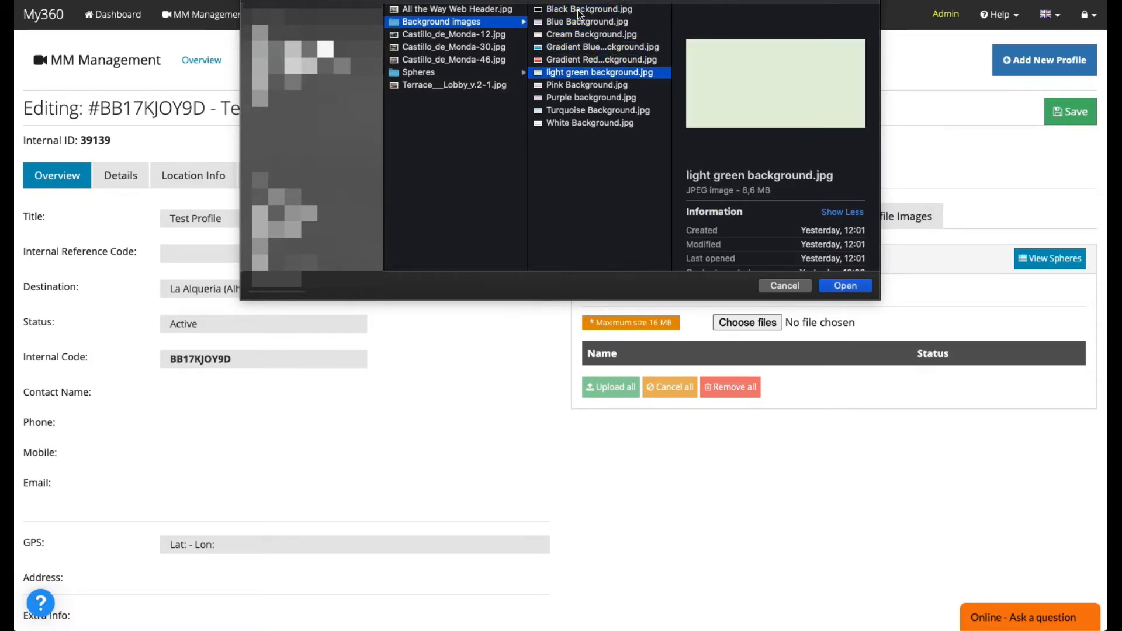
key("Down")
key("Down")
key("Down")
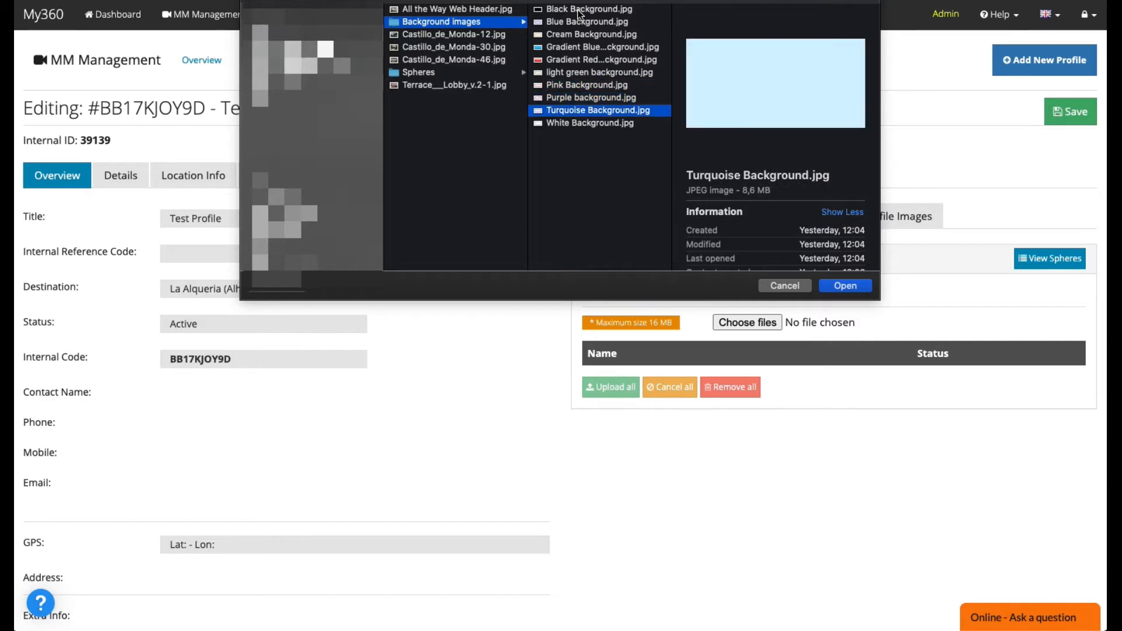
key("Down")
left_click(558, 48)
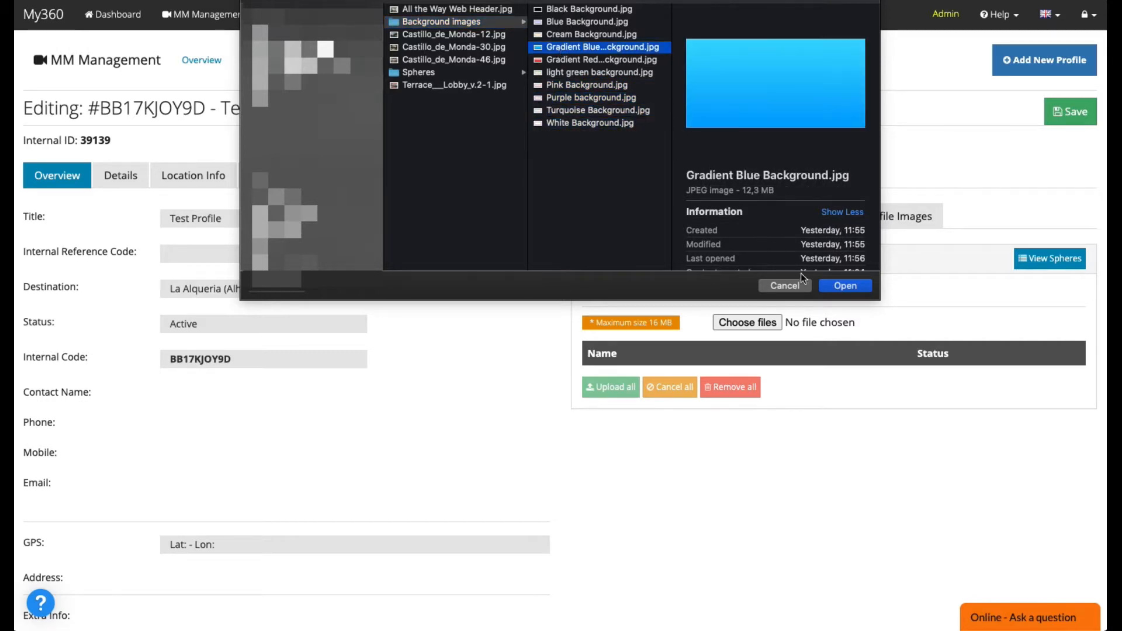
left_click(846, 286)
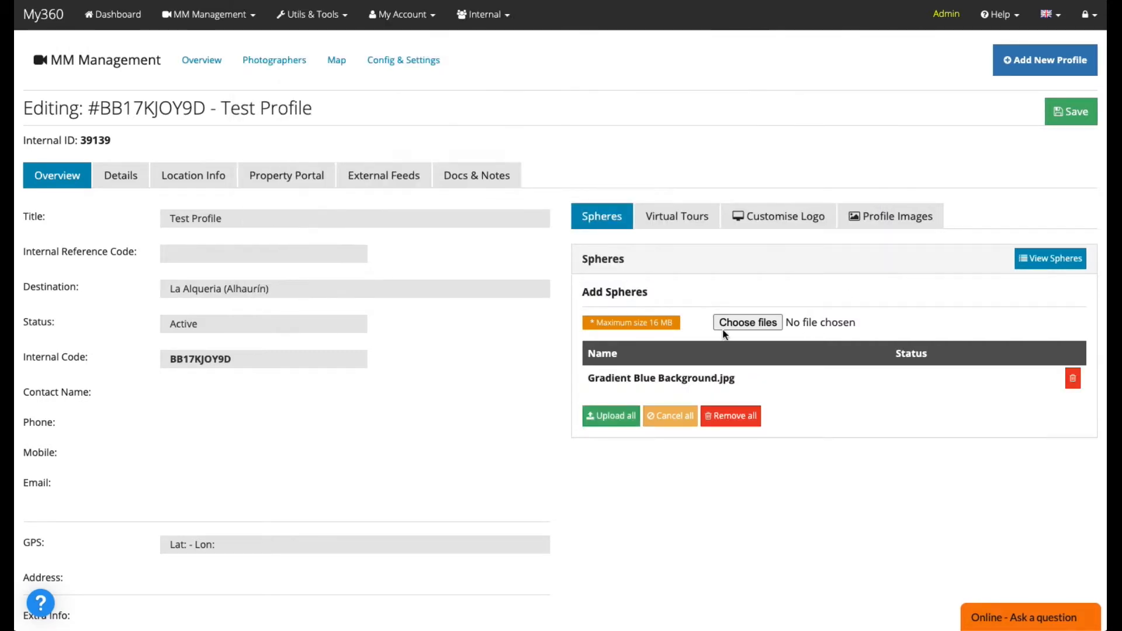
Add all five images from the Spheres folder, 20170409-135032.jpg through 20170411-184356.jpg, to the upload list.
left_click(748, 321)
left_click(553, 1)
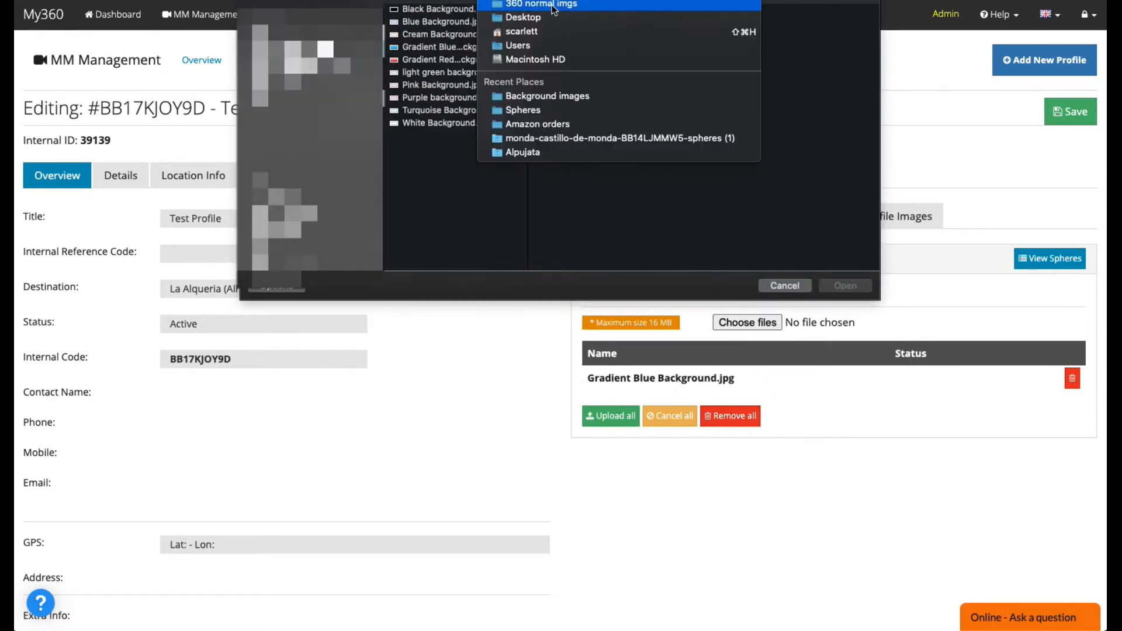
left_click(552, 4)
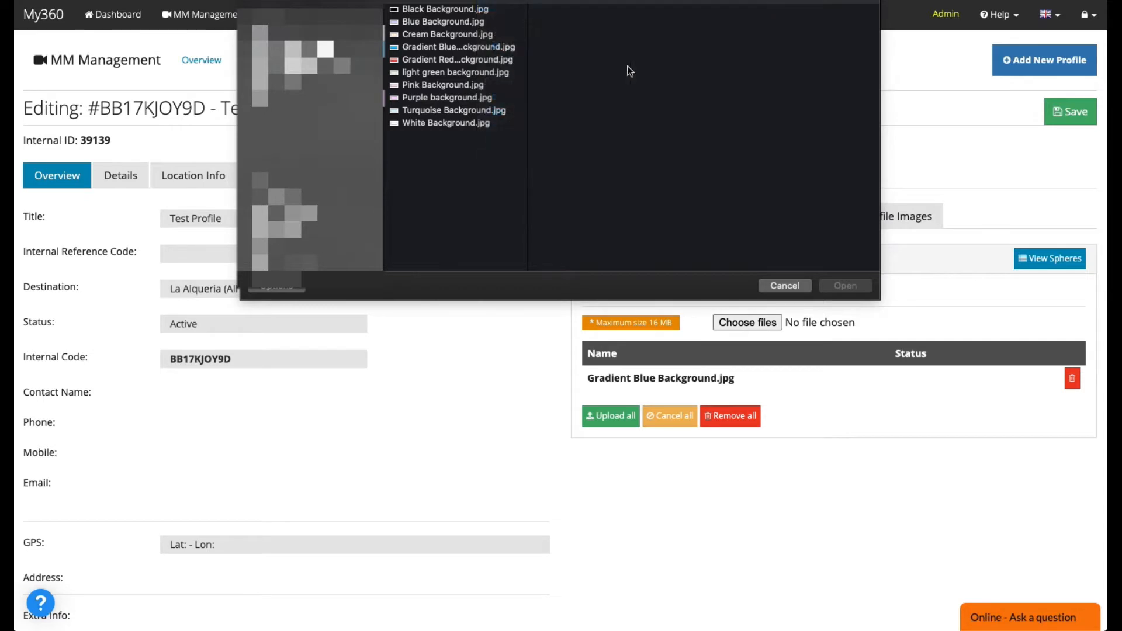
left_click(583, 69)
left_click(713, 12)
left_click(623, 59, "shift")
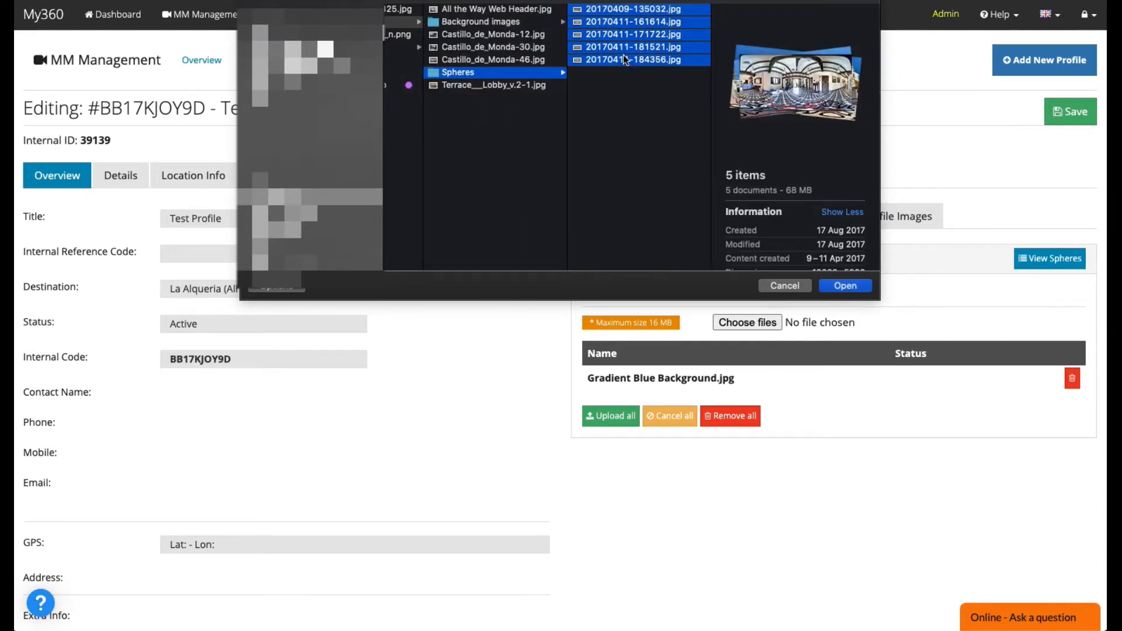
left_click(867, 287)
Upload all the queued spheres and view the profile's list of spheres.
left_click(611, 564)
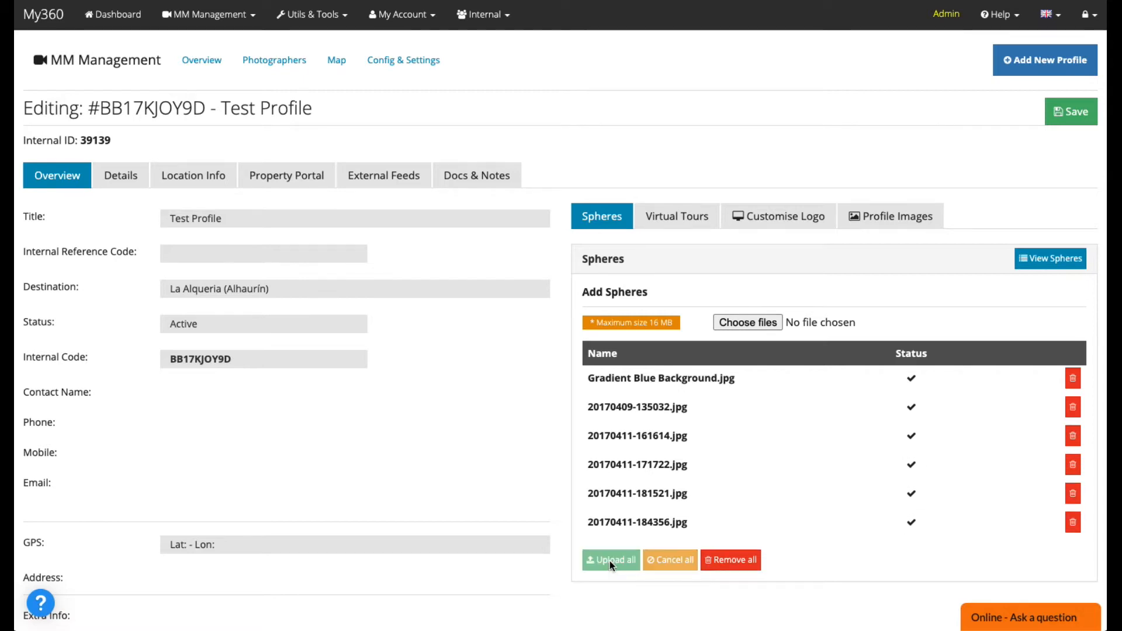
left_click(1050, 258)
scroll(948, 369, "down", 4)
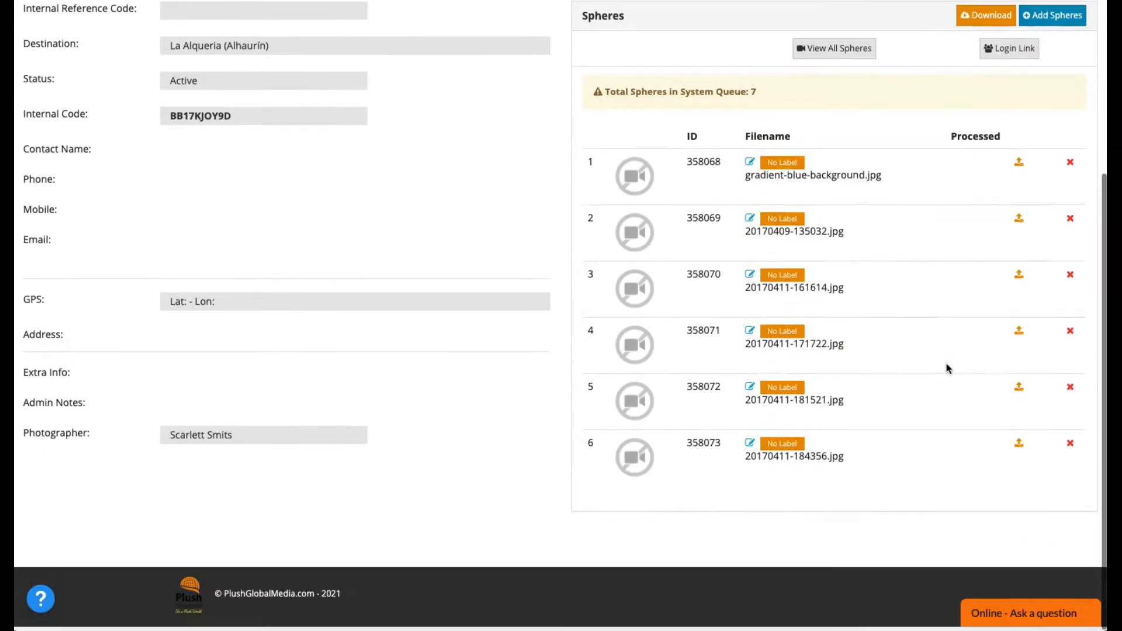
scroll(947, 368, "up", 3)
scroll(946, 368, "down", 1)
scroll(947, 368, "down", 1)
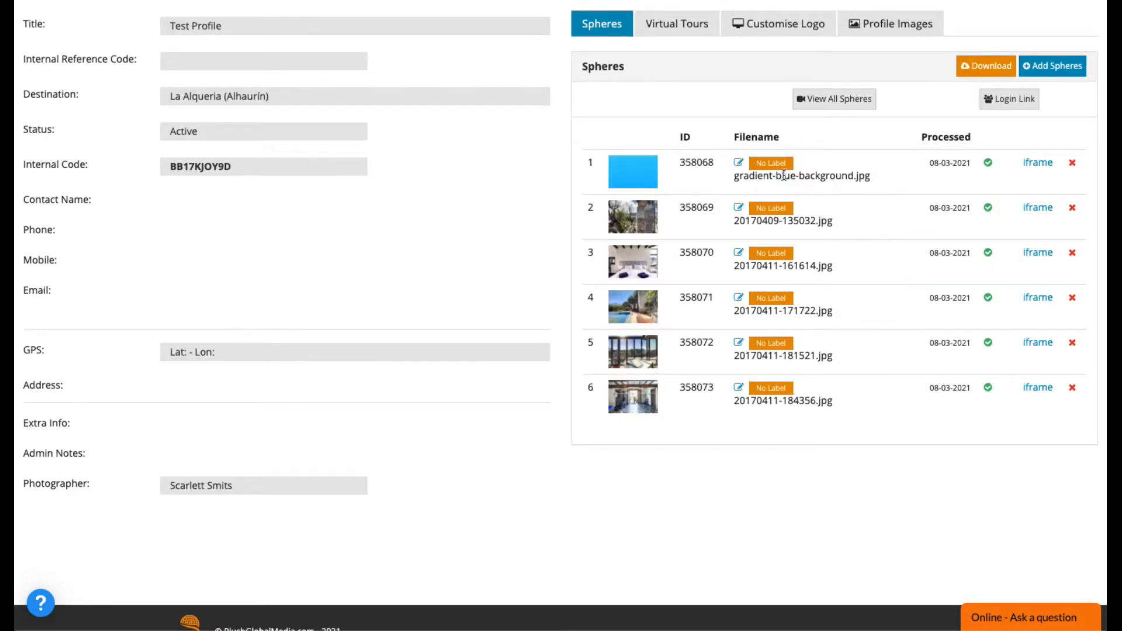
Label the gradient-blue-background.jpg sphere "Home" and the 20170409-135032.jpg sphere "Garden".
left_click(738, 164)
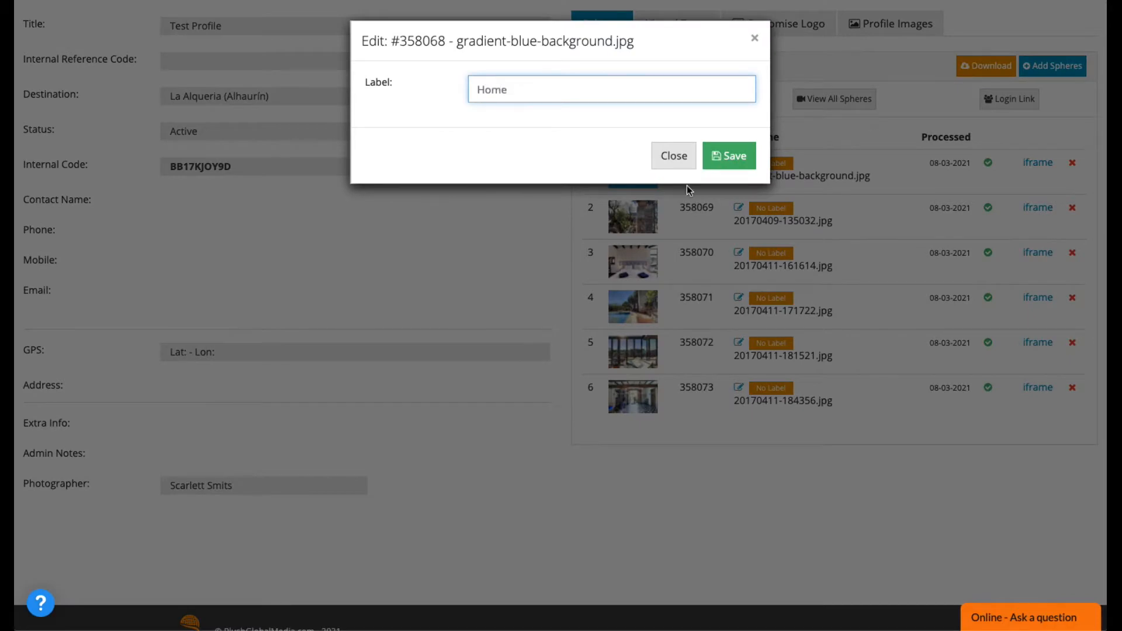
left_click(728, 156)
mouse_move(632, 223)
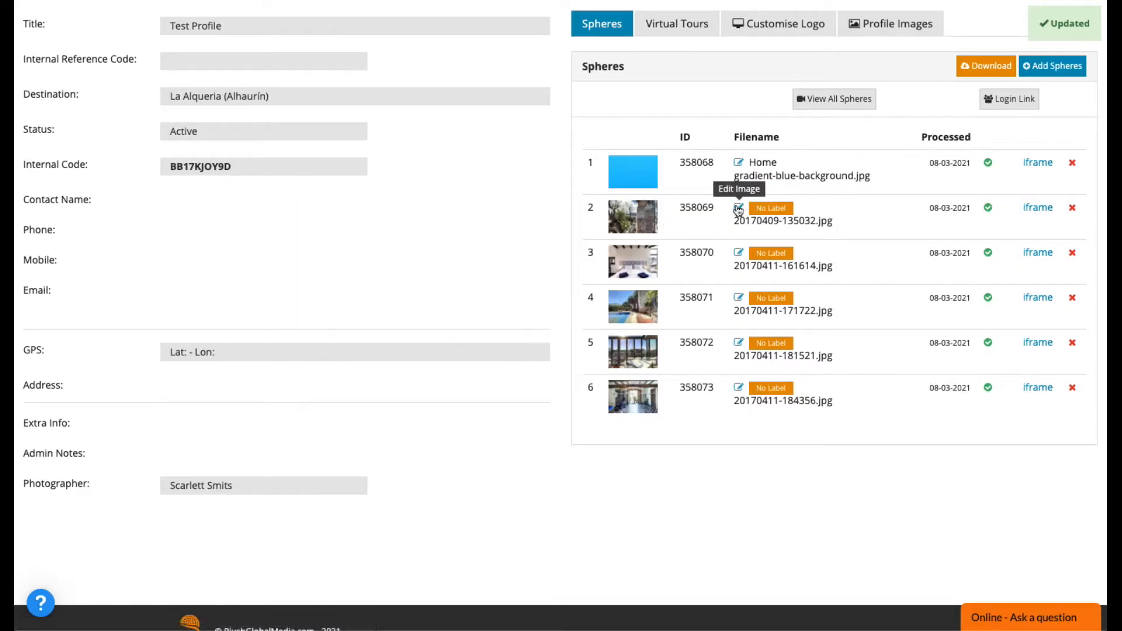
left_click(738, 208)
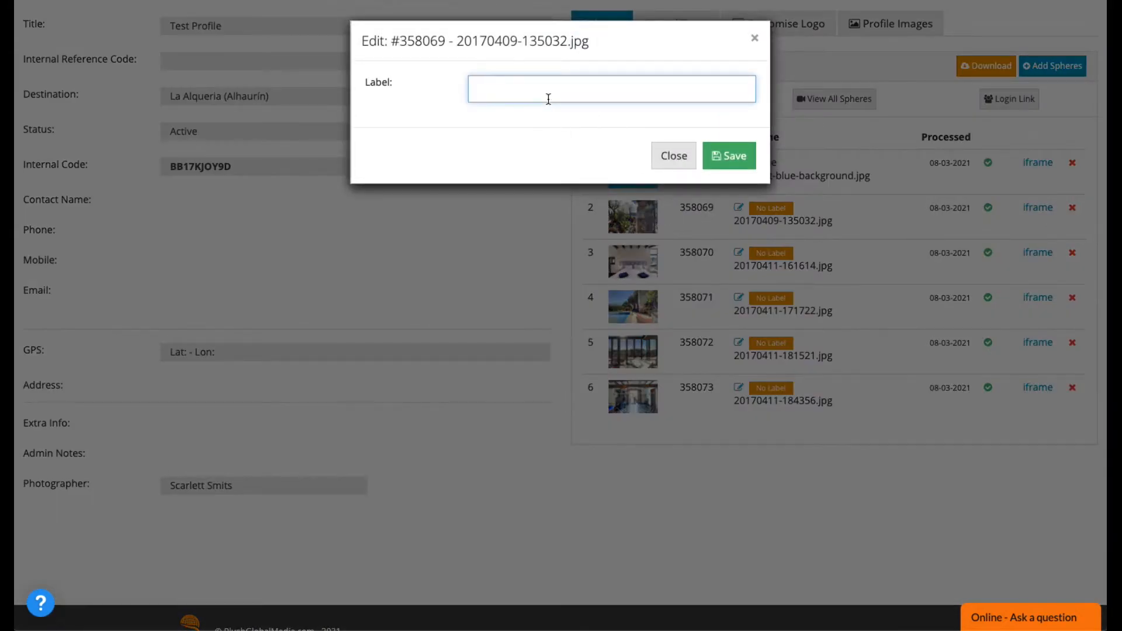
left_click(729, 156)
Label the 20170411-161614.jpg sphere "Room" and the 20170411-171722.jpg sphere "Pool".
left_click(739, 253)
type("Room")
left_click(729, 155)
left_click(738, 297)
type("Pool")
left_click(729, 156)
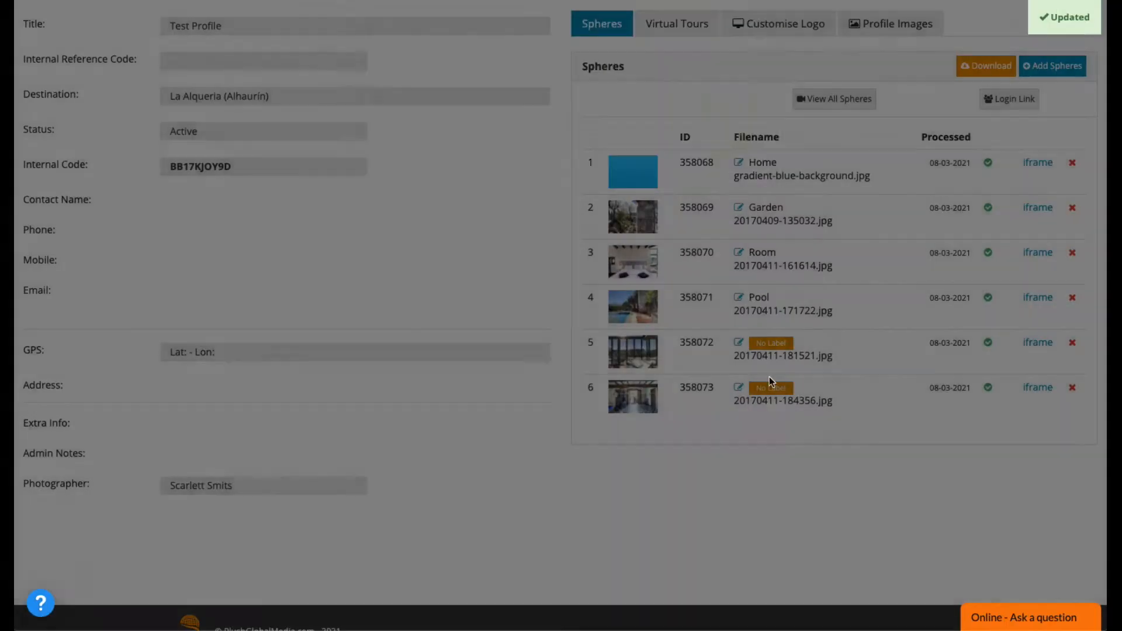
Label the 20170411-181521.jpg sphere "Terrace" and the 20170411-184356.jpg sphere "Entrance".
left_click(738, 342)
type("Terrace")
left_click(729, 155)
left_click(738, 388)
type("Entrance")
left_click(729, 156)
Create a new virtual tour labelled "Tour with start images" for the profile.
left_click(678, 24)
left_click(1040, 66)
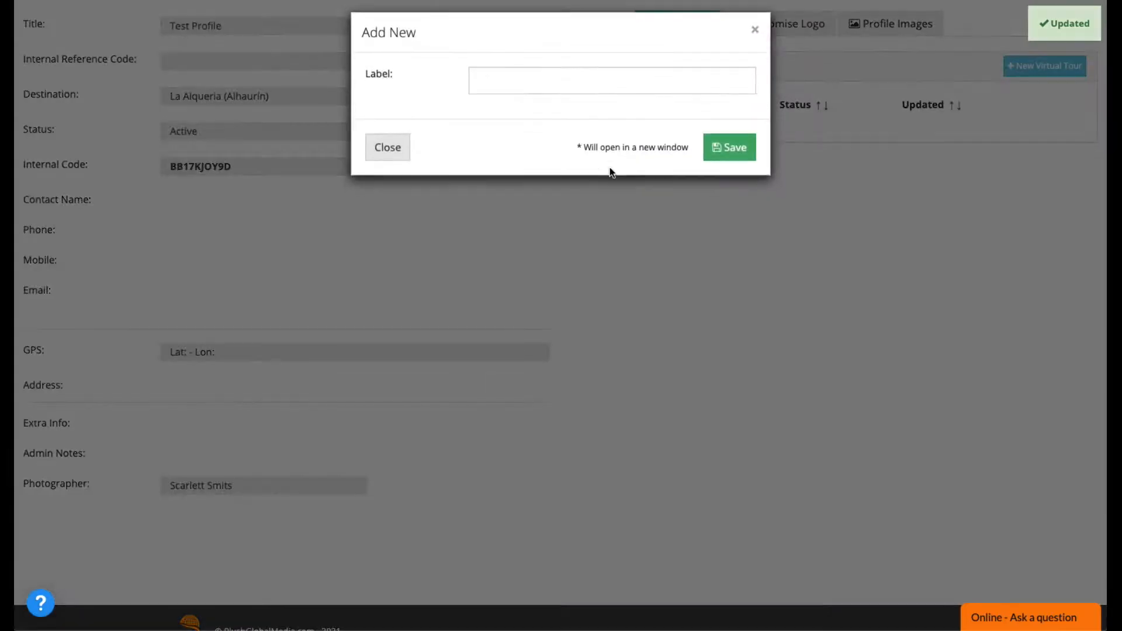
left_click(519, 90)
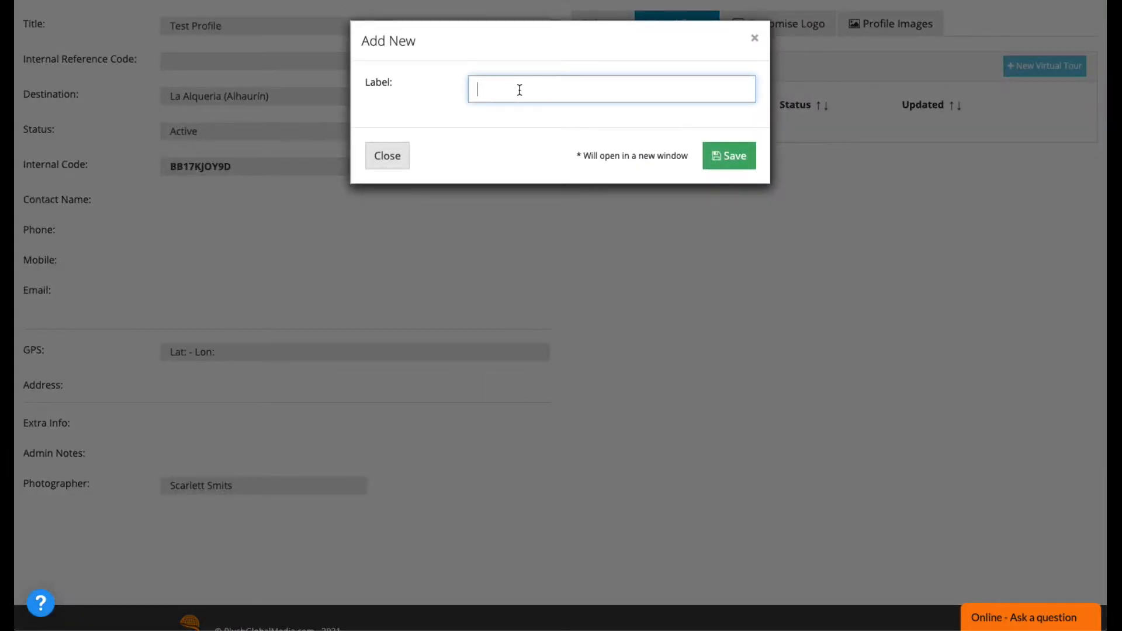
type("Tour with start images")
left_click(740, 164)
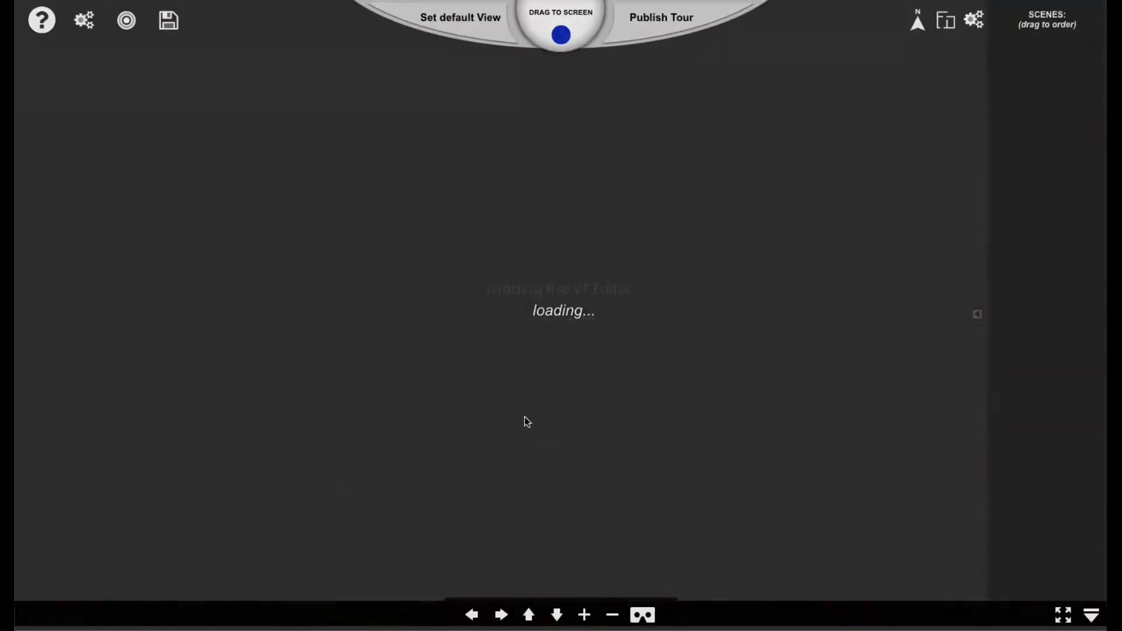
Include the Home, Garden, Room, Pool, Terrace and Entrance scenes in the tour and set Home as its start scene.
left_click(141, 492)
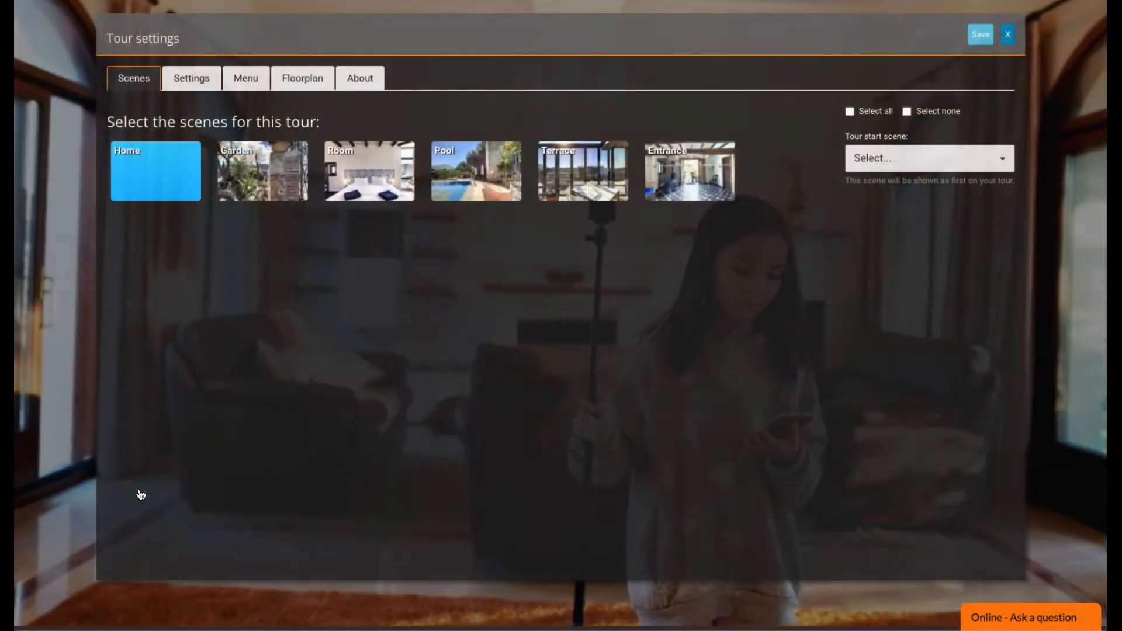
left_click(150, 183)
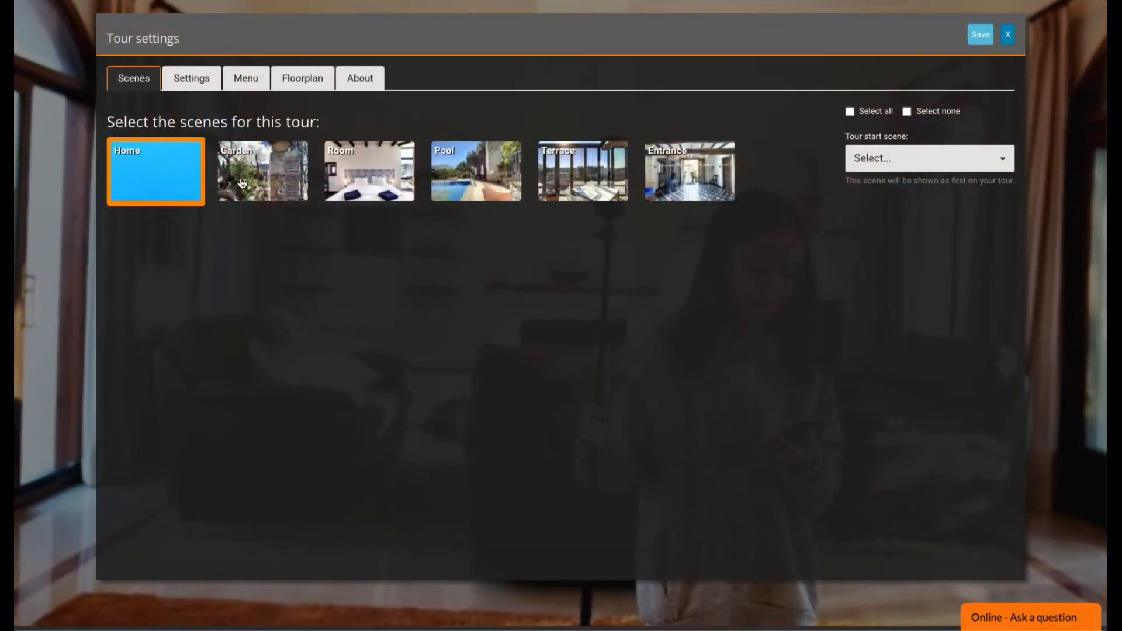
left_click(242, 183)
left_click(368, 178)
left_click(475, 178)
left_click(582, 179)
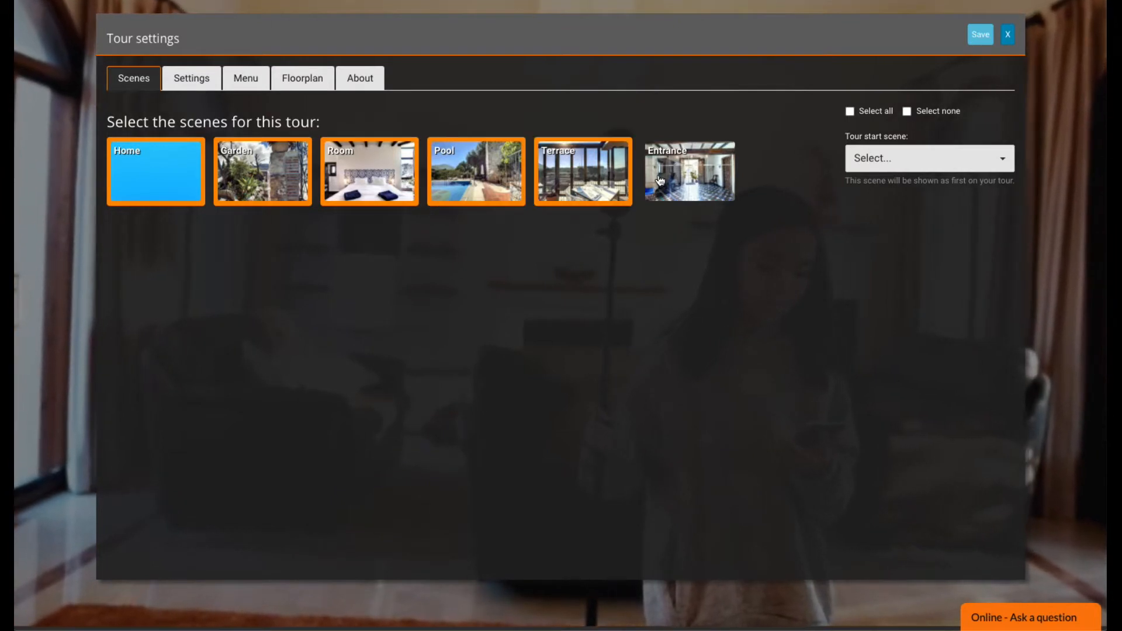
left_click(660, 180)
left_click(870, 164)
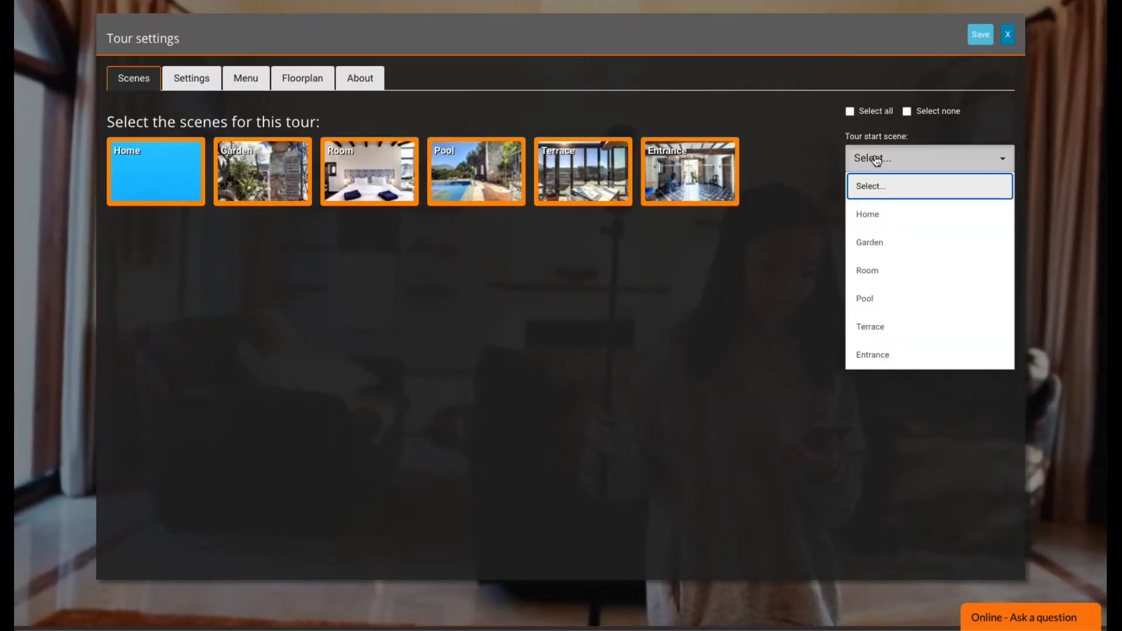
left_click(882, 213)
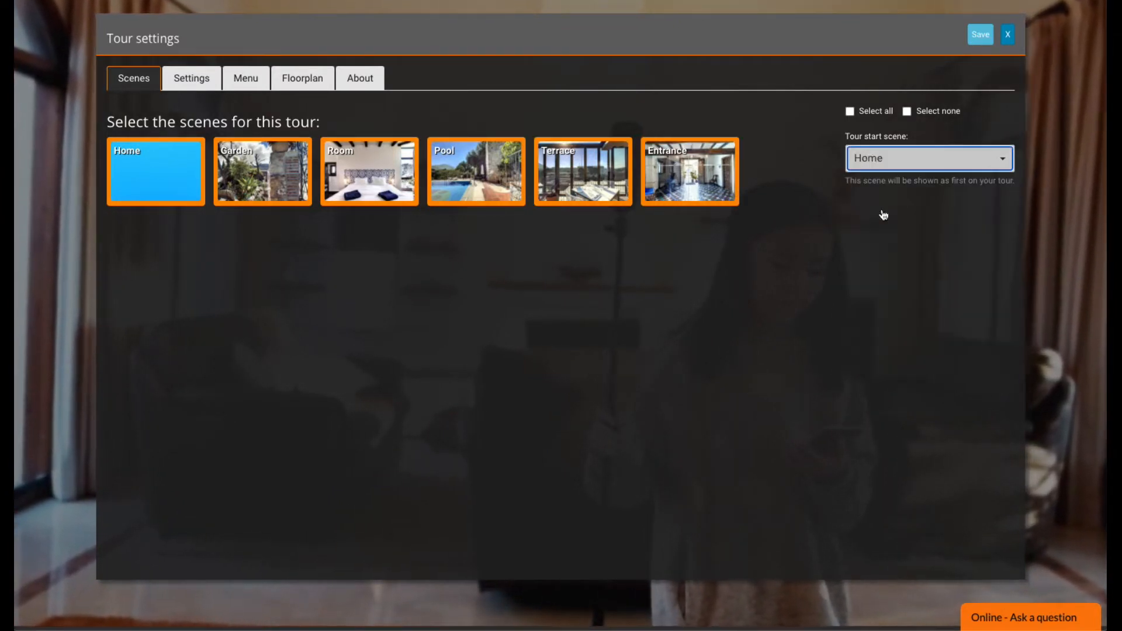
Set the tour title in the tour information settings to "Text here".
left_click(194, 80)
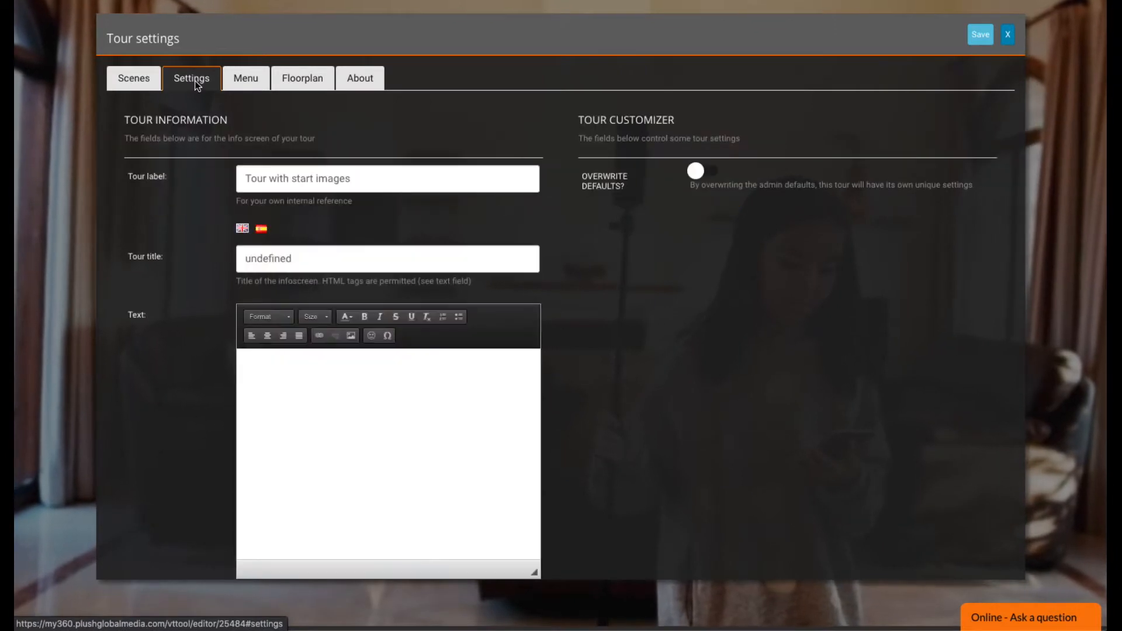
double_click(310, 258)
type("Tes")
key("BackSpace")
type("xt here")
Enter "More text here" as the tour's info screen text and save the tour settings.
left_click(337, 423)
type("m")
key("BackSpace")
type("More text here")
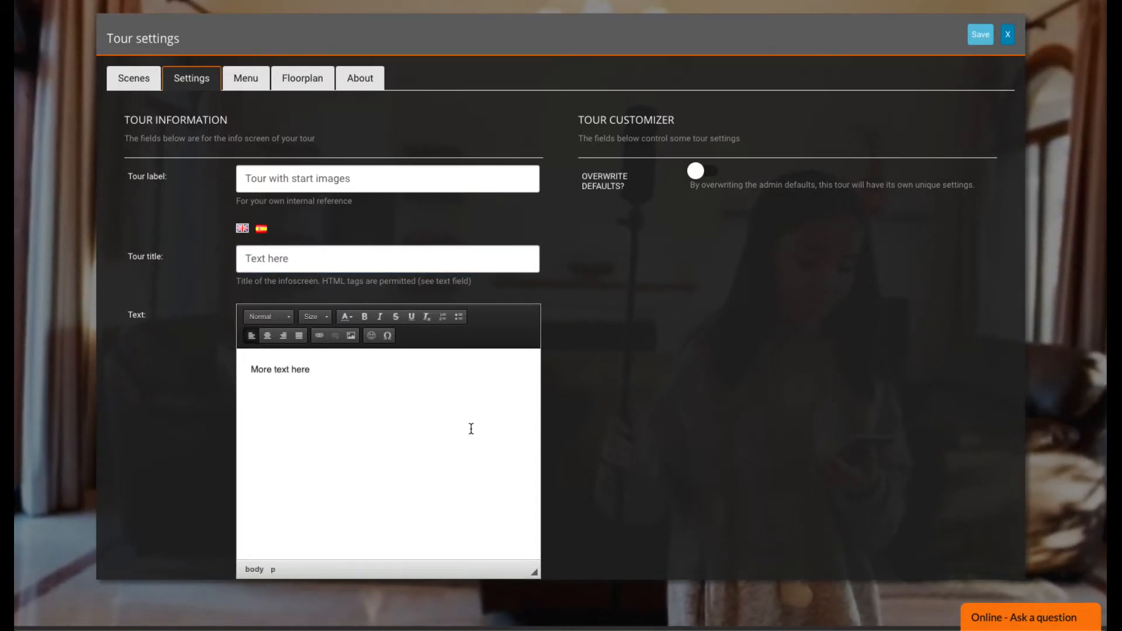
scroll(545, 425, "down", 10)
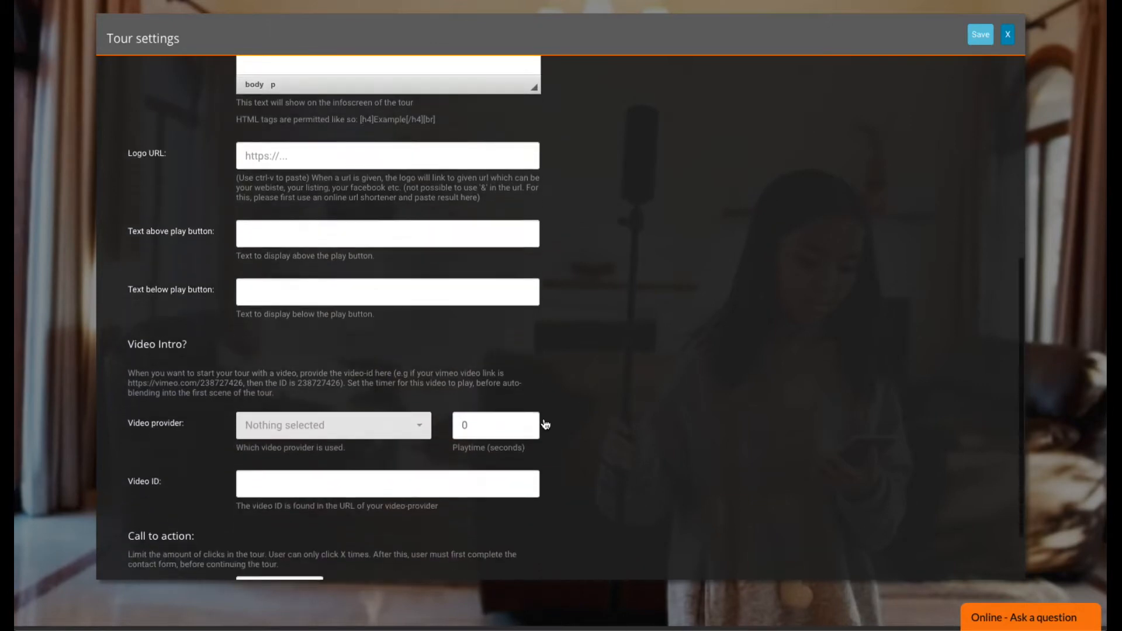
scroll(545, 425, "up", 10)
left_click(979, 34)
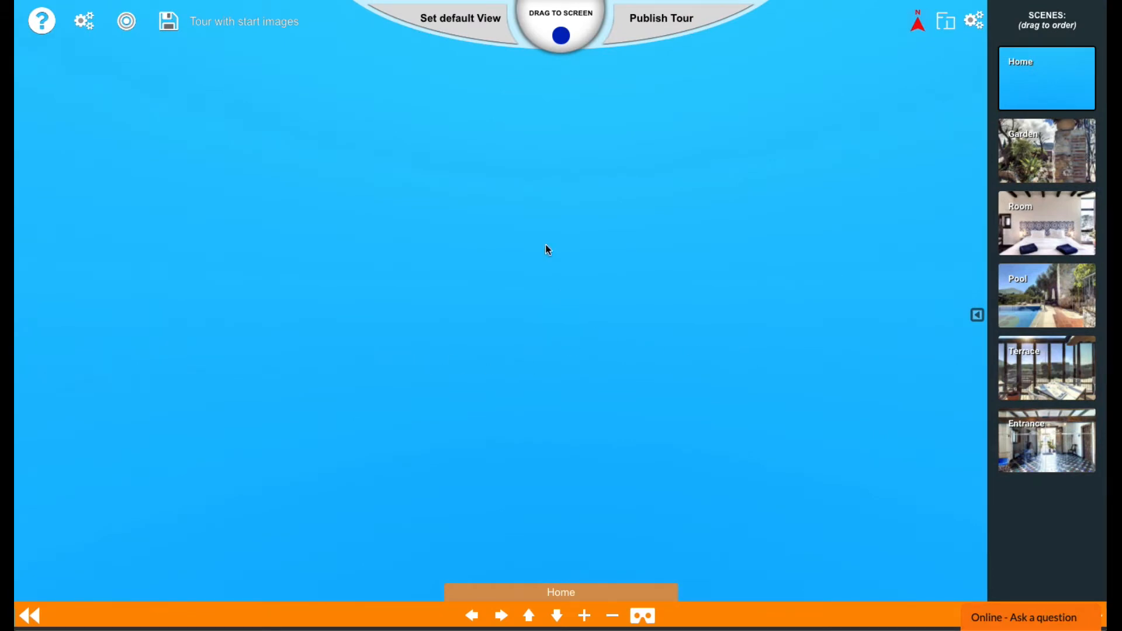
Add an image hotspot to the middle of the Home scene and open the media manager to choose its picture.
left_click_drag(565, 38, 532, 250)
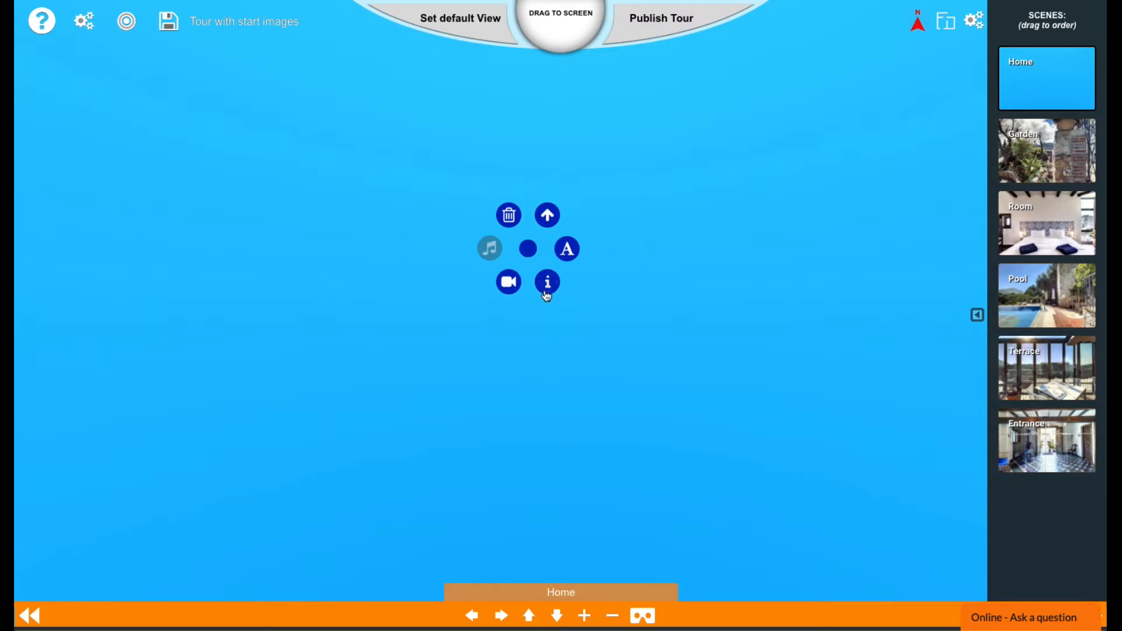
left_click(547, 283)
left_click(57, 252)
double_click(64, 253)
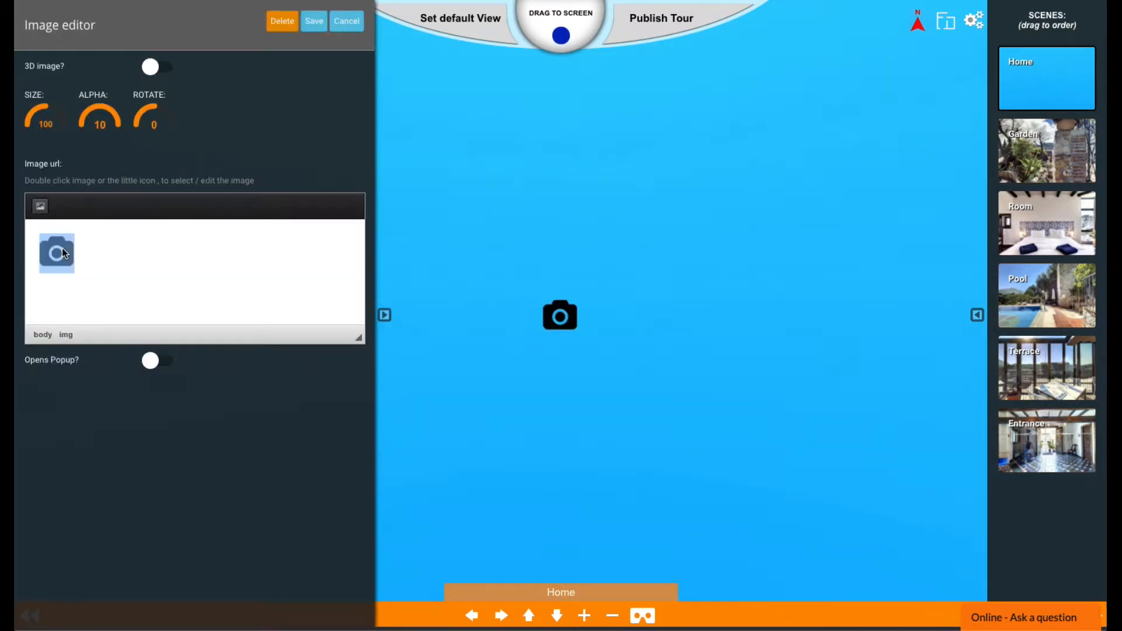
left_click(659, 212)
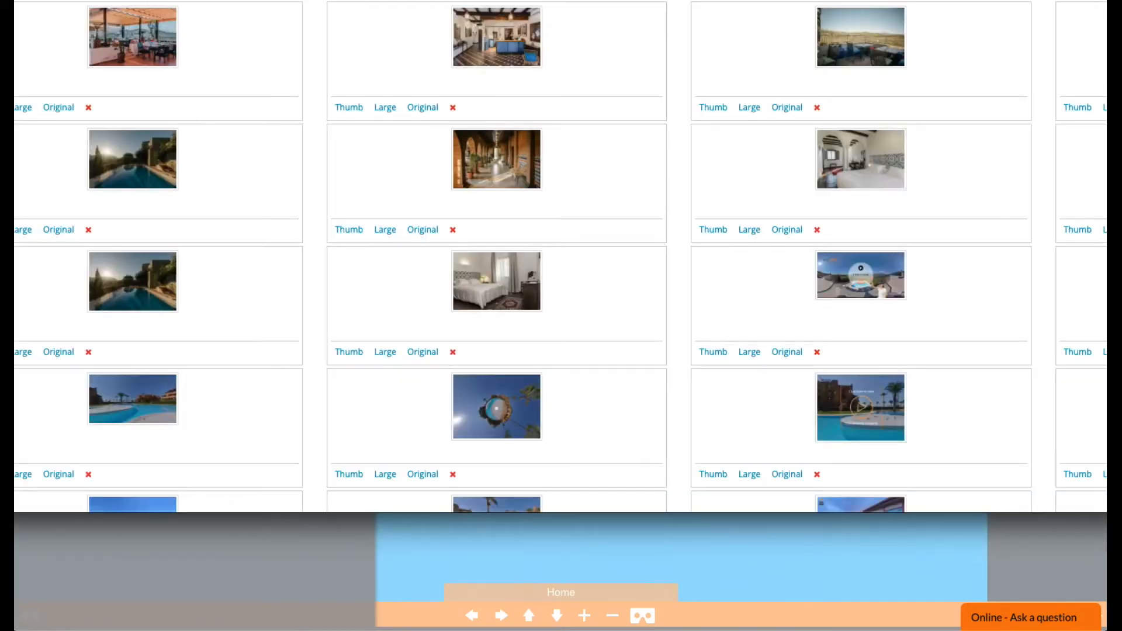
left_click_drag(0, 0, 153, 39)
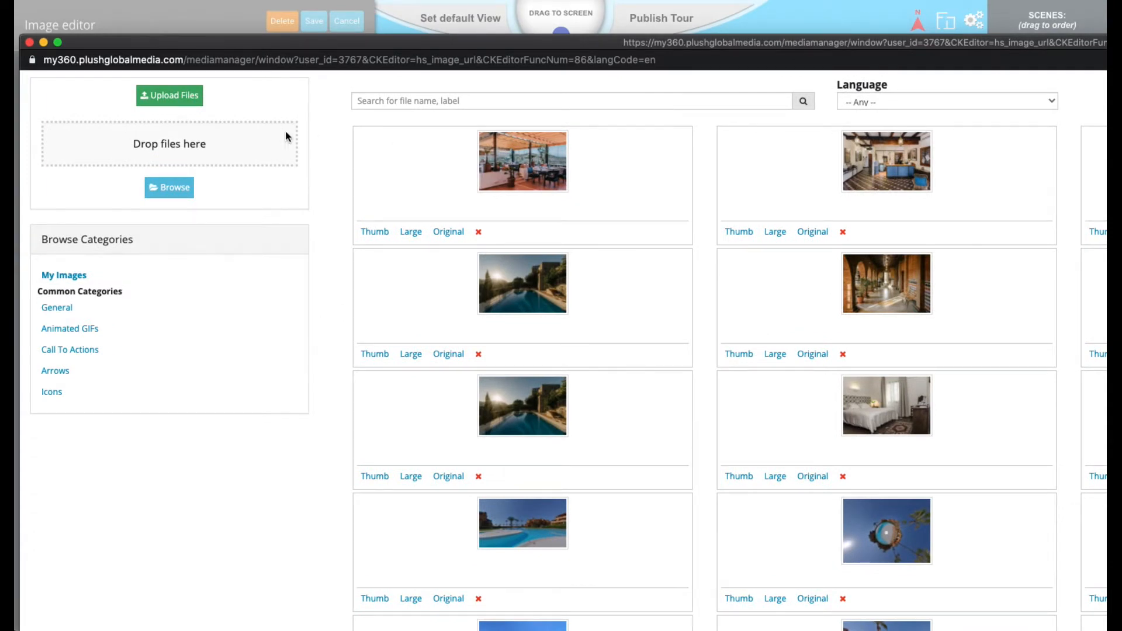
Queue All the Way Web Header.jpg, Castillo_de_Monda-12.jpg, Castillo_de_Monda-30.jpg, Castillo_de_Monda-46.jpg and Terrace__Lobby_v.2-1.jpg from the 360 normal imgs folder for upload.
left_click(175, 98)
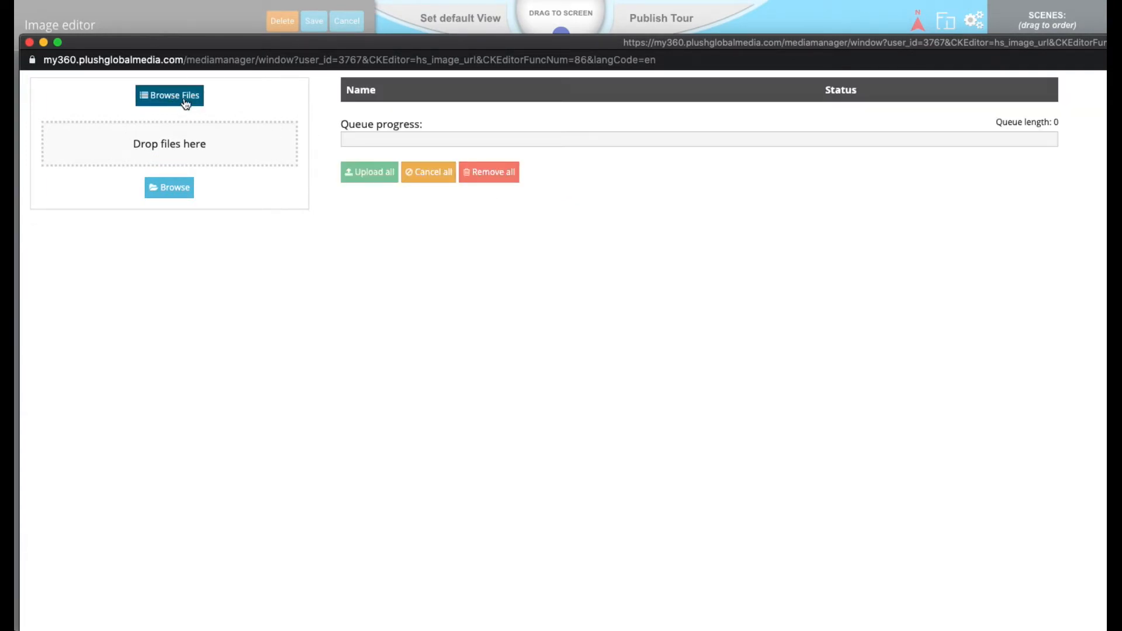
left_click(175, 97)
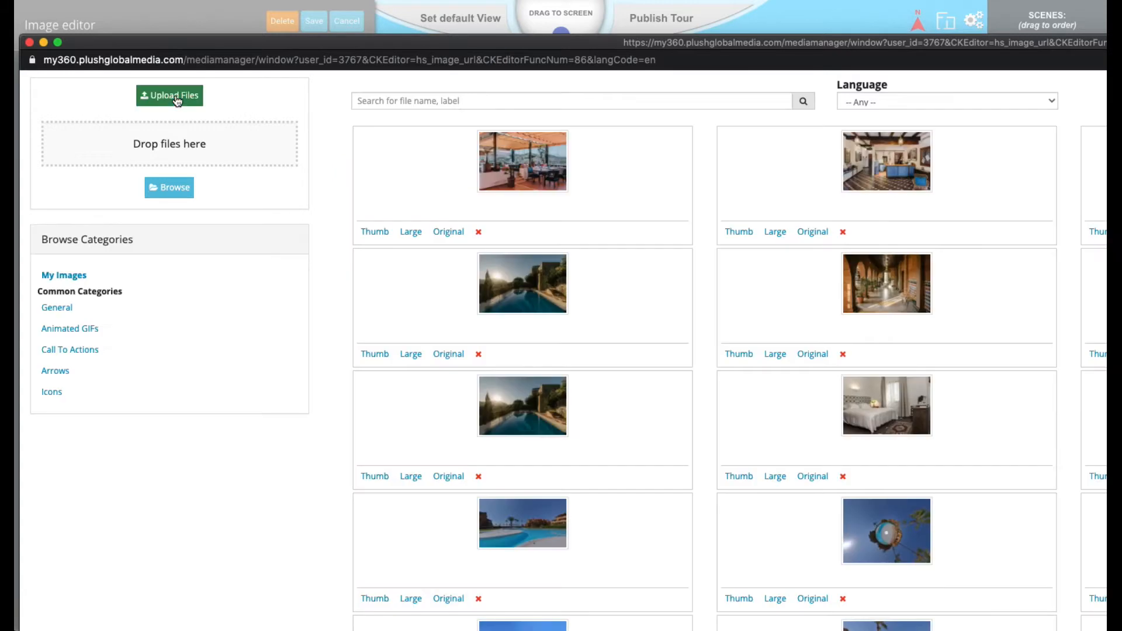
left_click(176, 100)
left_click(169, 187)
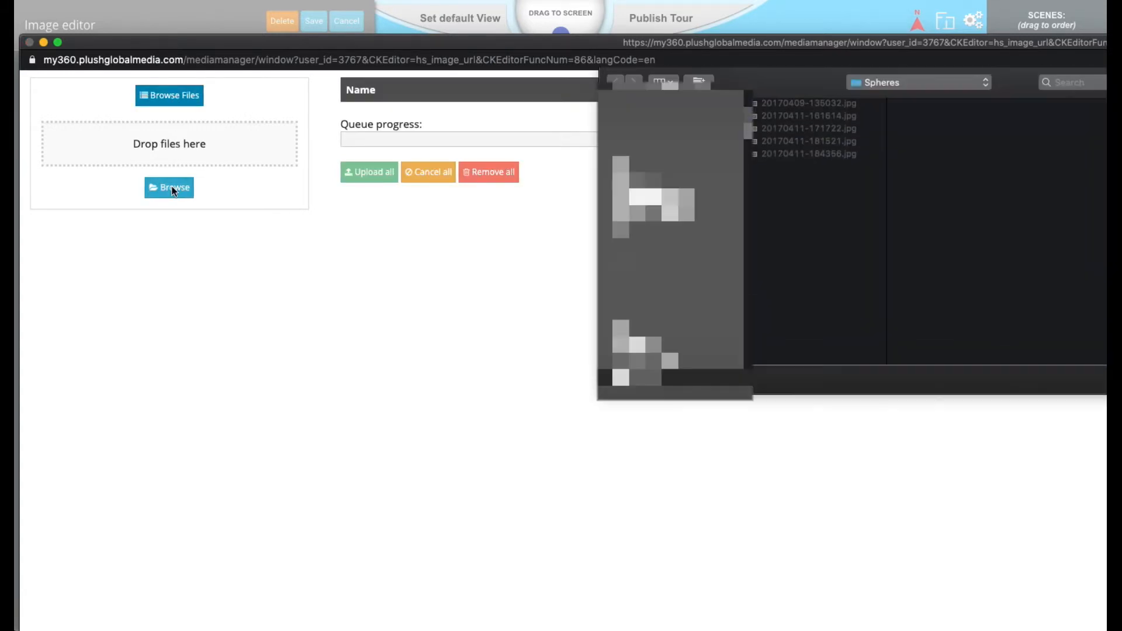
left_click(872, 92)
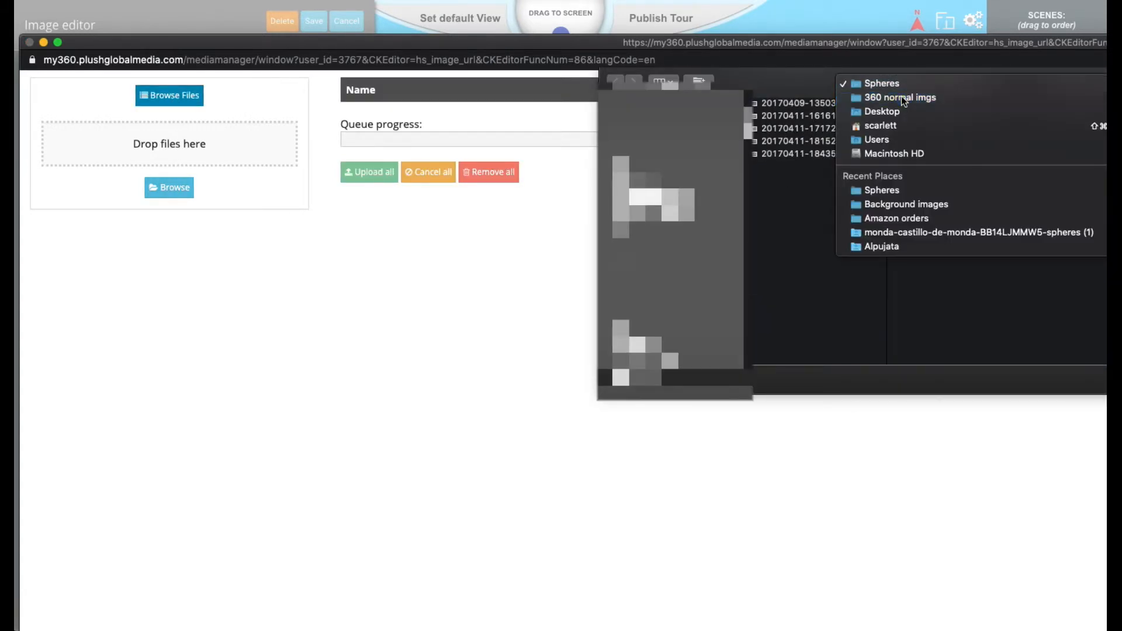
left_click(901, 96)
left_click(916, 104)
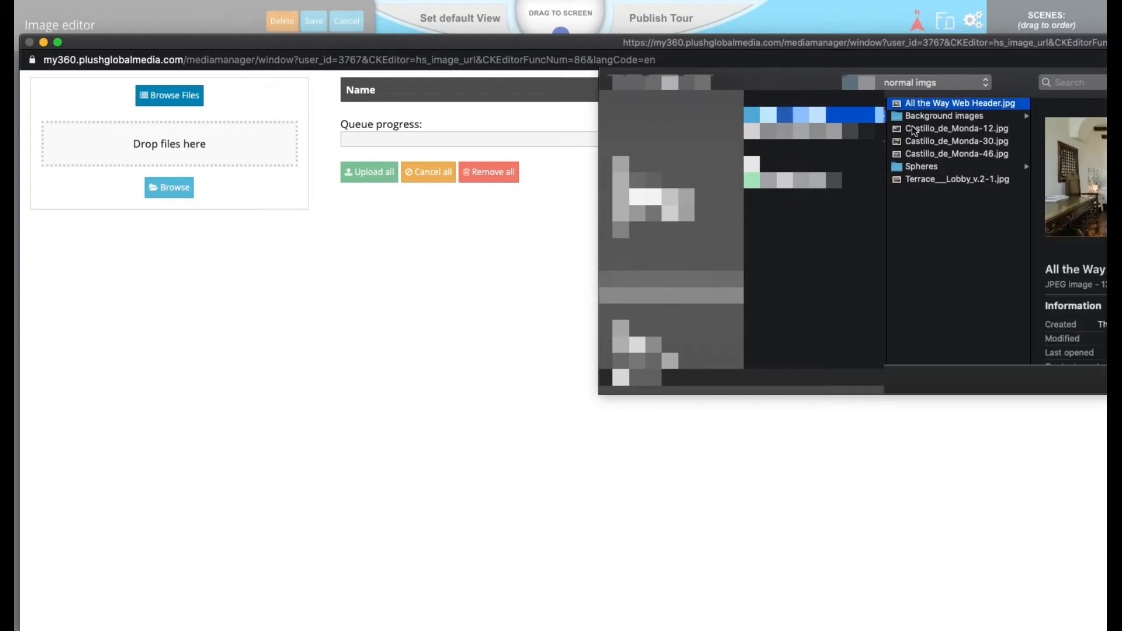
left_click(915, 129, "super")
left_click(913, 142, "super")
left_click(913, 154, "super")
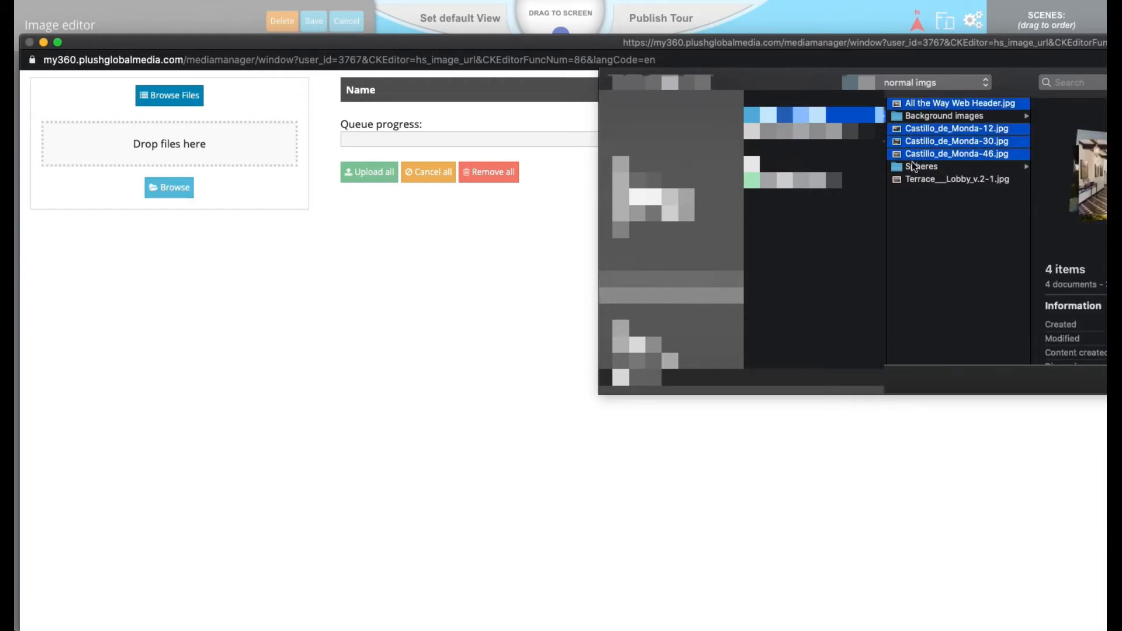
left_click(918, 180, "super")
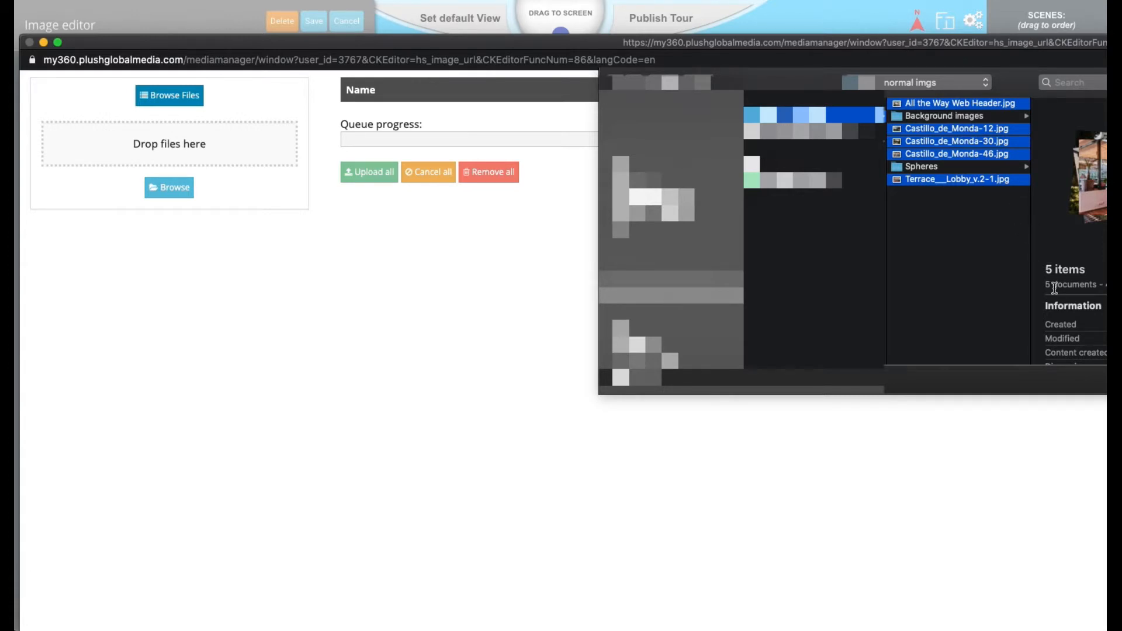
key("Return")
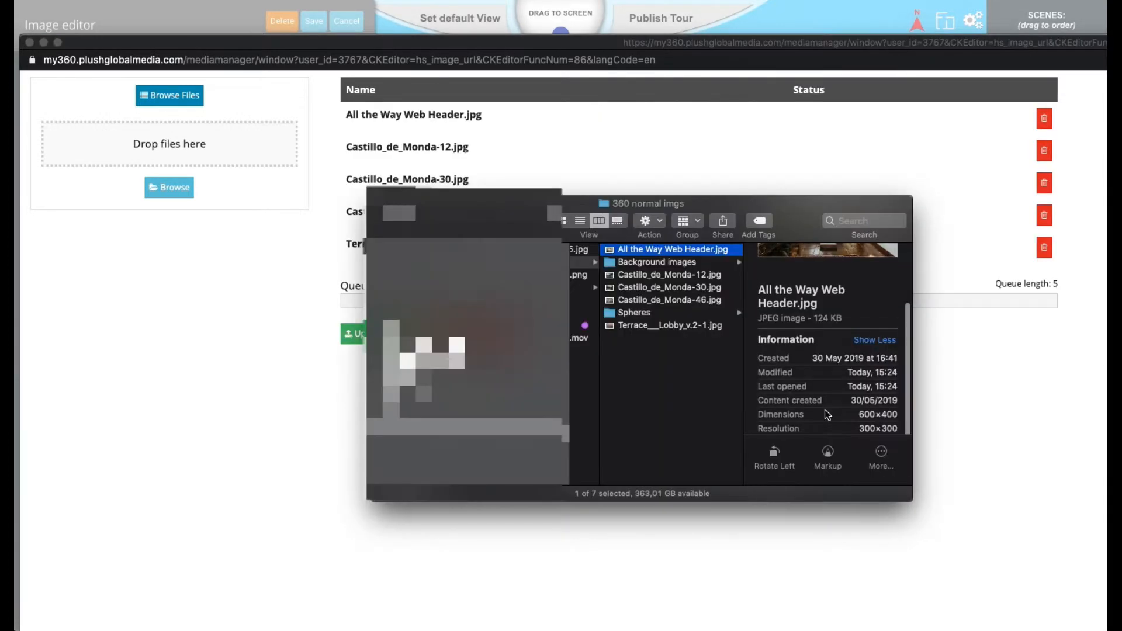
In Finder, check the pixel dimensions of All the Way Web Header.jpg, Castillo_de_Monda-12.jpg and Castillo_de_Monda-30.jpg.
scroll(827, 413, "down", 2)
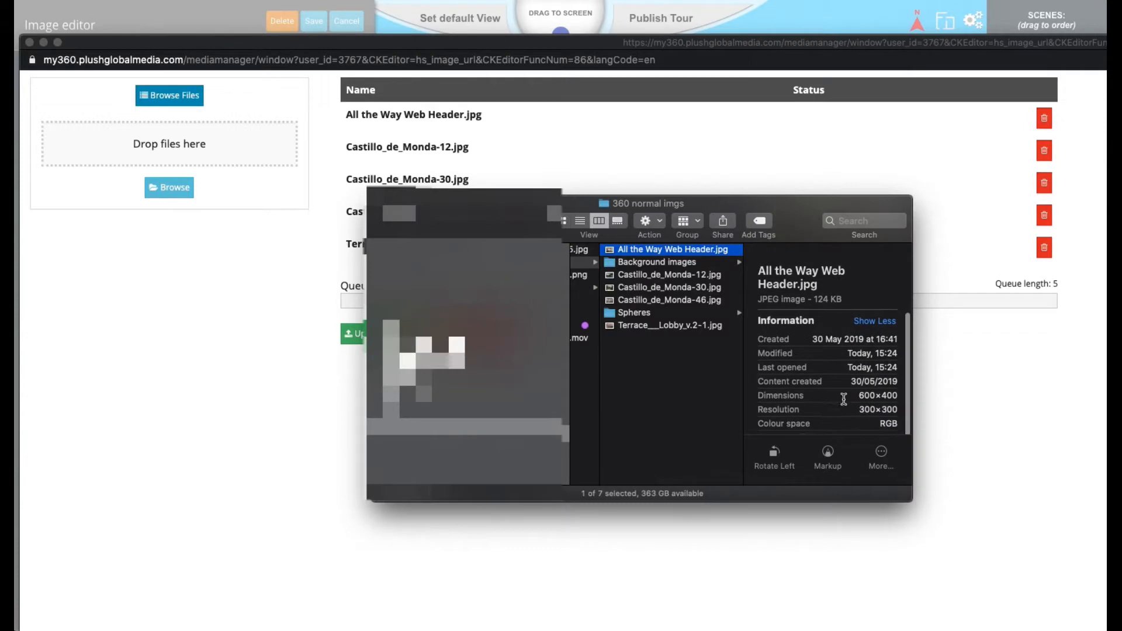
left_click_drag(854, 395, 901, 398)
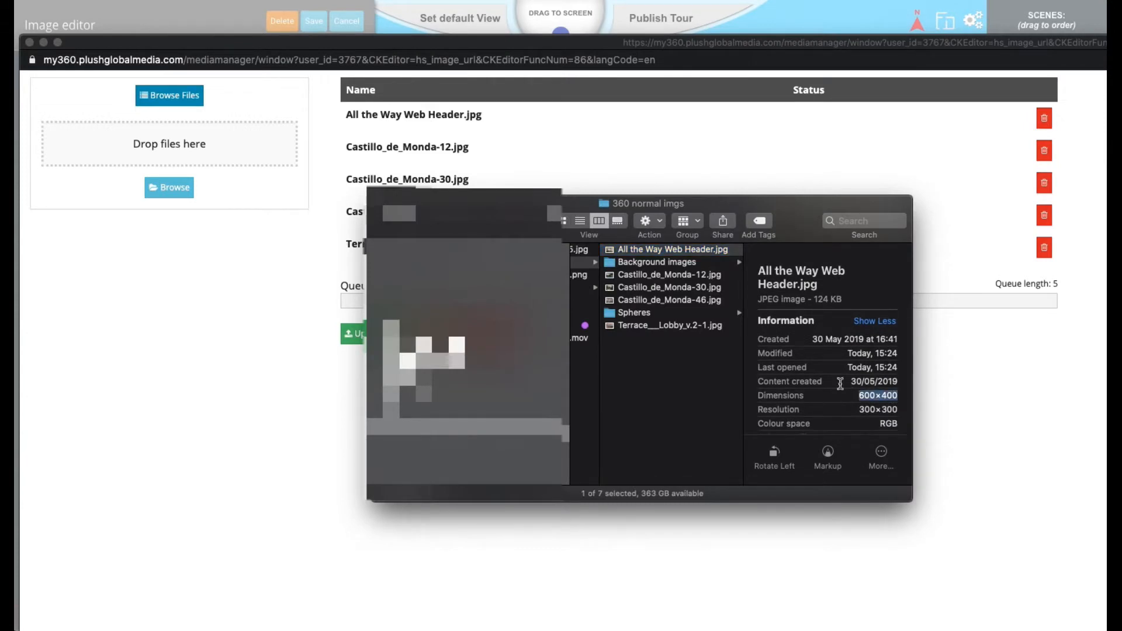
left_click(655, 275)
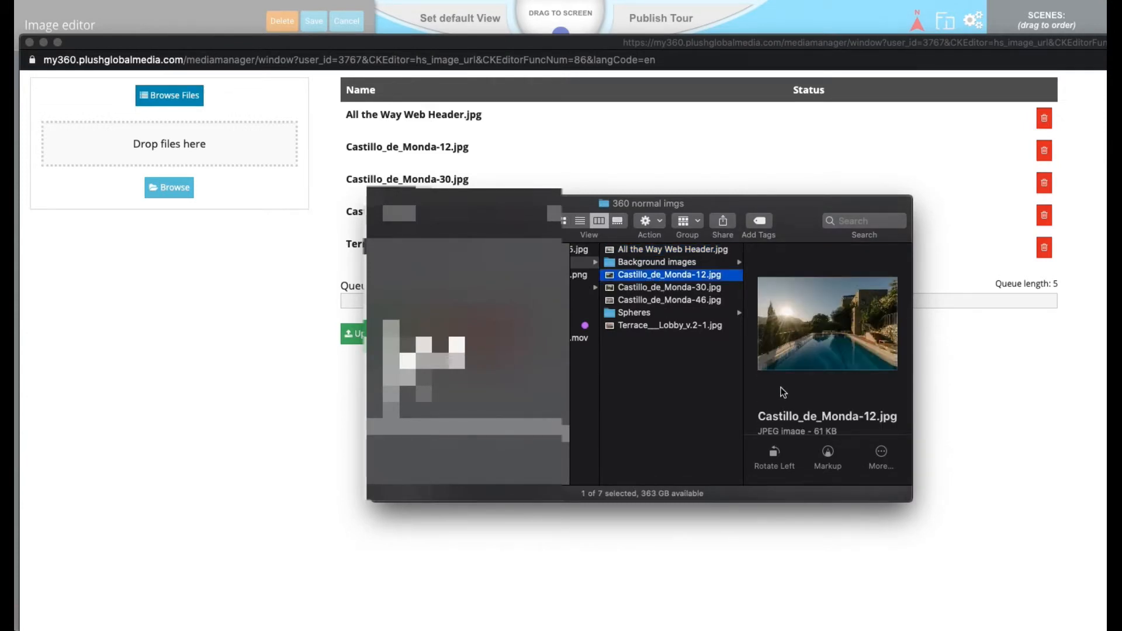
scroll(783, 392, "down", 5)
left_click_drag(836, 343, 913, 351)
left_click(689, 287)
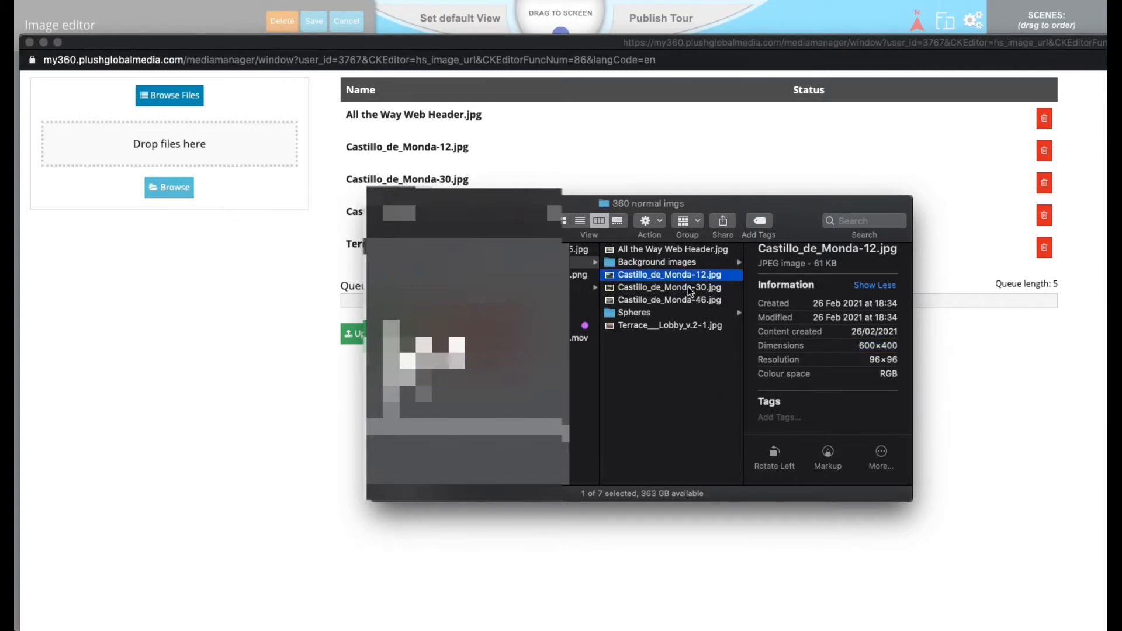
left_click(688, 287)
scroll(800, 367, "down", 5)
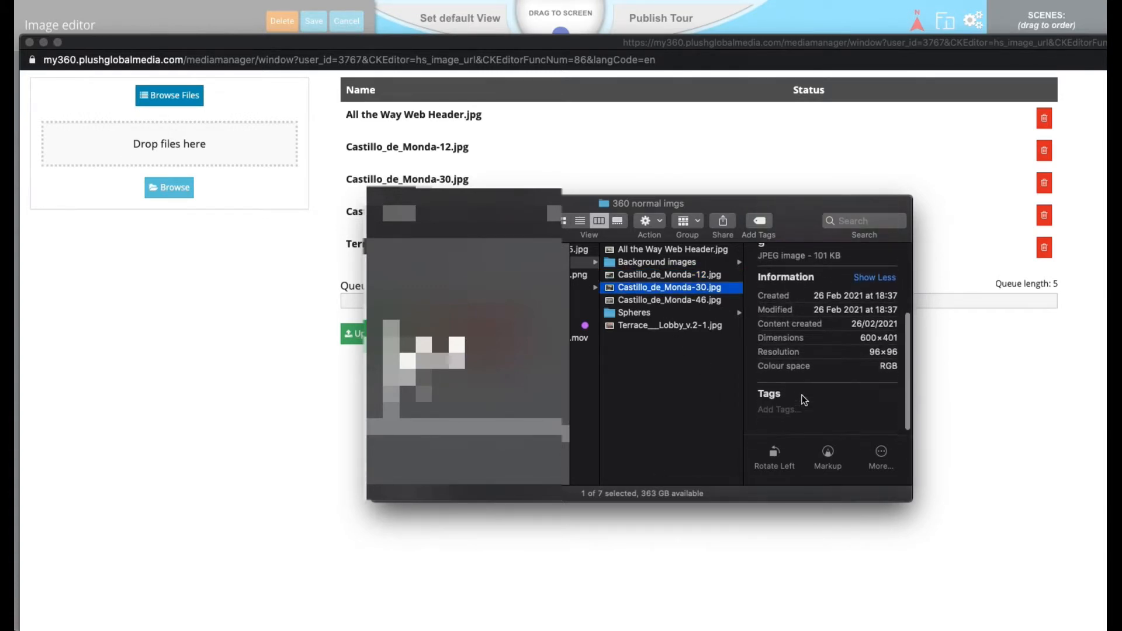
Open Castillo_de_Monda-30.jpg in Preview, resize it to a height of 400 and close it.
double_click(673, 290)
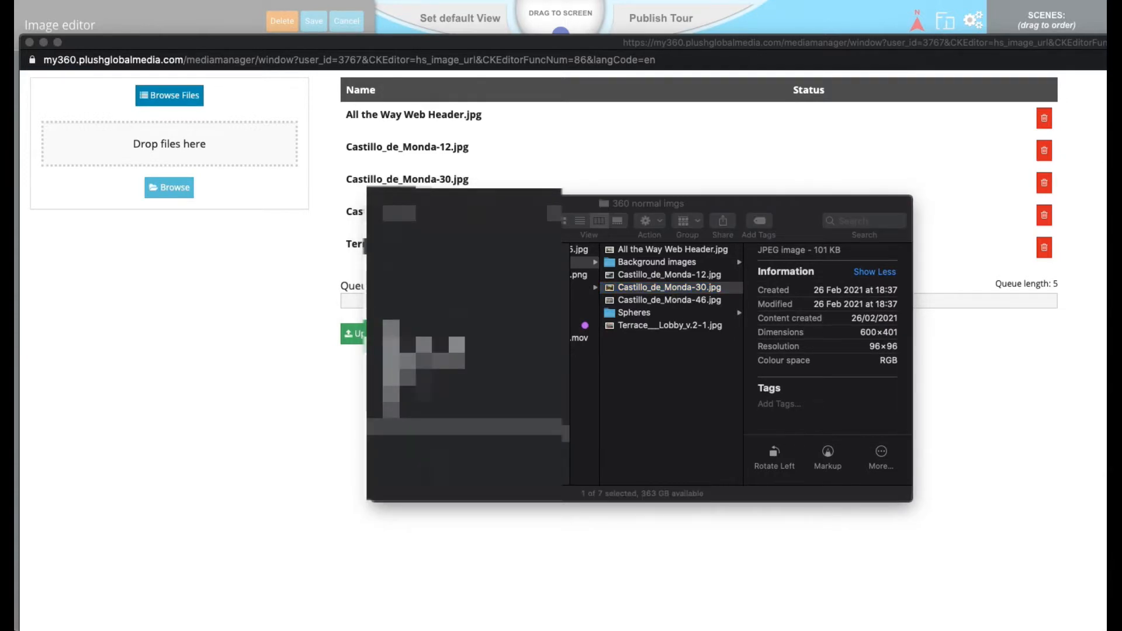
left_click(532, 64)
left_click(445, 88)
left_click(552, 89)
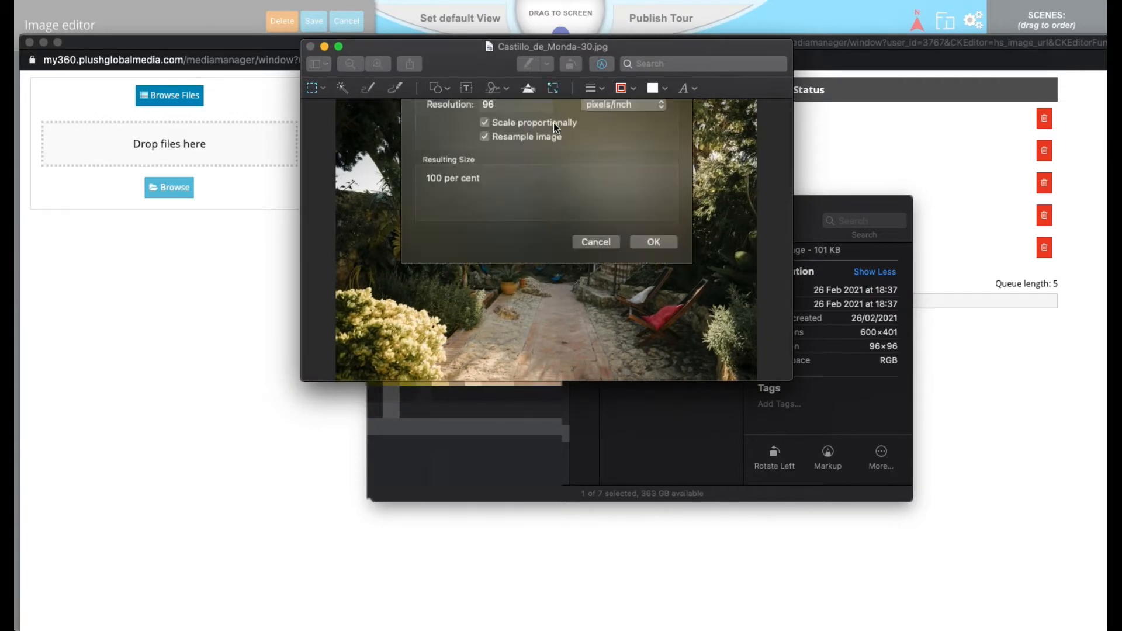
left_click(506, 189)
key("BackSpace")
type("00")
left_click(652, 350)
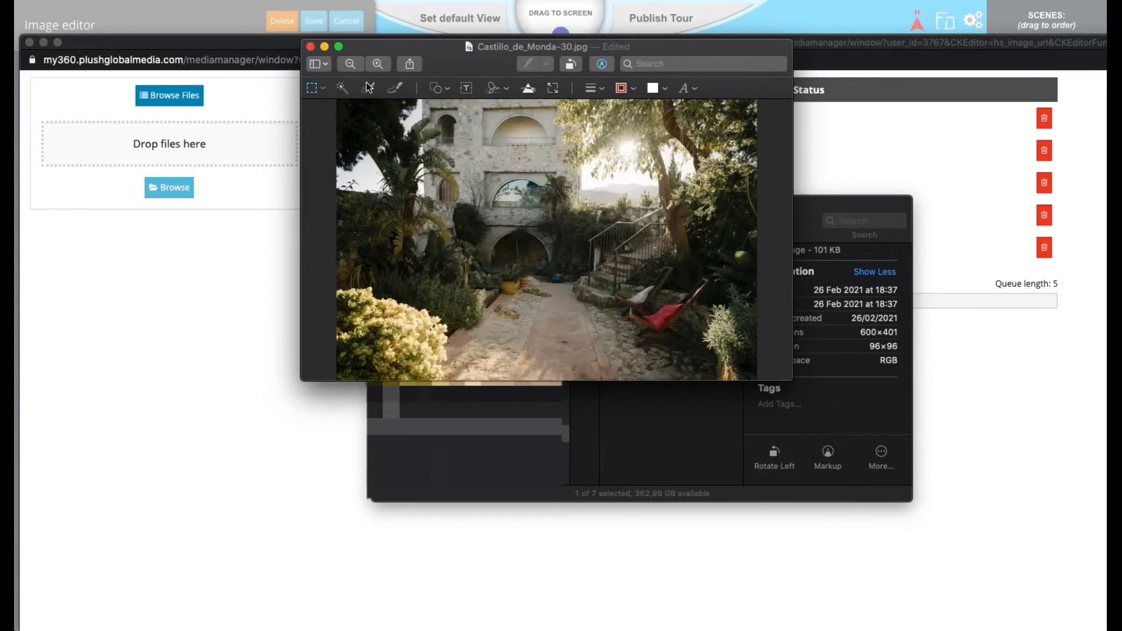
left_click(310, 47)
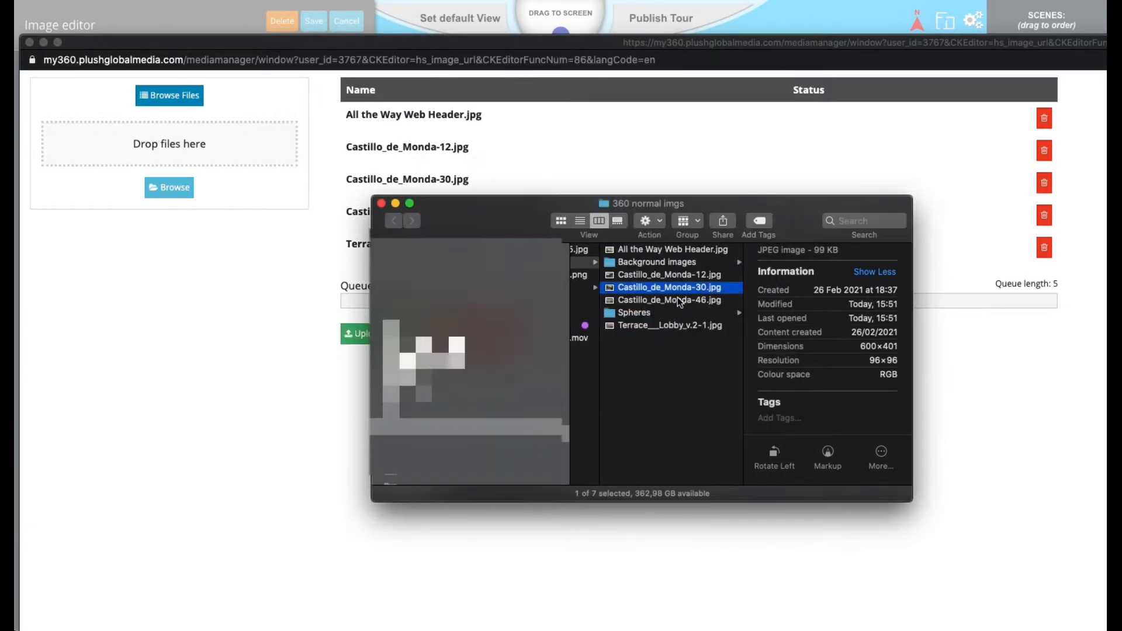
Check the dimensions of Castillo_de_Monda-46.jpg and resize it to a height of 400 in Preview.
left_click(678, 300)
scroll(819, 383, "down", 2)
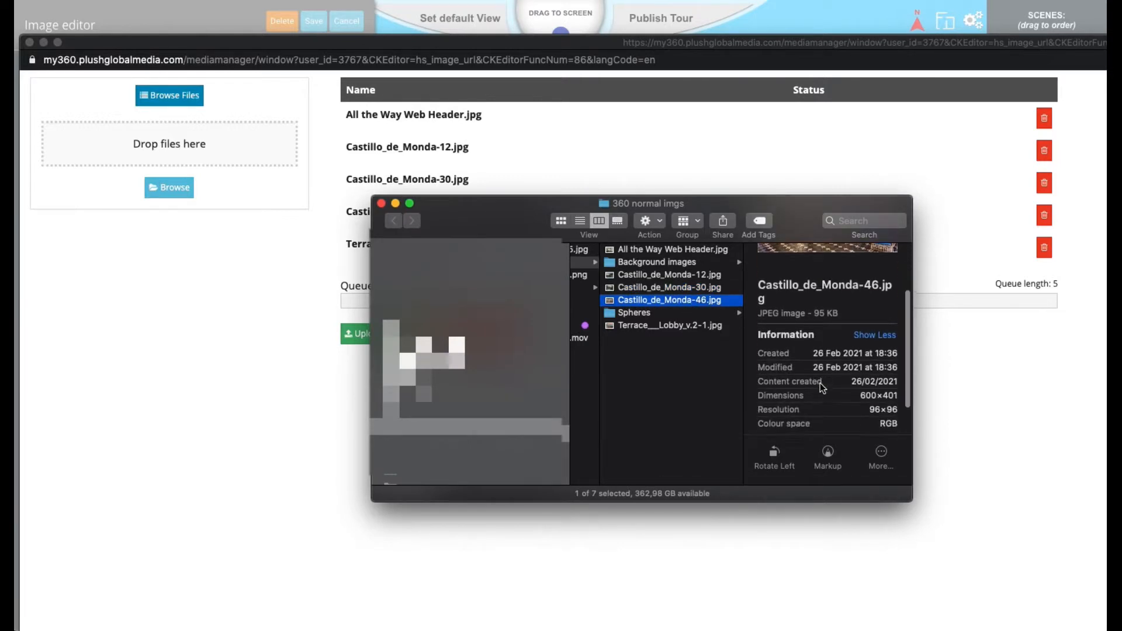
double_click(683, 300)
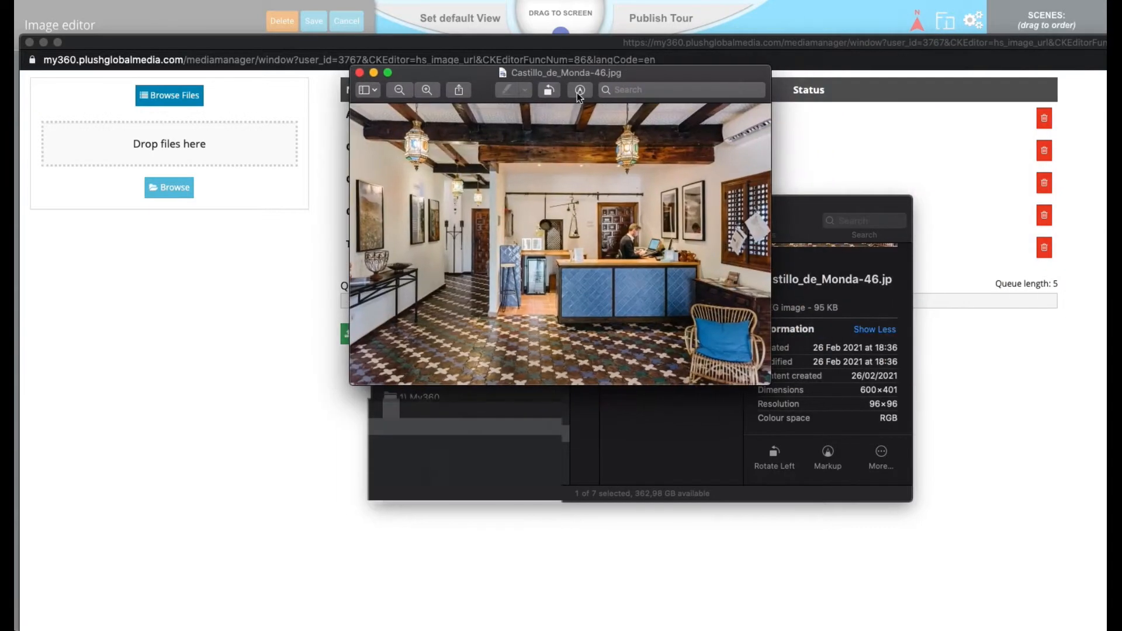
left_click(578, 91)
left_click(584, 118)
double_click(556, 215)
type("400")
left_click(702, 374)
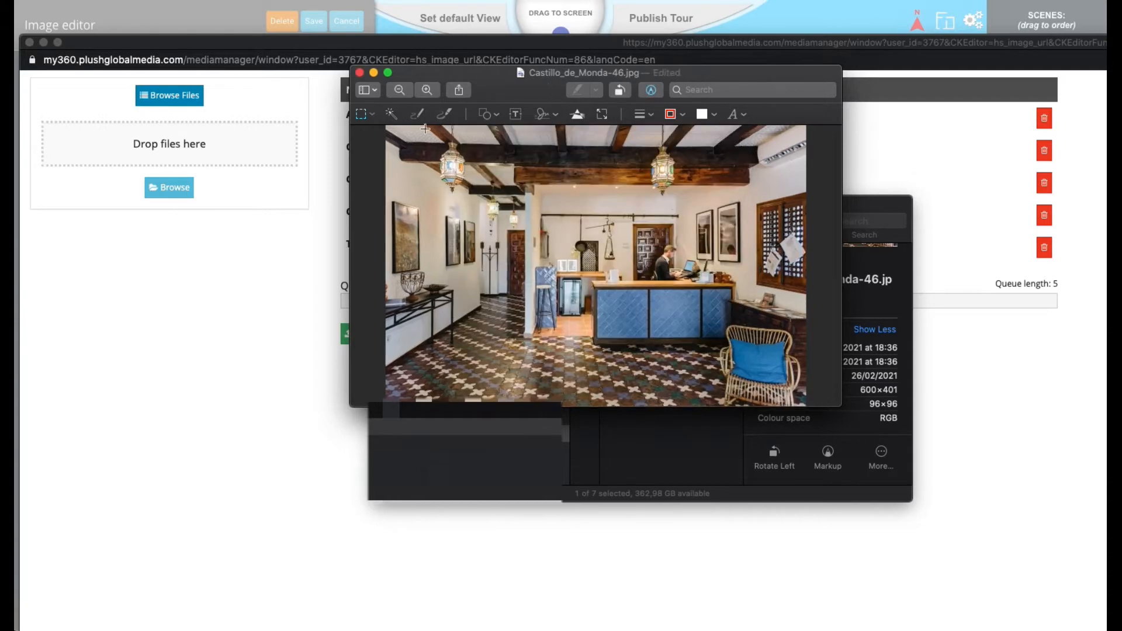
left_click(359, 72)
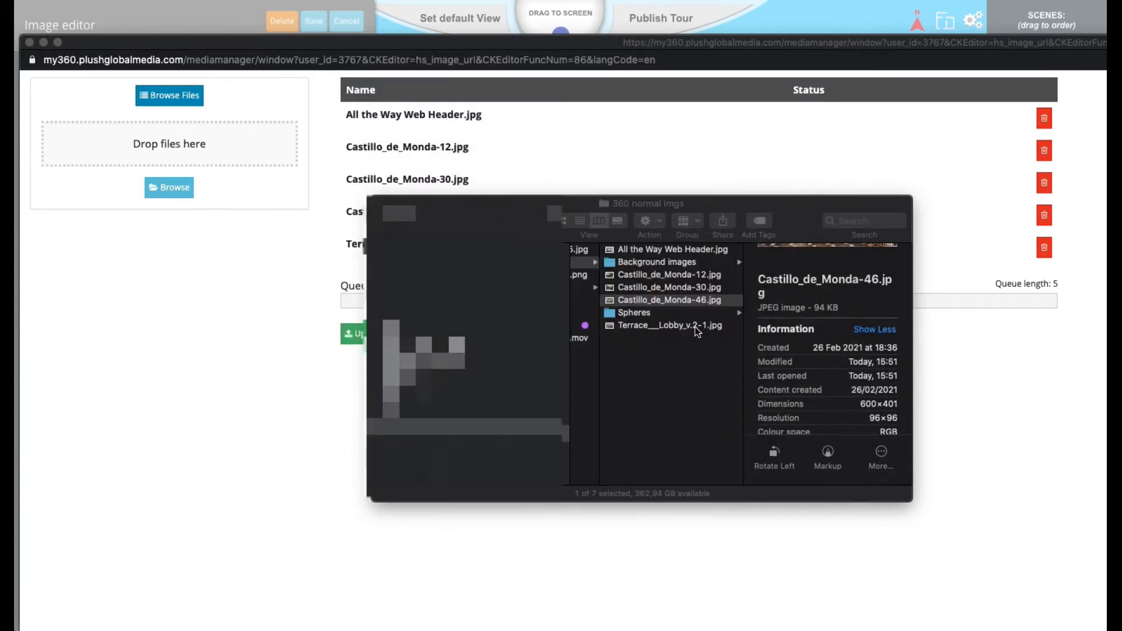
Check the dimensions of Terrace__Lobby_v.2-1.jpg and close the Finder window.
left_click(696, 327)
scroll(838, 393, "down", 3)
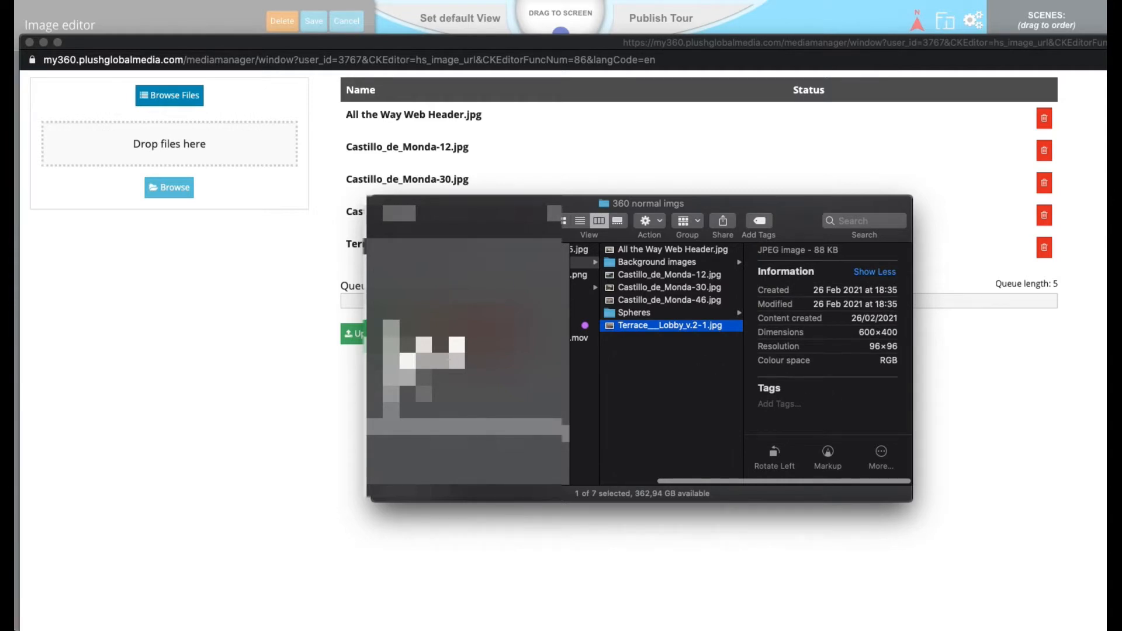
left_click_drag(514, 204, 652, 240)
key("super+w")
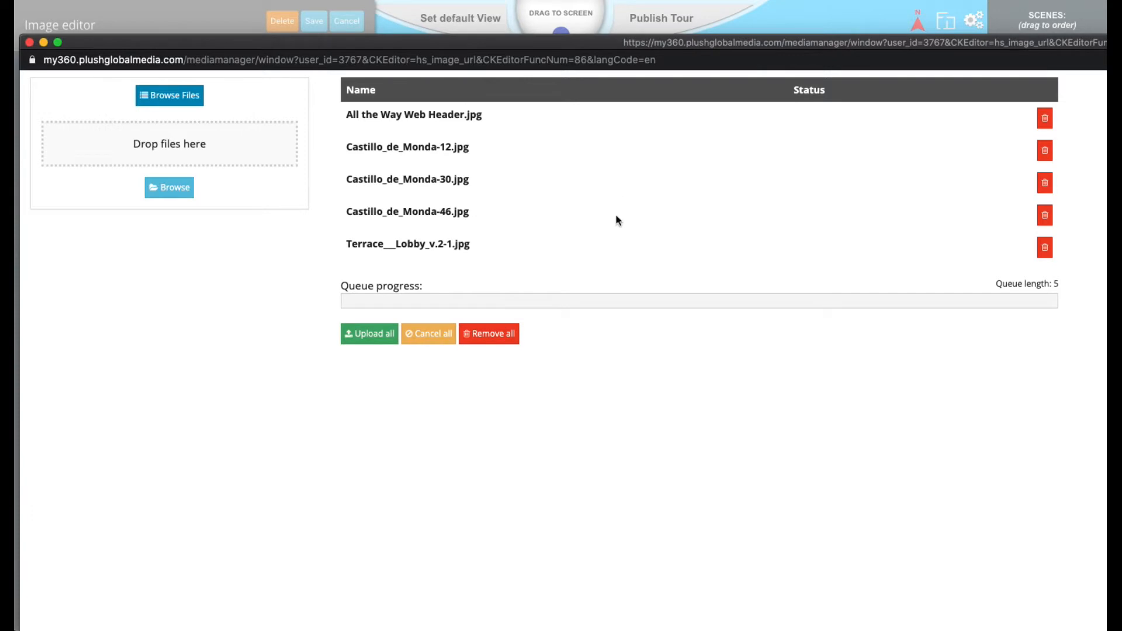
Upload all queued images and save the hotspot with the orange-canopied terrace restaurant picture at its original size.
left_click(364, 334)
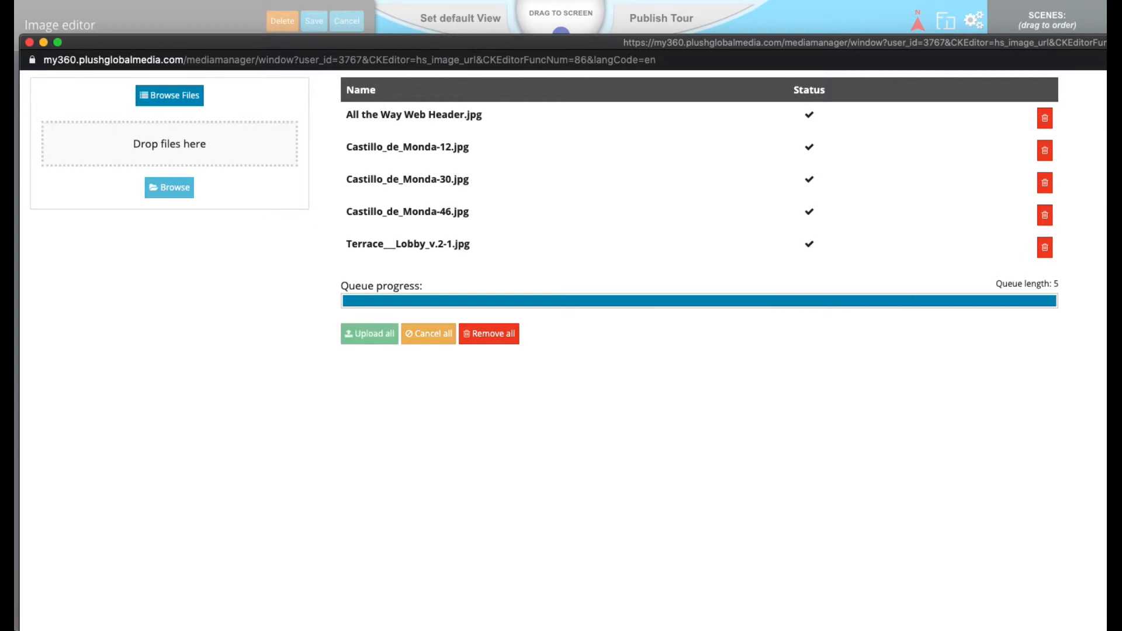
left_click(169, 95)
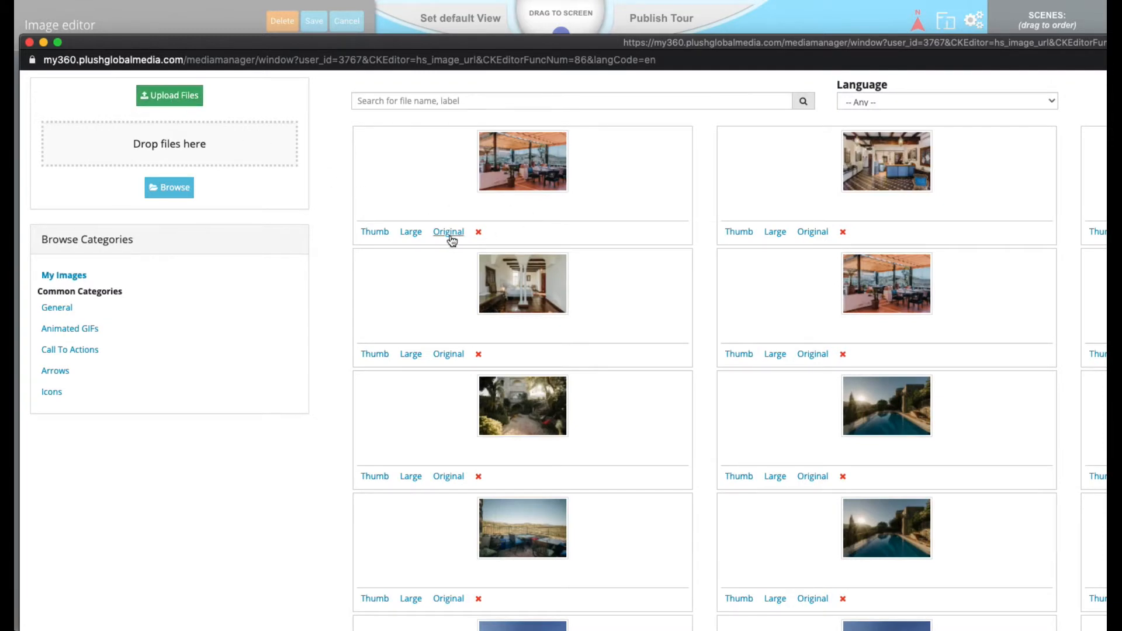
left_click(449, 232)
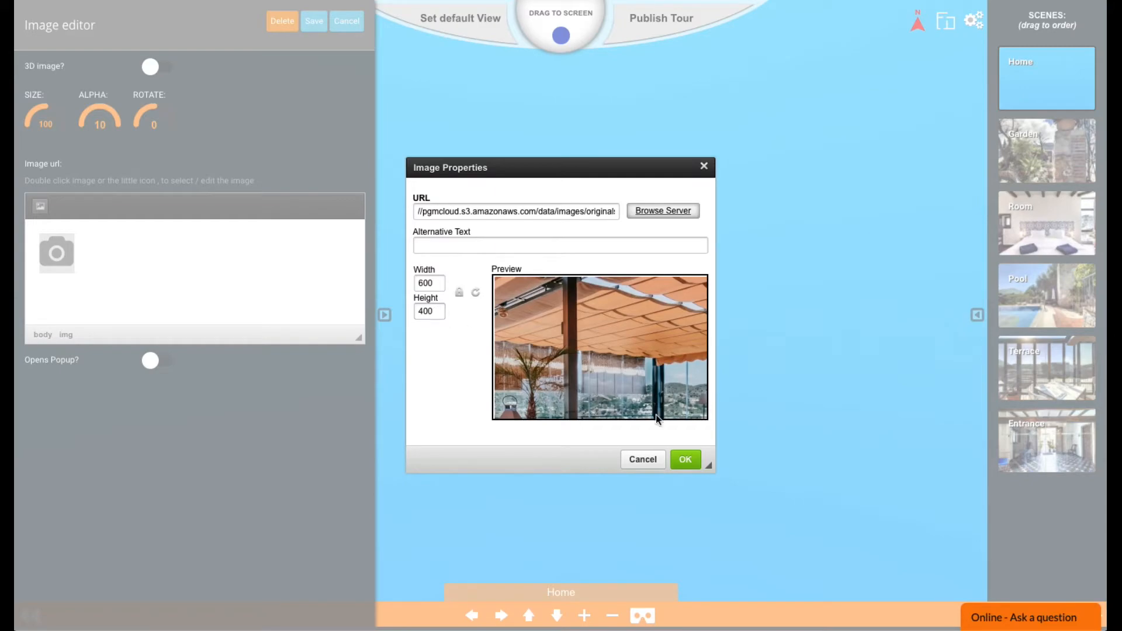
left_click(695, 461)
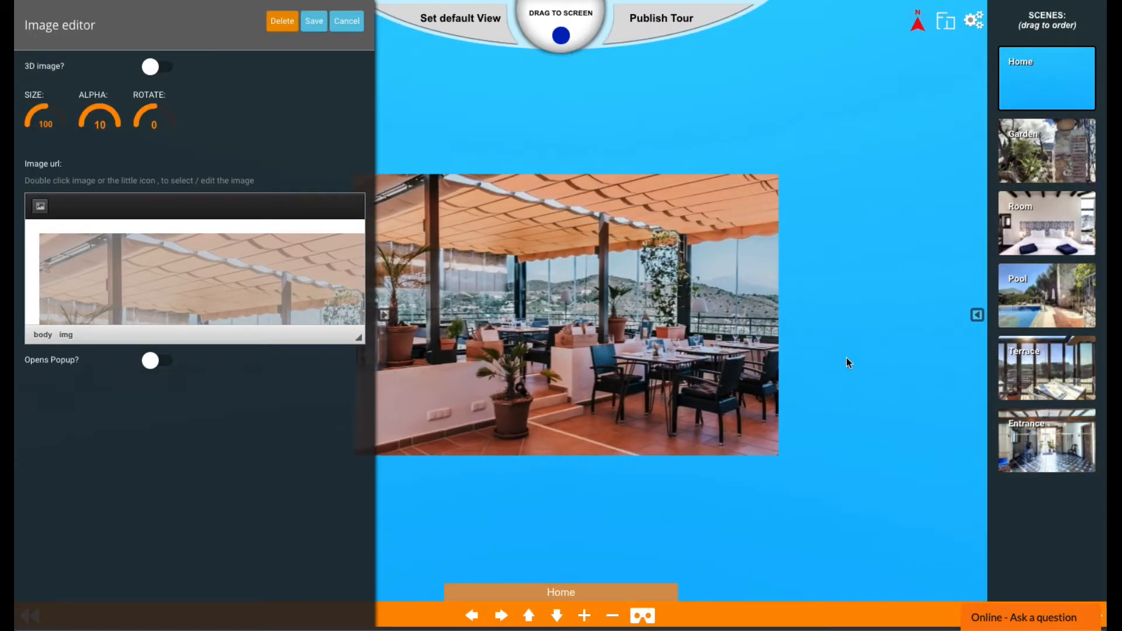
left_click(320, 25)
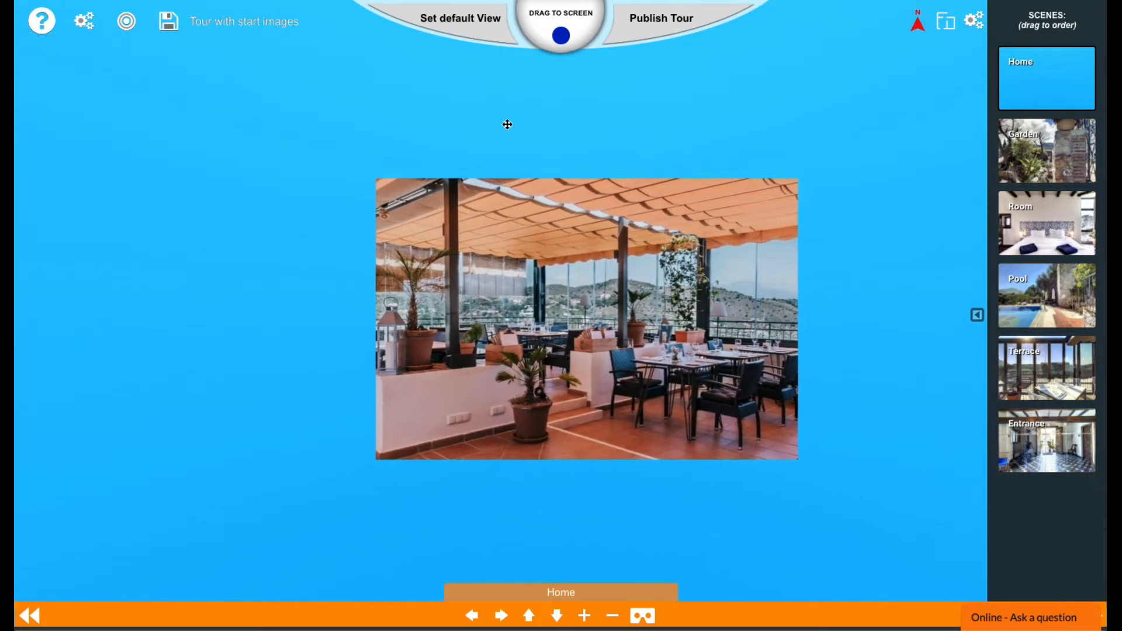
Make the terrace restaurant picture in the Home scene a 3D image and save it.
left_click(600, 229)
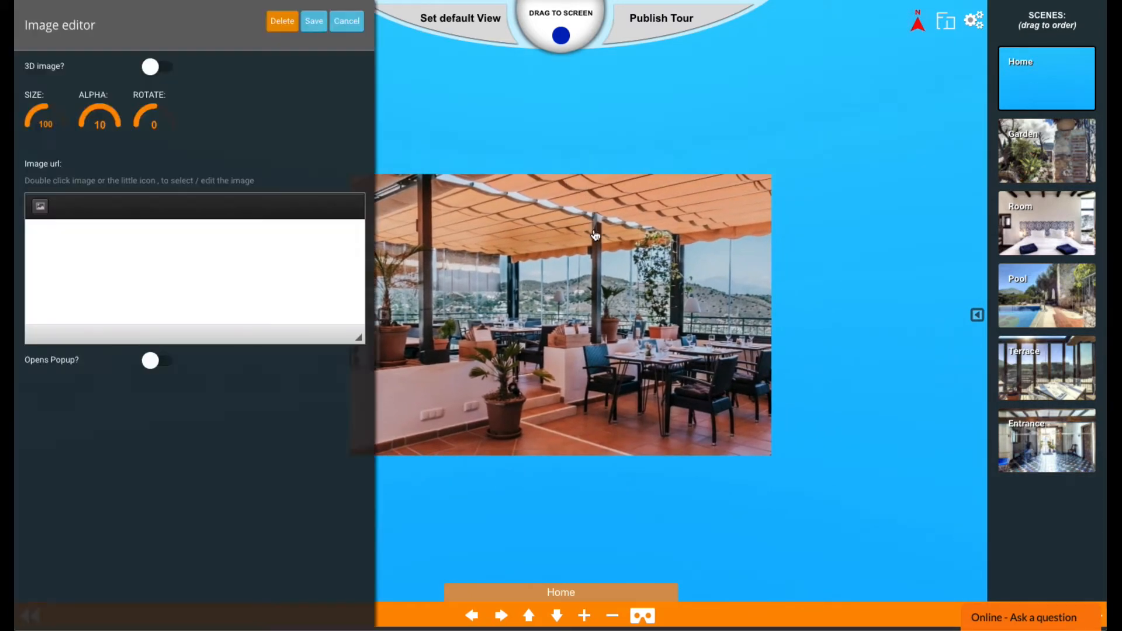
left_click(157, 67)
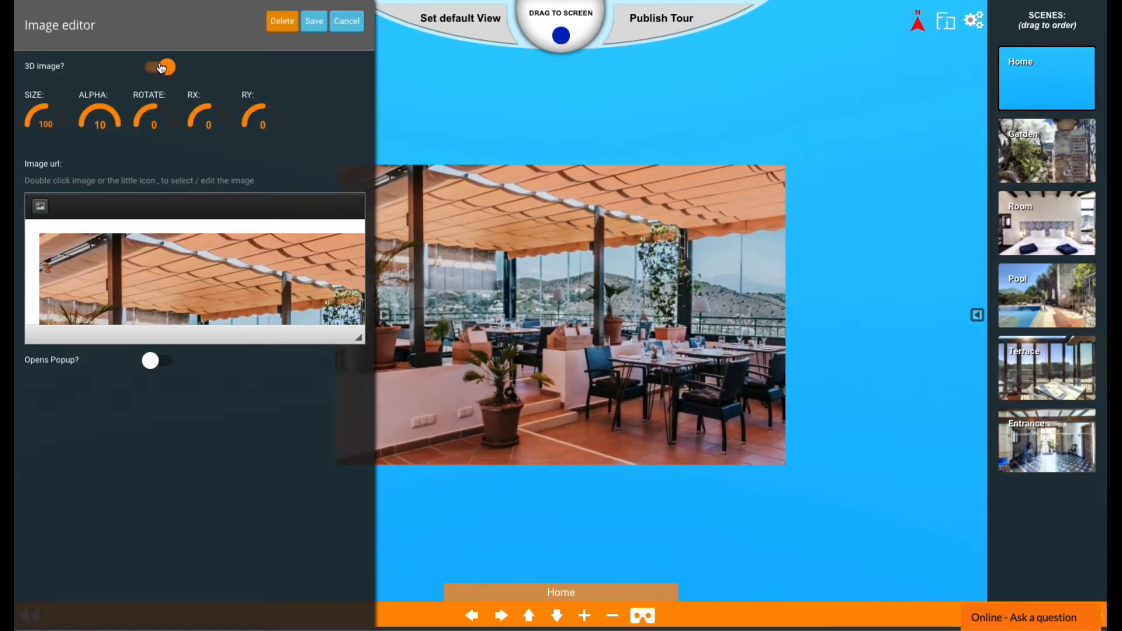
left_click(315, 24)
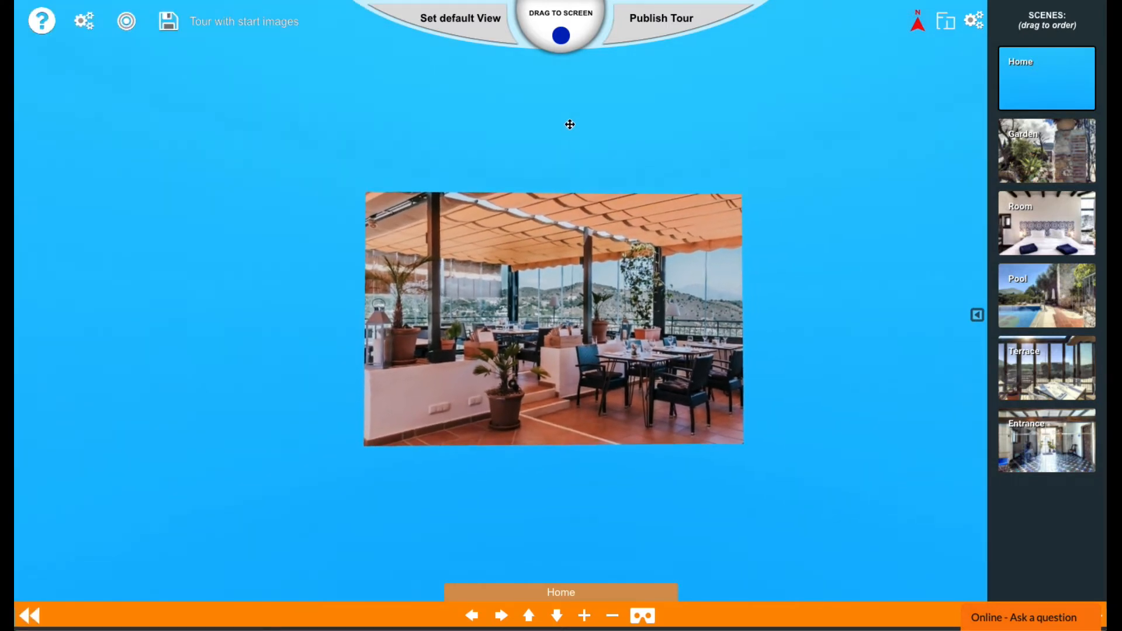
Set the default view on the terrace restaurant picture and add an image hotspot beside it with the reception lobby picture at original size.
left_click(469, 27)
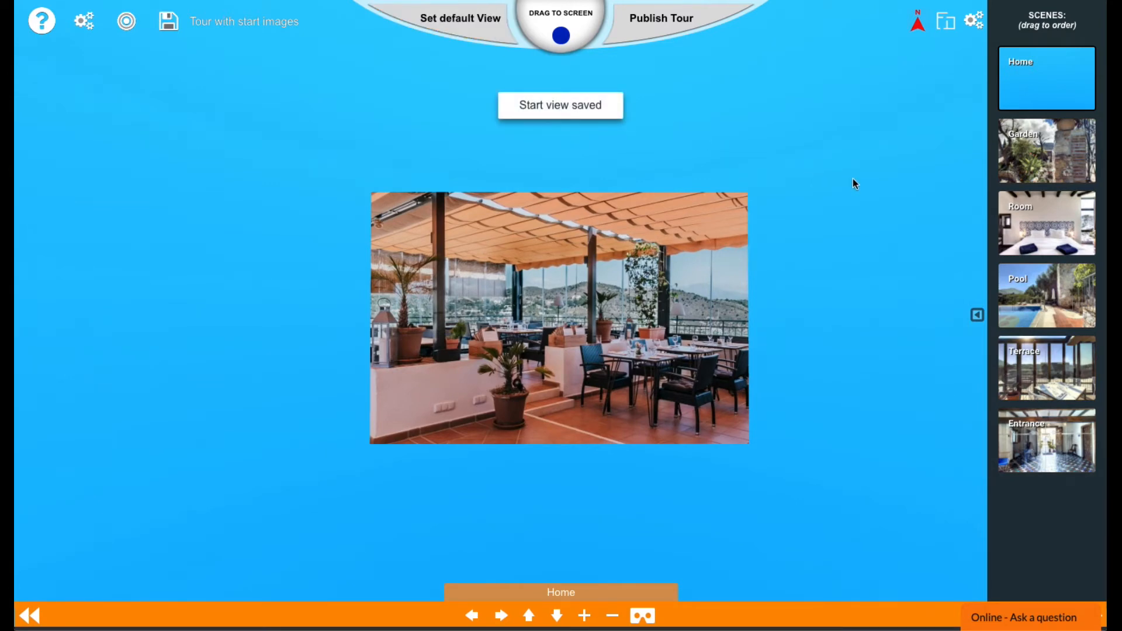
left_click_drag(854, 177, 543, 187)
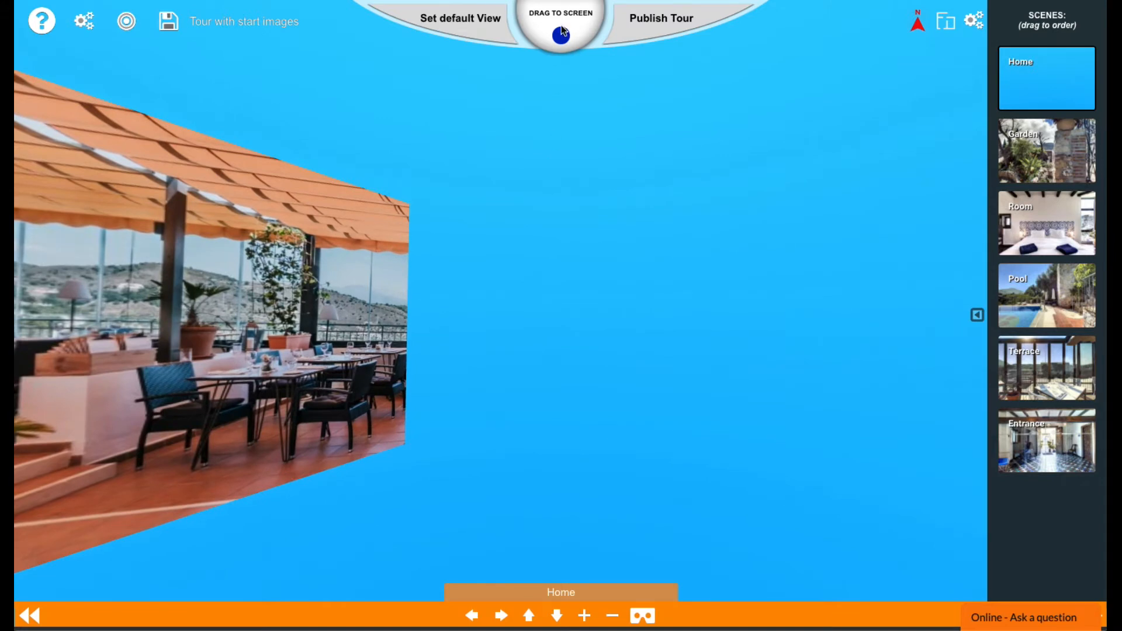
left_click_drag(561, 36, 580, 241)
left_click(594, 276)
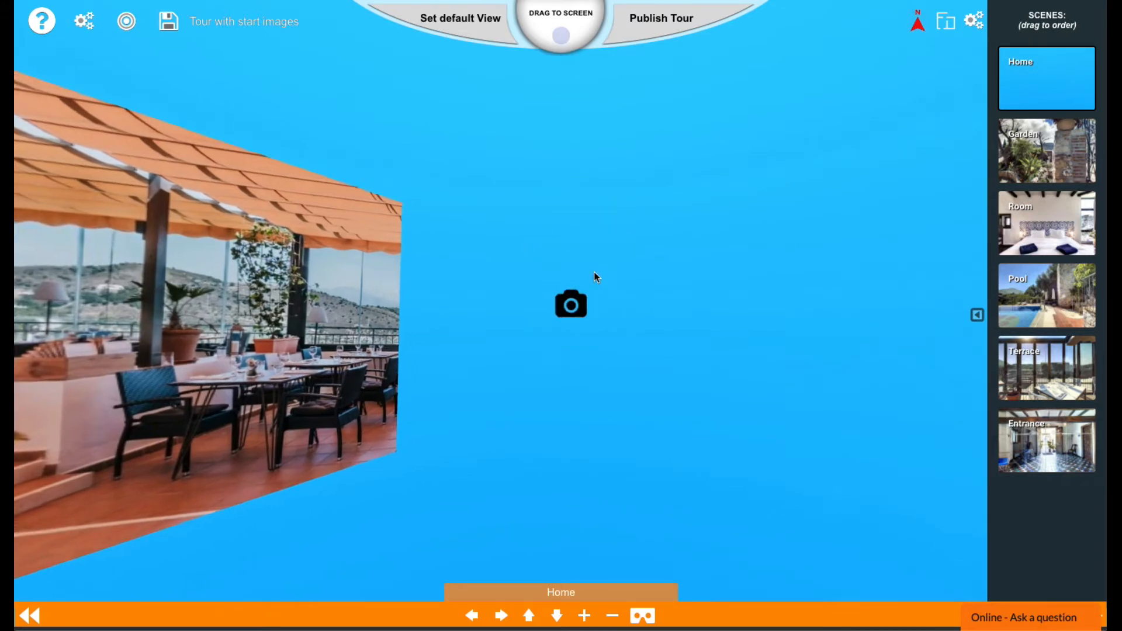
double_click(275, 288)
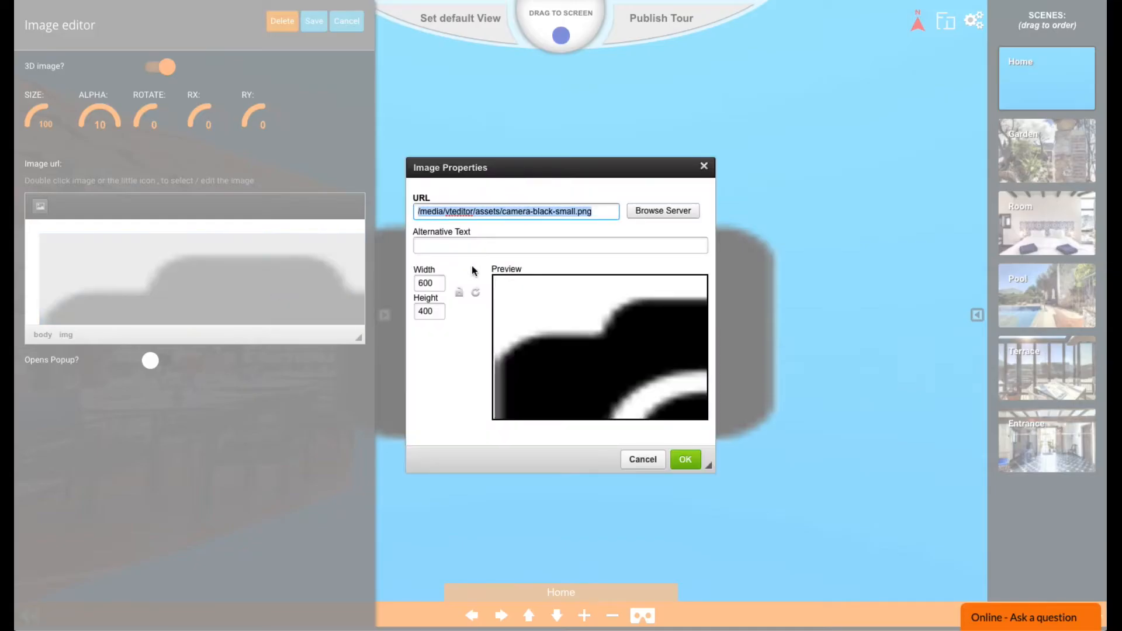
left_click(651, 212)
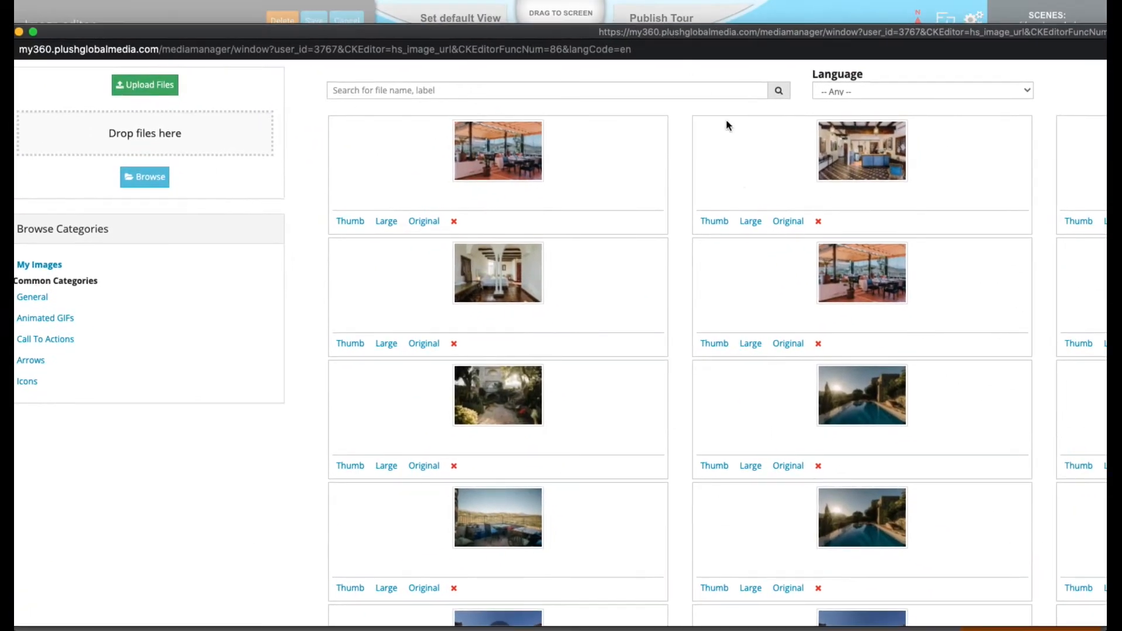
left_click(789, 222)
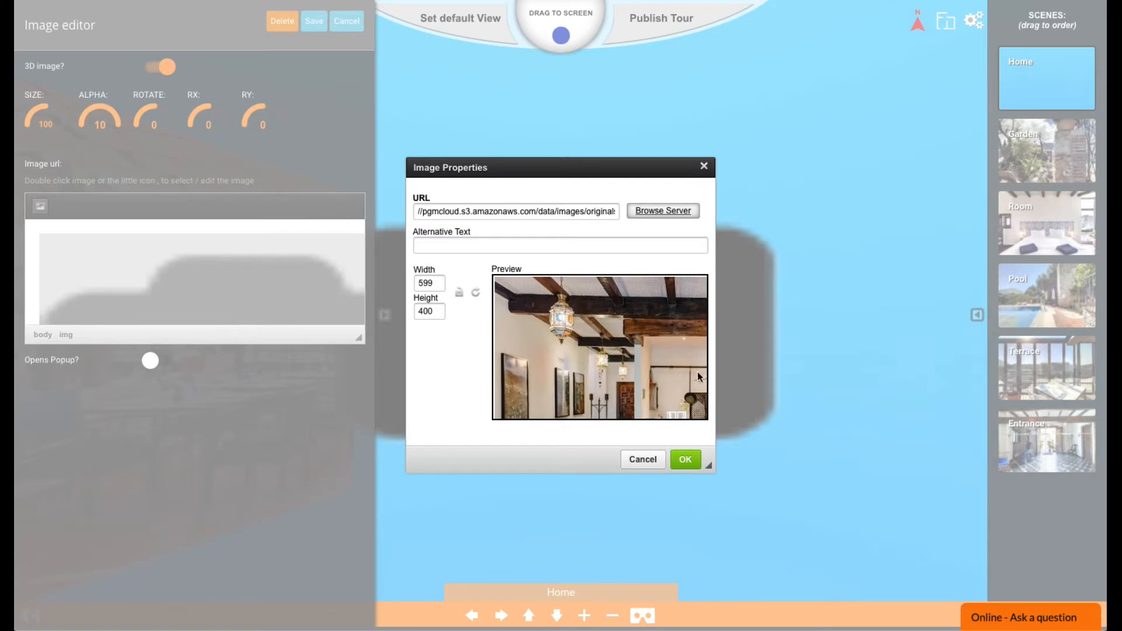
left_click(684, 459)
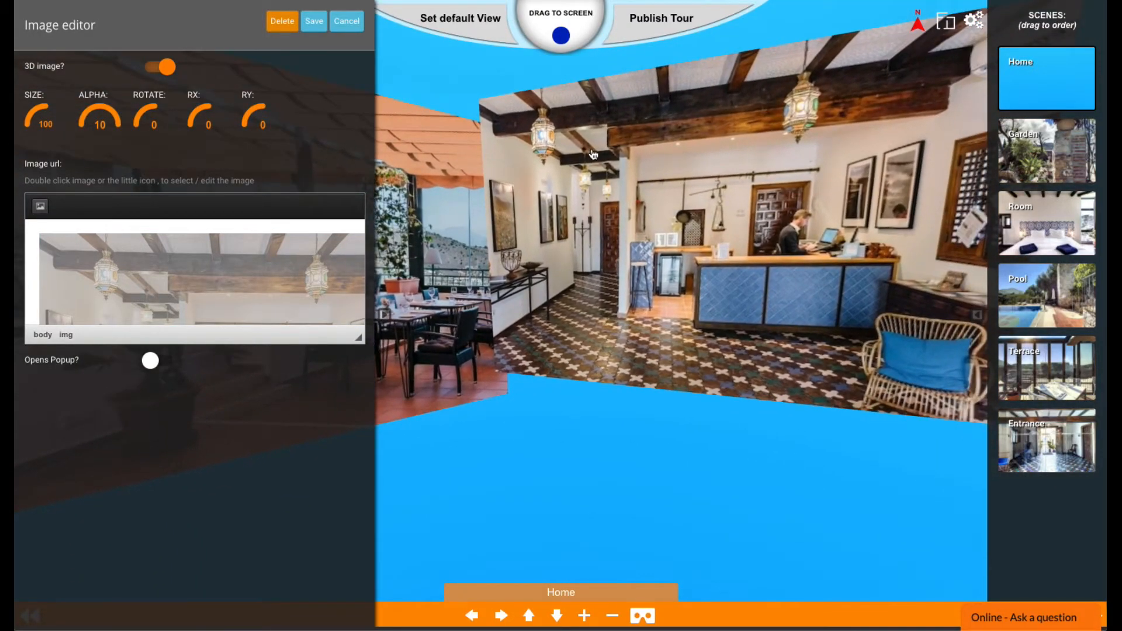
Position the reception lobby picture beside the terrace restaurant picture so the two no longer overlap.
left_click_drag(593, 154, 615, 184)
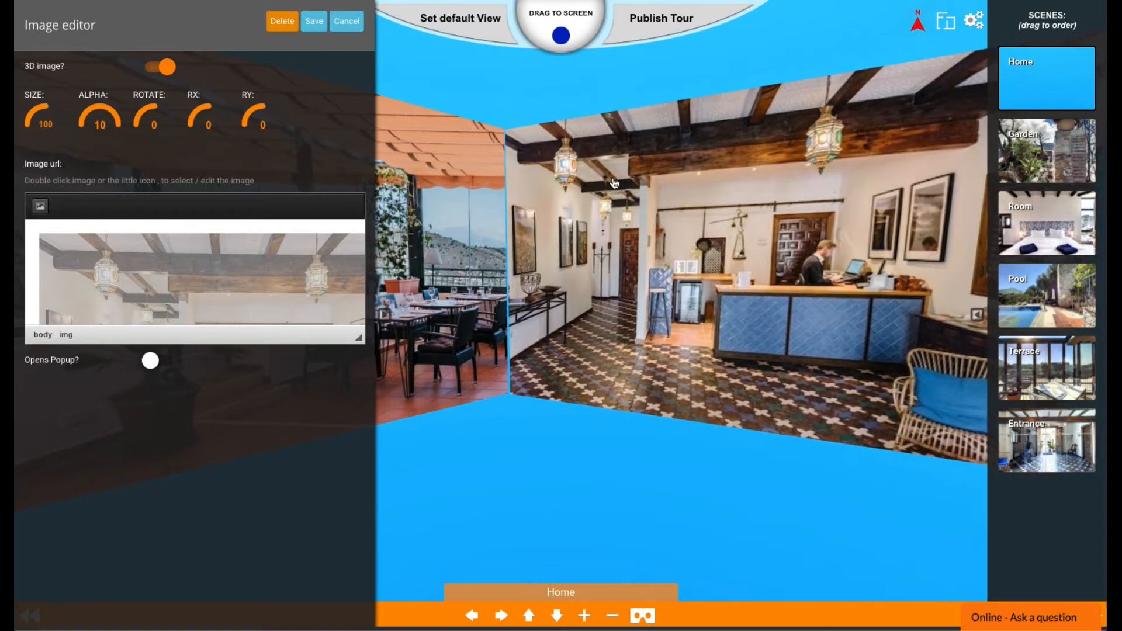
left_click_drag(620, 99, 565, 83)
left_click_drag(564, 239, 601, 238)
Add an image hotspot with the original-size garden courtyard picture and place it next to the reception lobby picture.
left_click_drag(738, 73, 370, 114)
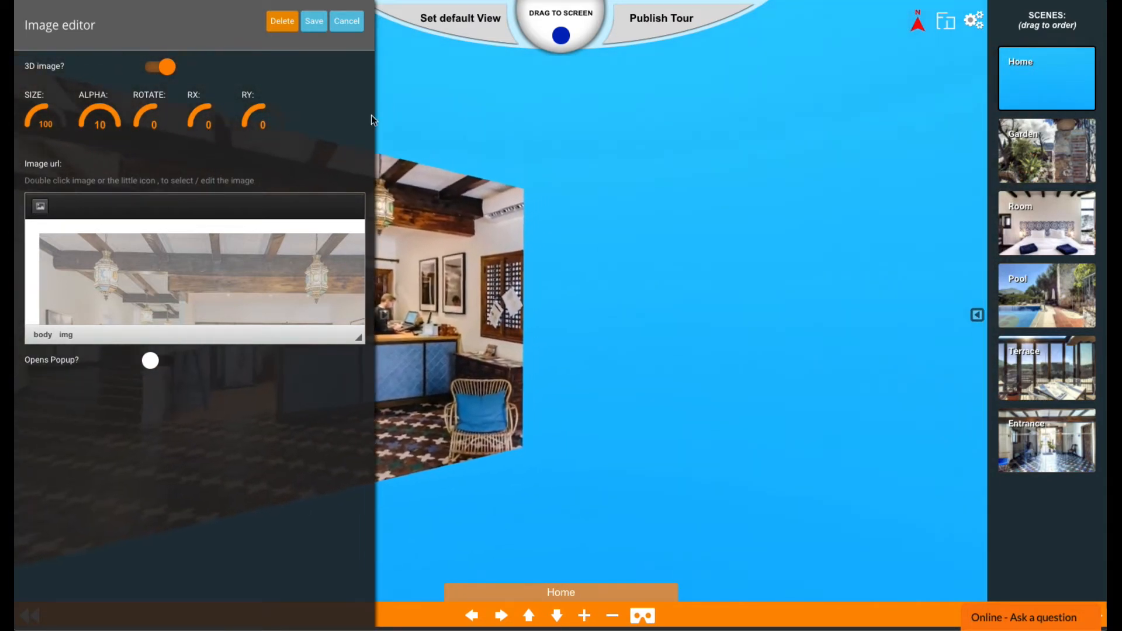
left_click_drag(563, 38, 650, 230)
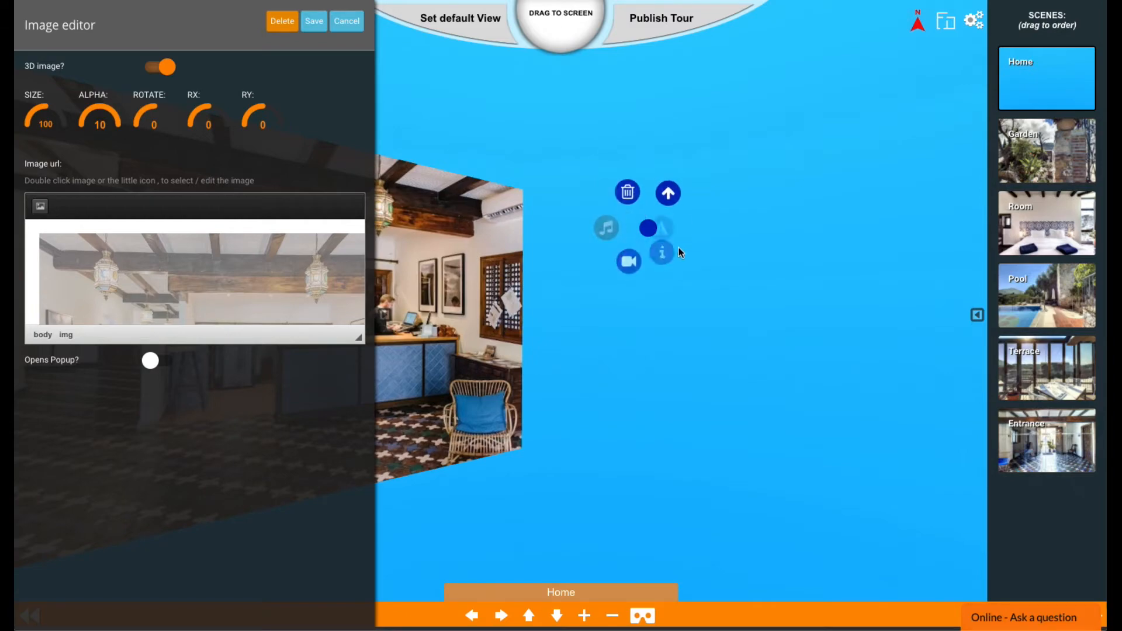
left_click(669, 266)
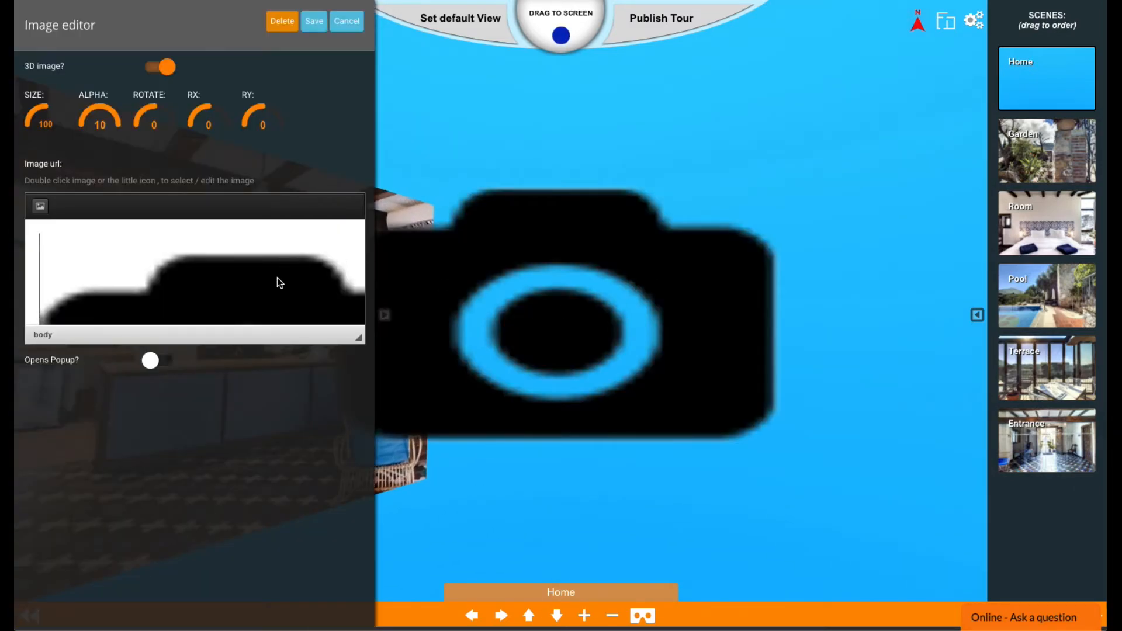
double_click(277, 279)
left_click(655, 210)
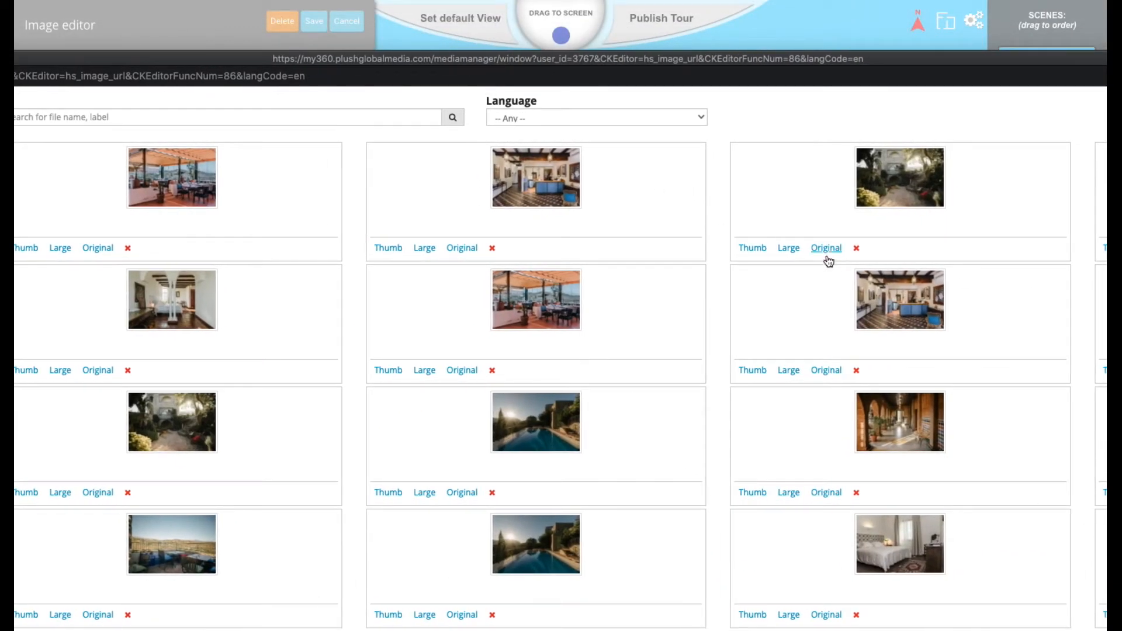
left_click(826, 249)
left_click(689, 461)
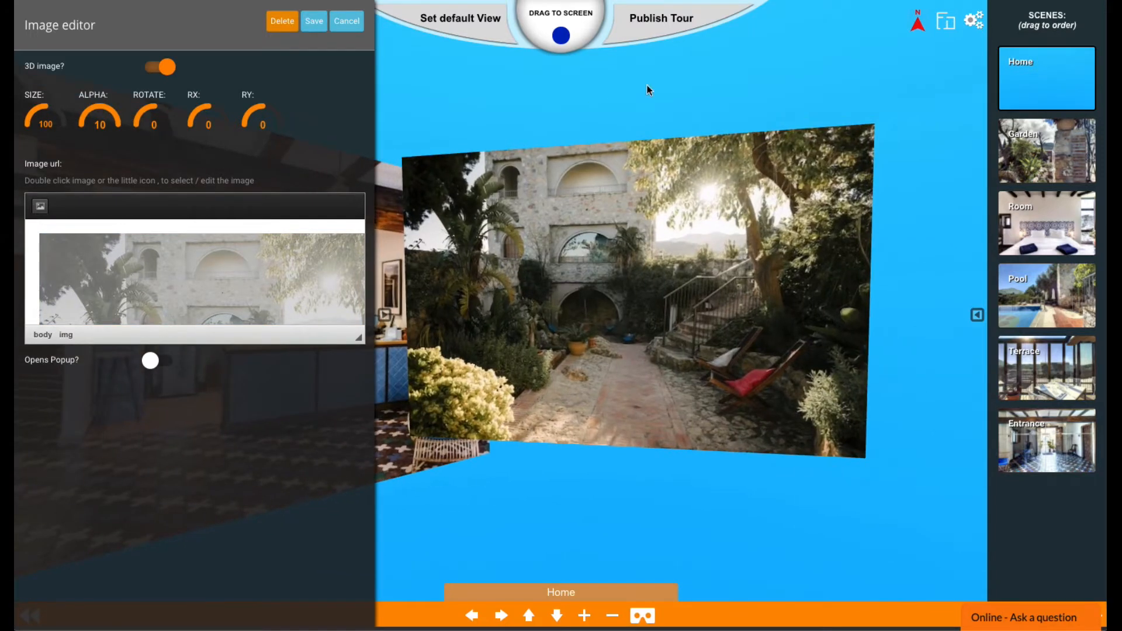
left_click_drag(617, 239, 749, 267)
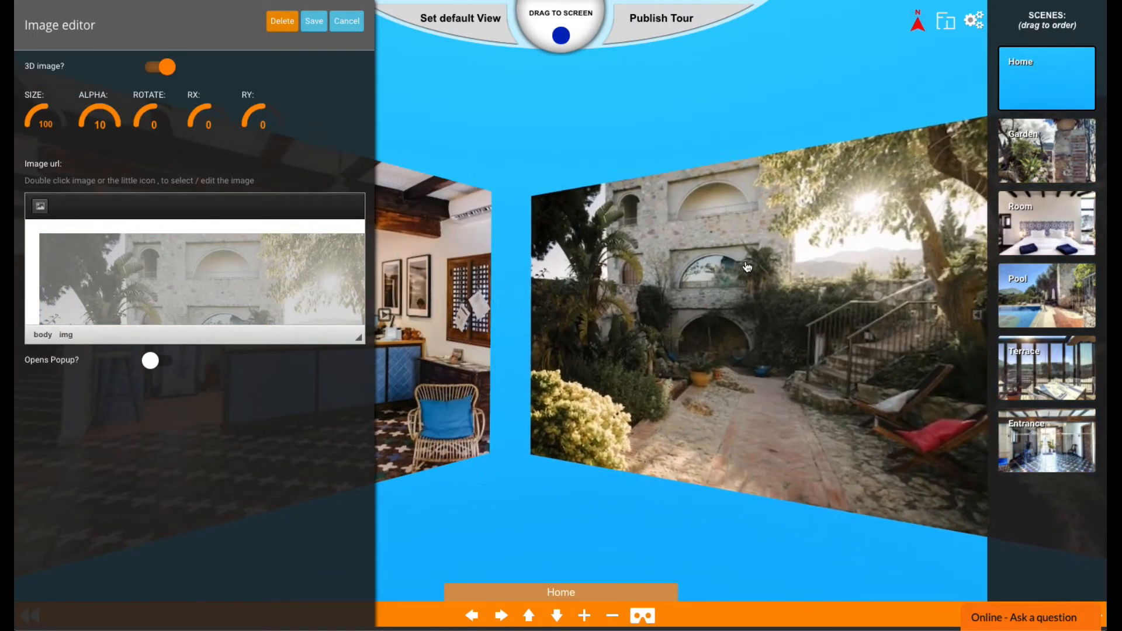
Add an image hotspot with the original-size sunset pool picture and place it next to the garden courtyard picture.
left_click_drag(750, 111, 315, 103)
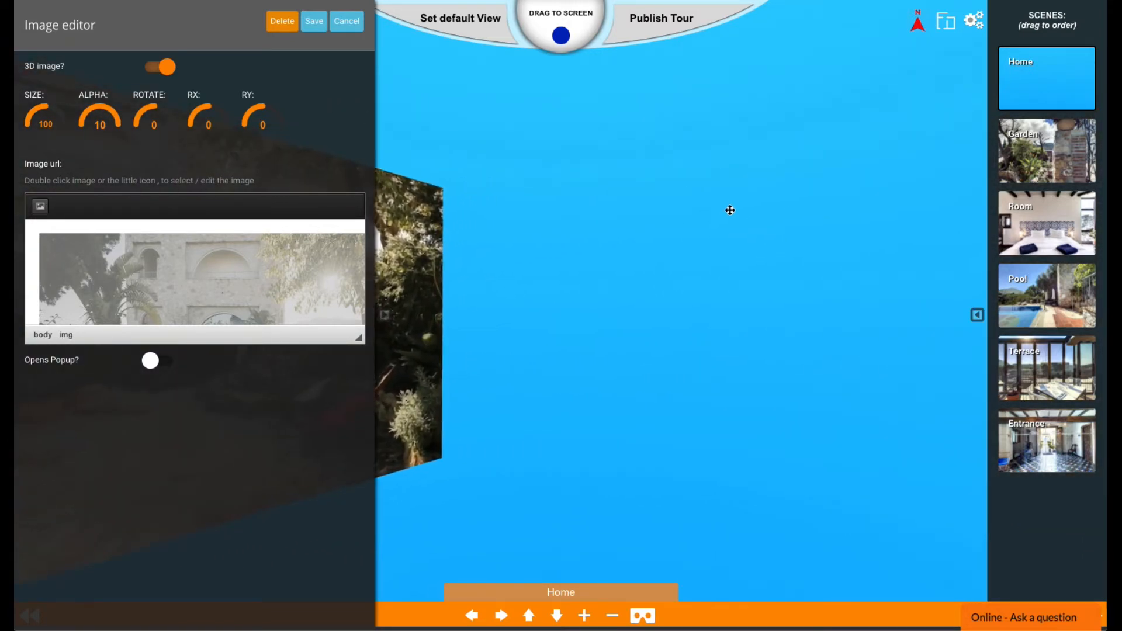
left_click_drag(562, 35, 584, 237)
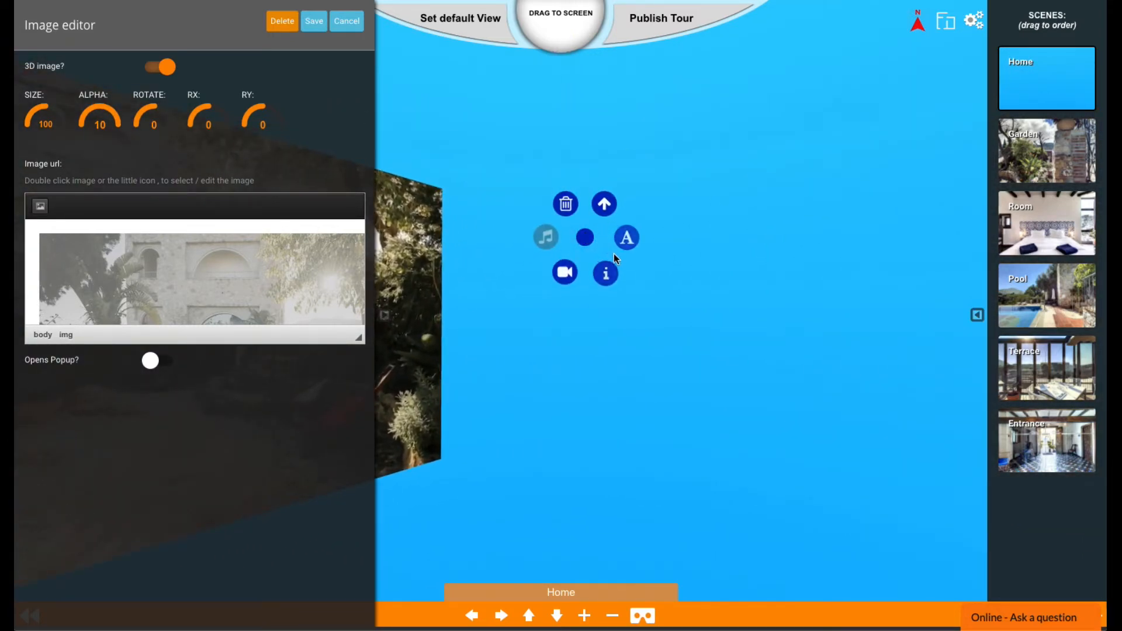
left_click(605, 271)
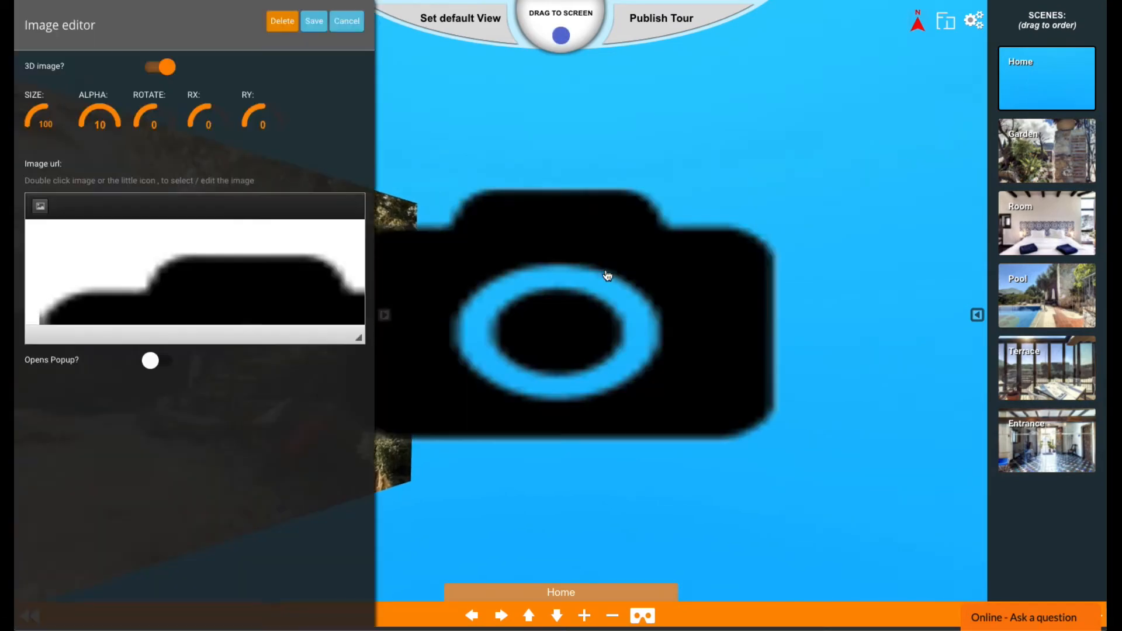
double_click(281, 275)
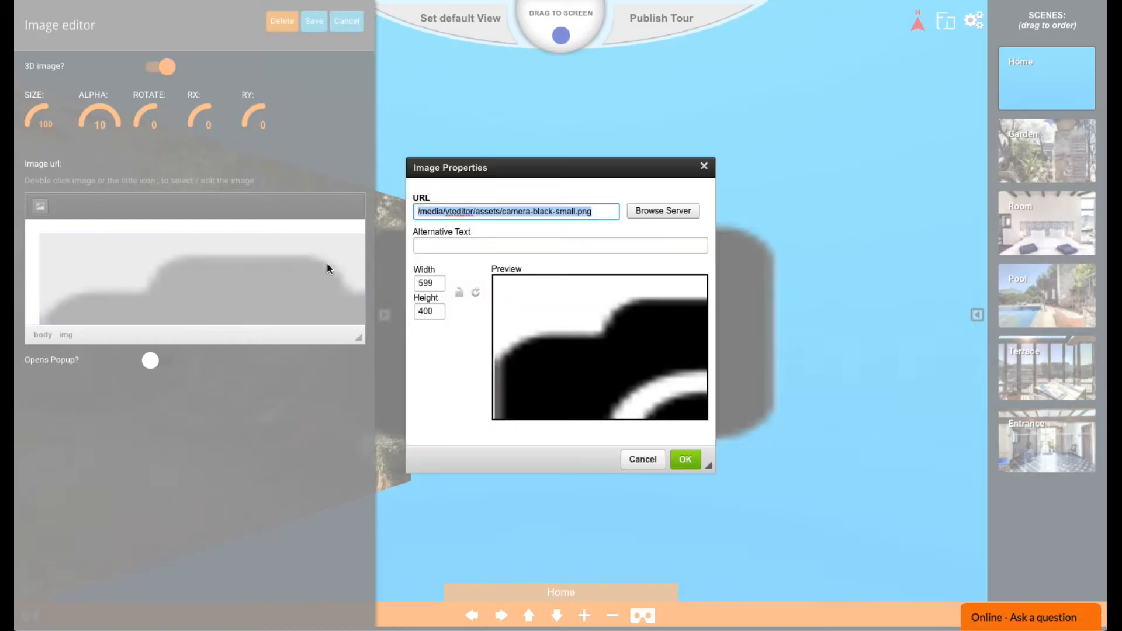
left_click(660, 211)
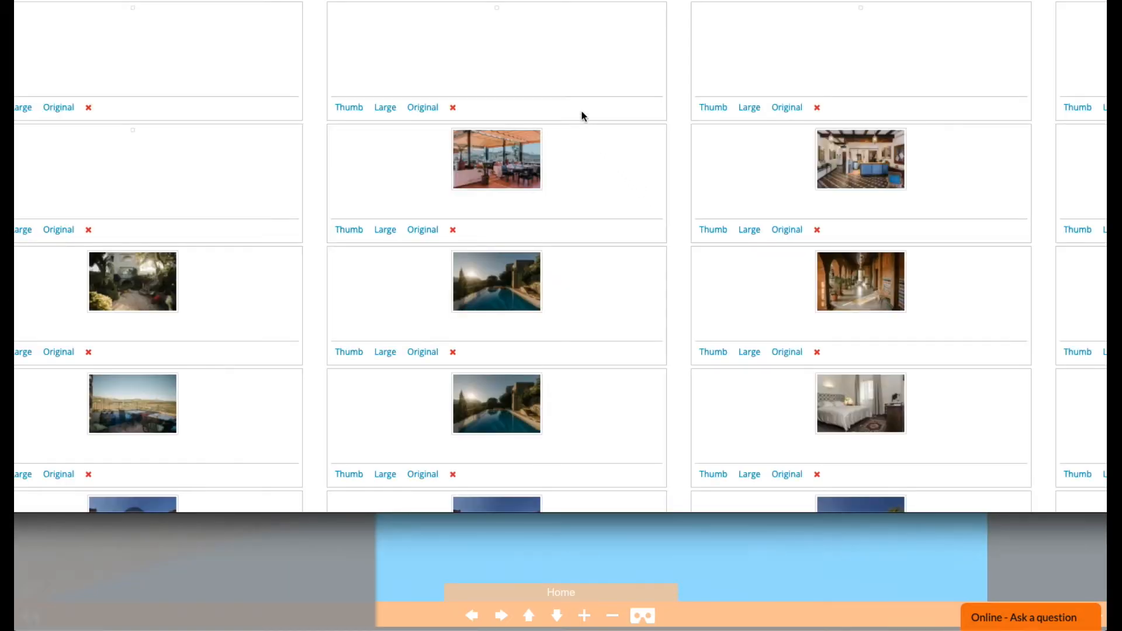
left_click_drag(863, 0, 594, 31)
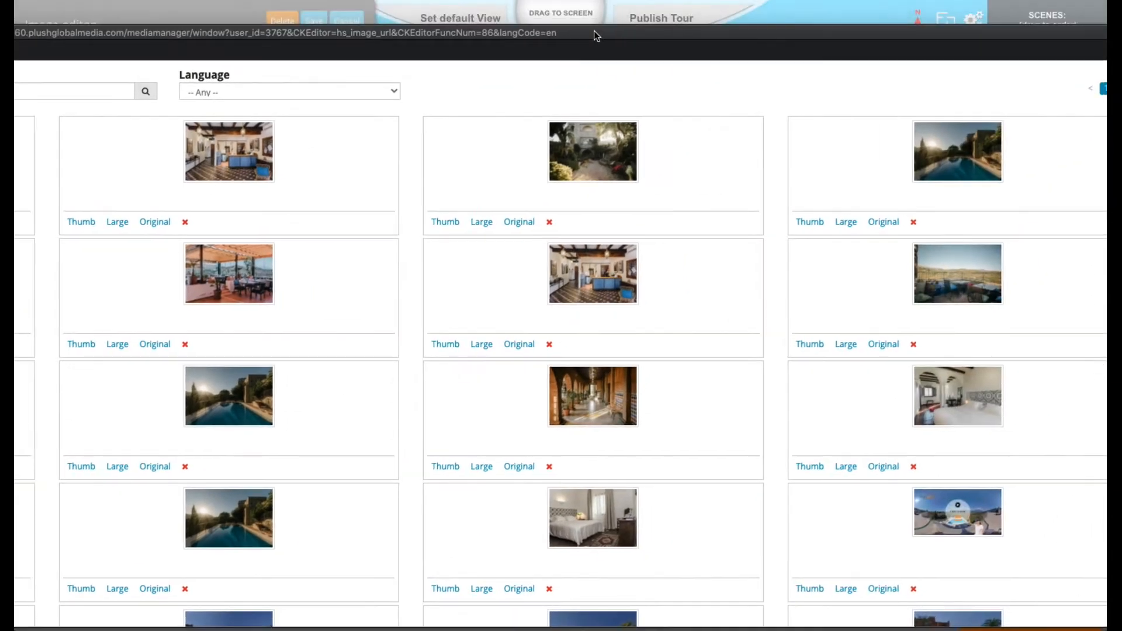
left_click(882, 222)
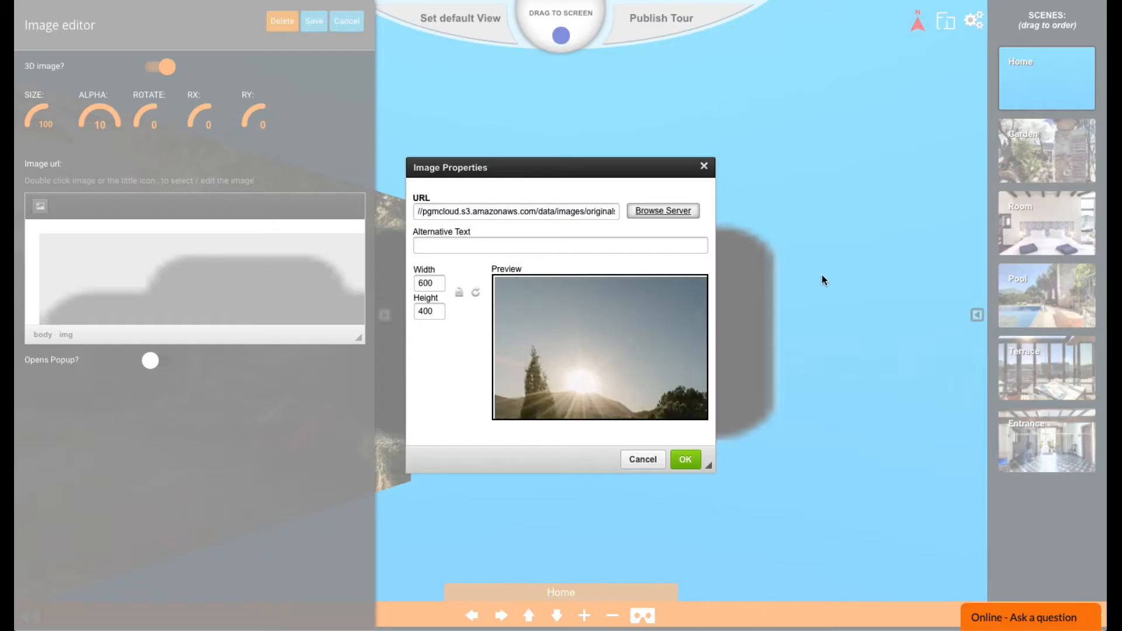
left_click(685, 459)
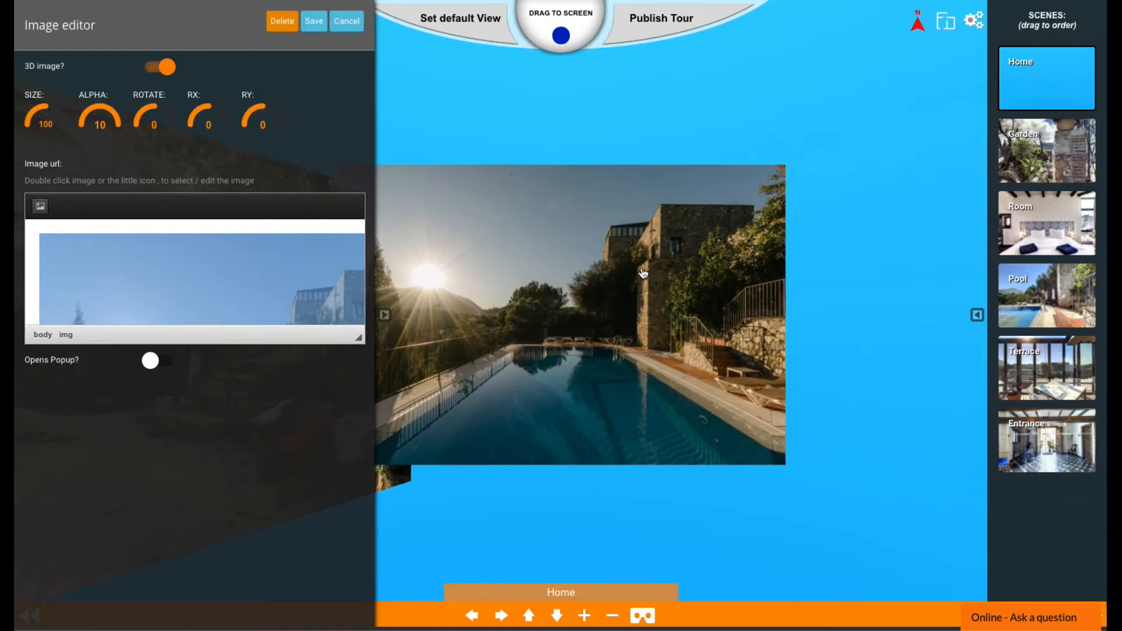
left_click_drag(588, 232, 702, 260)
Add an image hotspot with the original-size bedroom picture showing white columns and place it next to the pool picture.
left_click_drag(725, 132, 303, 90)
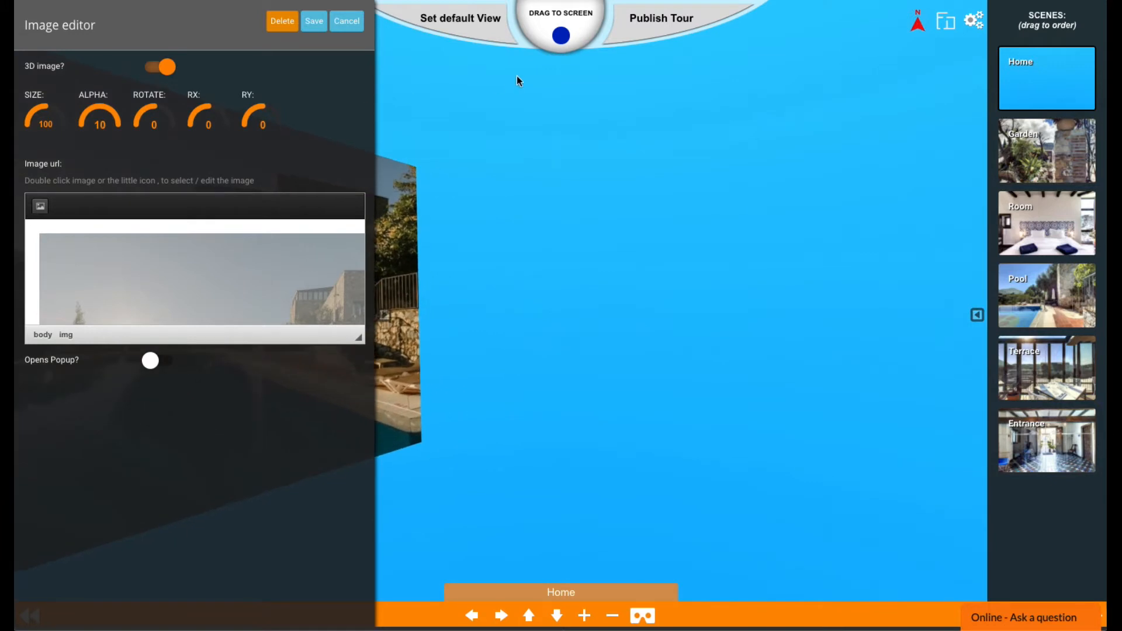
left_click_drag(554, 47, 556, 181)
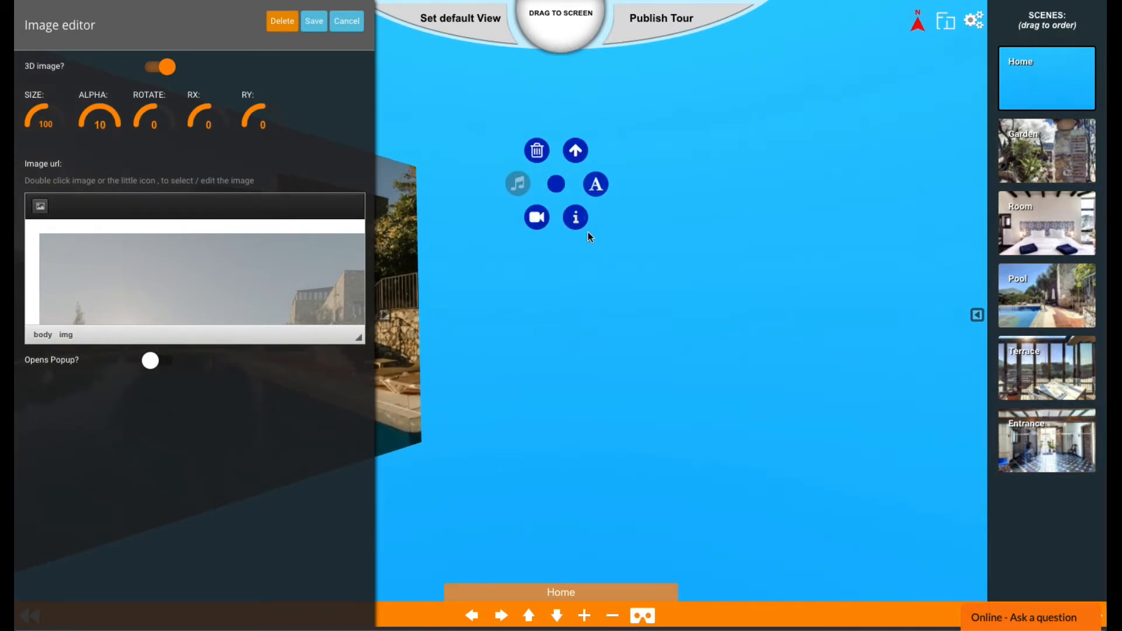
left_click(576, 218)
double_click(260, 277)
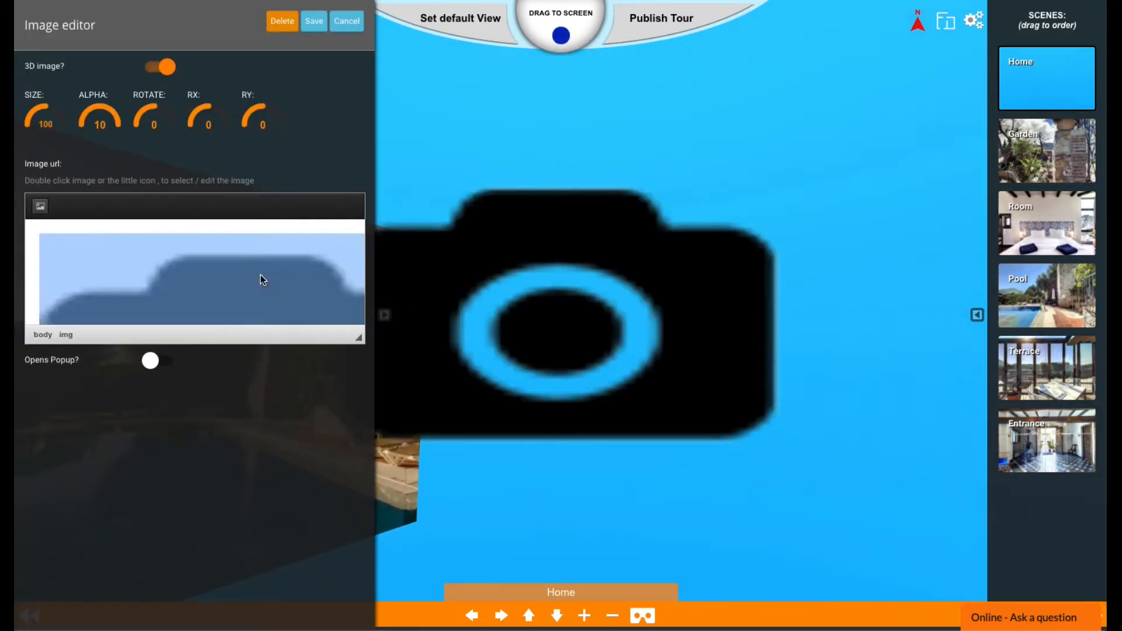
left_click(658, 214)
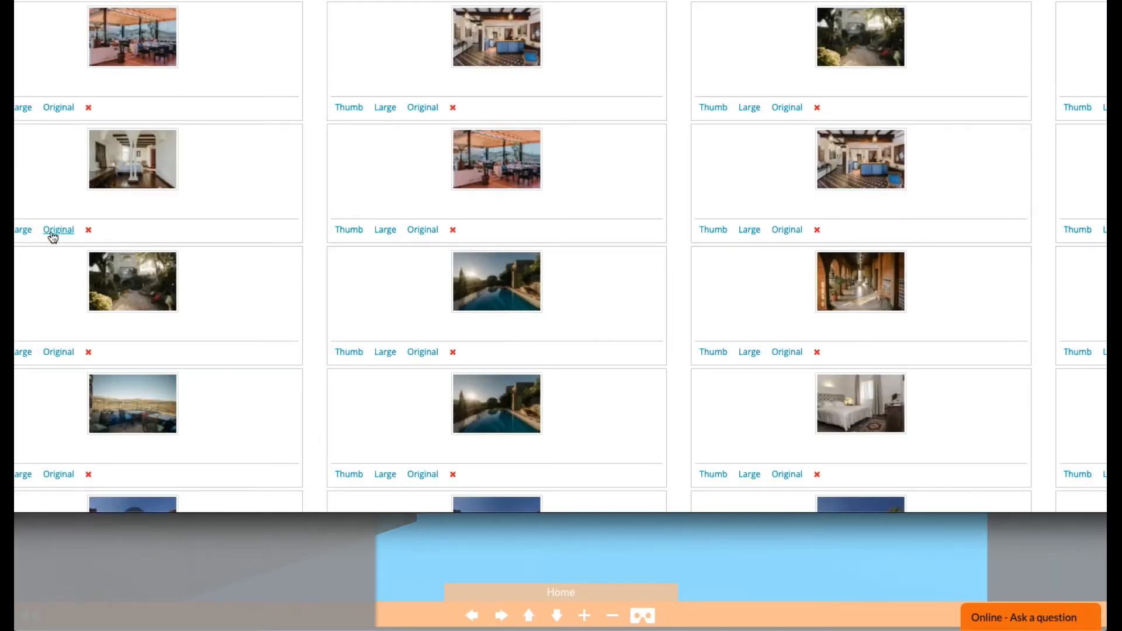
left_click(64, 231)
left_click(685, 460)
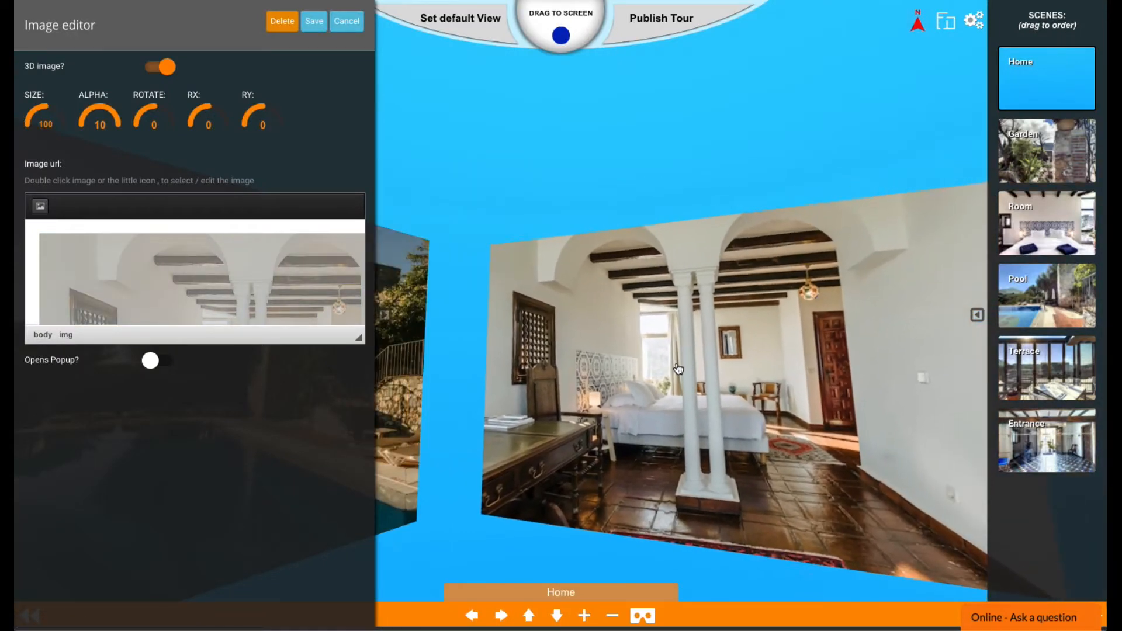
left_click_drag(682, 200, 399, 149)
left_click_drag(475, 326, 529, 323)
Even out the pool picture's spacing between its neighbouring pictures and save the image hotspot.
left_click_drag(466, 130, 788, 134)
left_click_drag(496, 230, 795, 153)
left_click_drag(554, 161, 533, 152)
left_click_drag(619, 140, 521, 138)
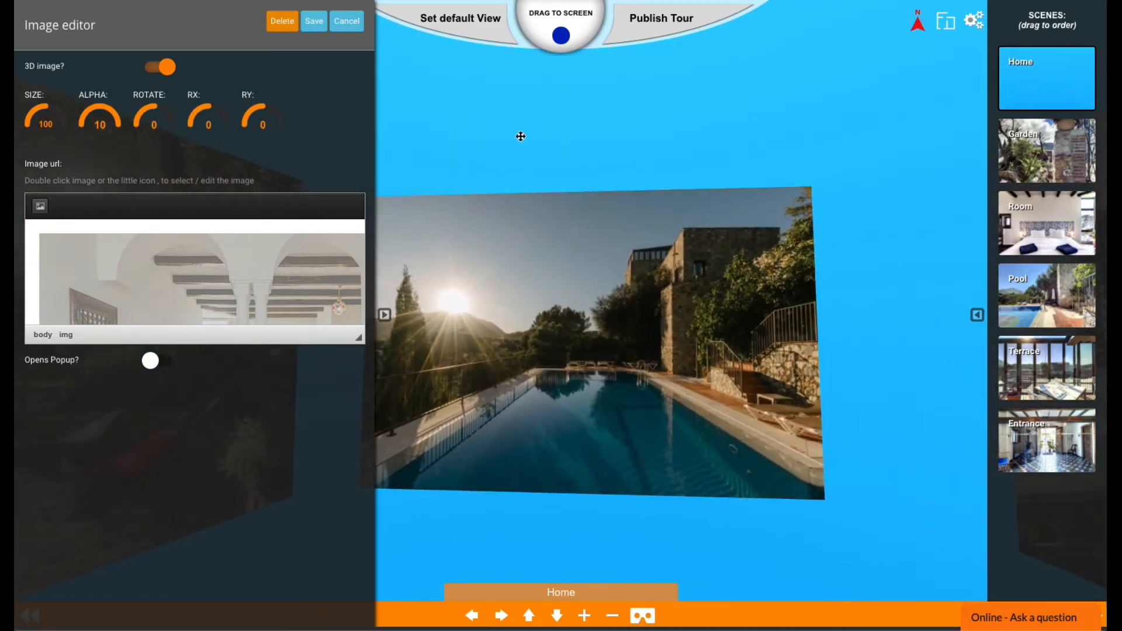
left_click_drag(528, 253, 552, 260)
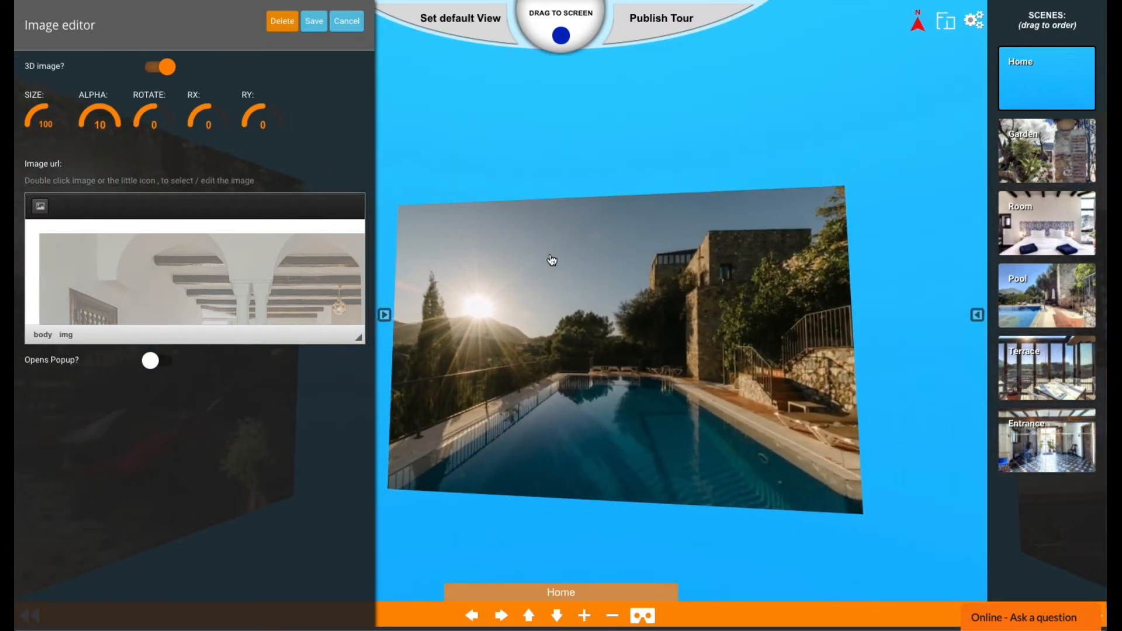
left_click_drag(536, 211, 659, 138)
left_click_drag(570, 138, 751, 170)
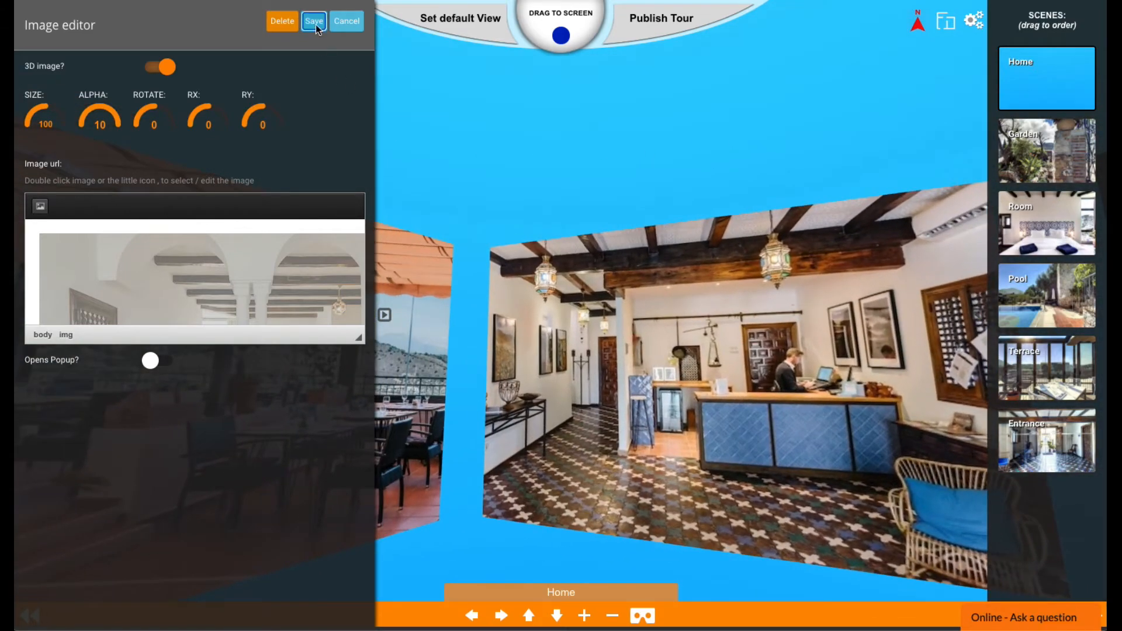
left_click(314, 21)
Set the Home scene's default view centred on the pool picture.
left_click_drag(771, 135, 525, 94)
left_click_drag(732, 246, 456, 260)
left_click_drag(681, 296, 427, 298)
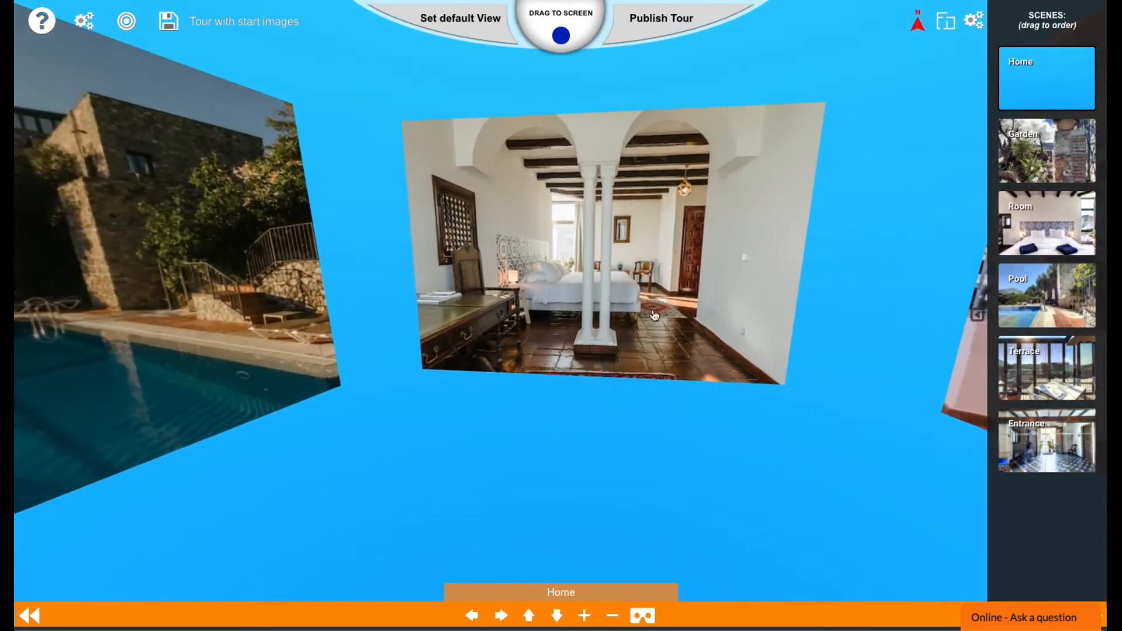
left_click_drag(852, 313, 814, 367)
left_click_drag(253, 145, 656, 163)
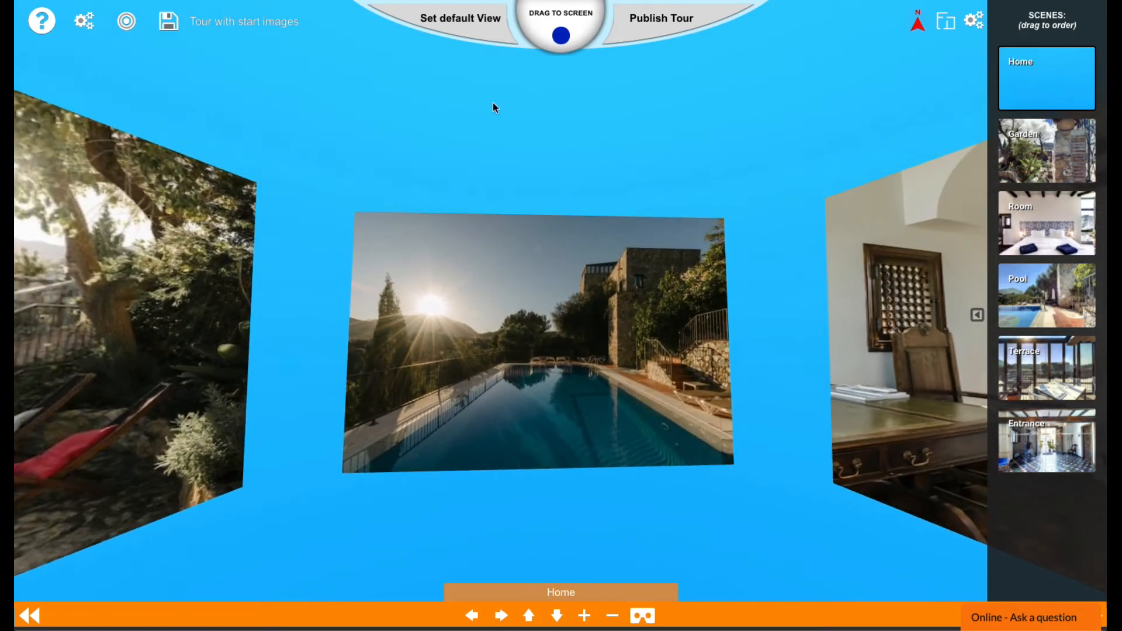
left_click(464, 29)
left_click_drag(388, 133, 412, 119)
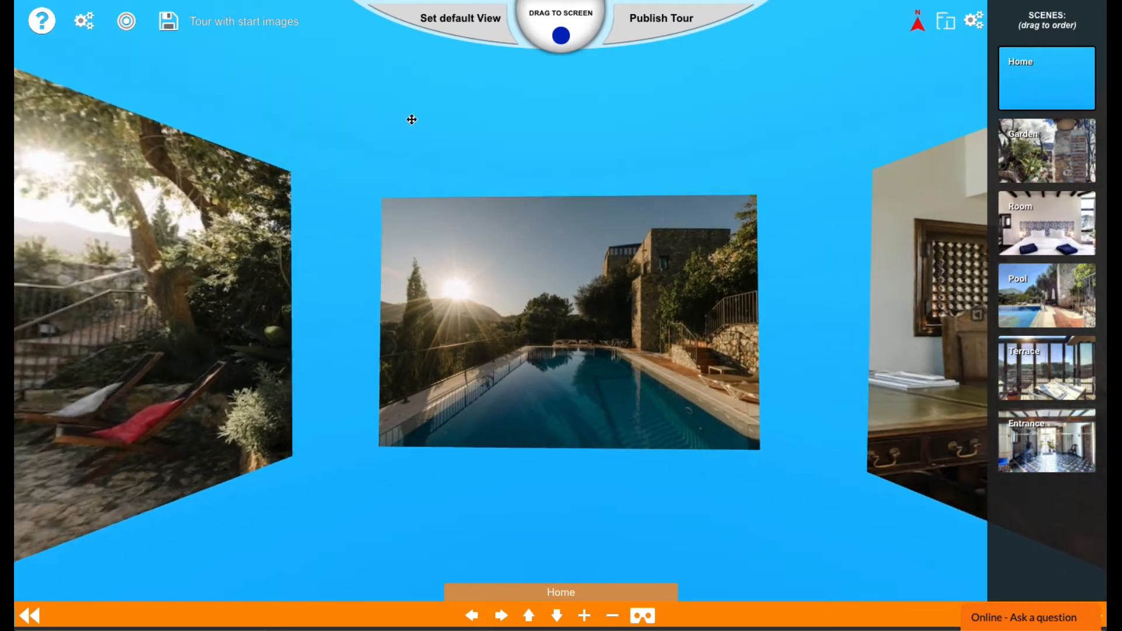
left_click(466, 26)
Add a scene-link arrow hotspot and place it on the lower middle of the pool picture.
left_click_drag(560, 37, 563, 146)
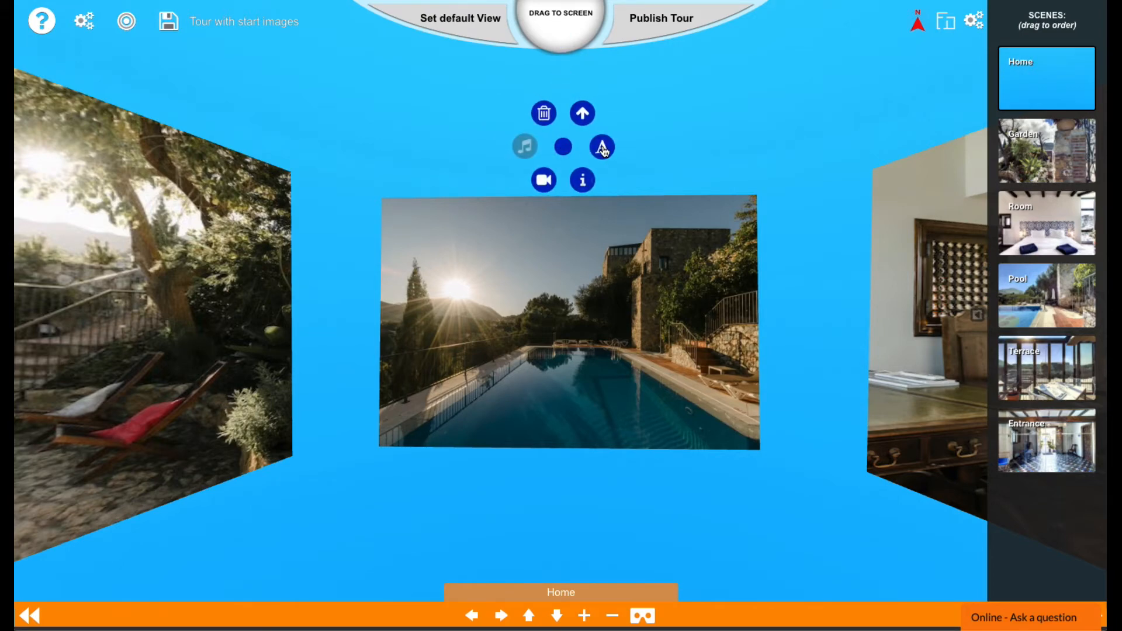
left_click(582, 114)
left_click_drag(605, 307, 561, 444)
mouse_move(720, 538)
left_mouse_down()
mouse_move(701, 548)
mouse_move(713, 556)
left_mouse_up()
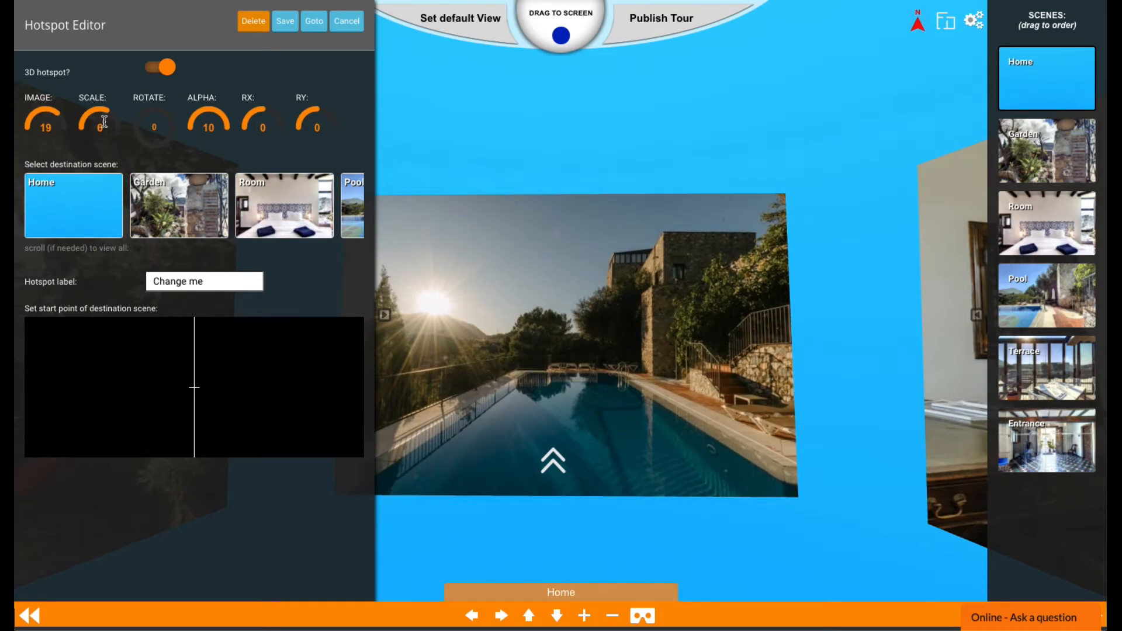
Set the pool picture's arrow hotspot to image 16 at scale 6 and link it to the Pool scene, starting with a view across the water.
left_click_drag(57, 115, 50, 111)
left_click_drag(52, 110, 51, 110)
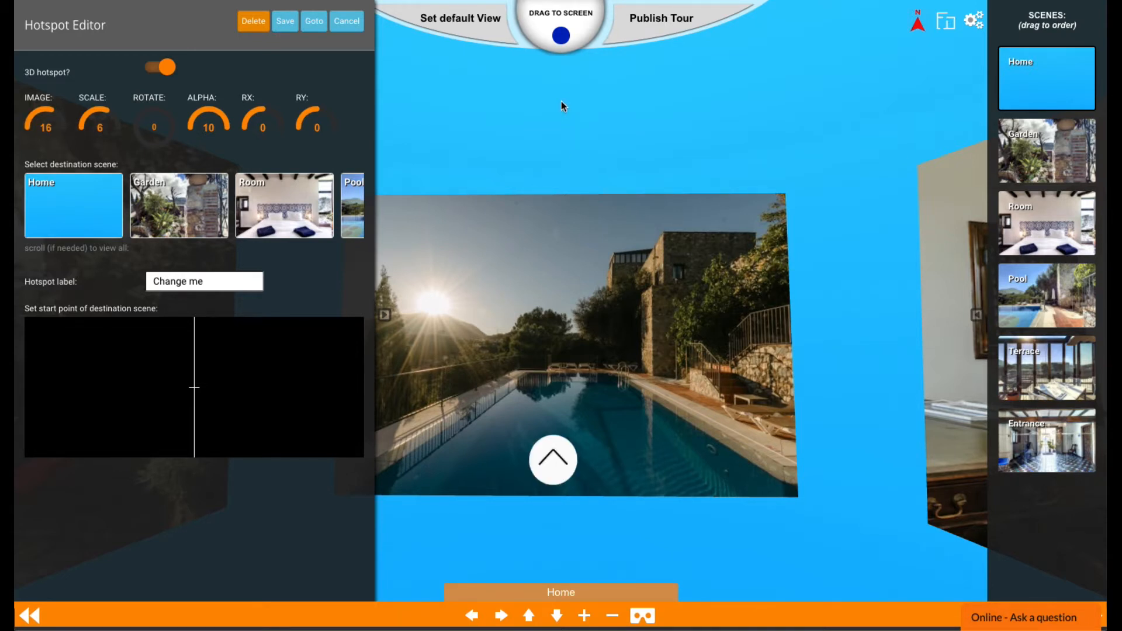
scroll(253, 218, "down", 2)
left_click(253, 218)
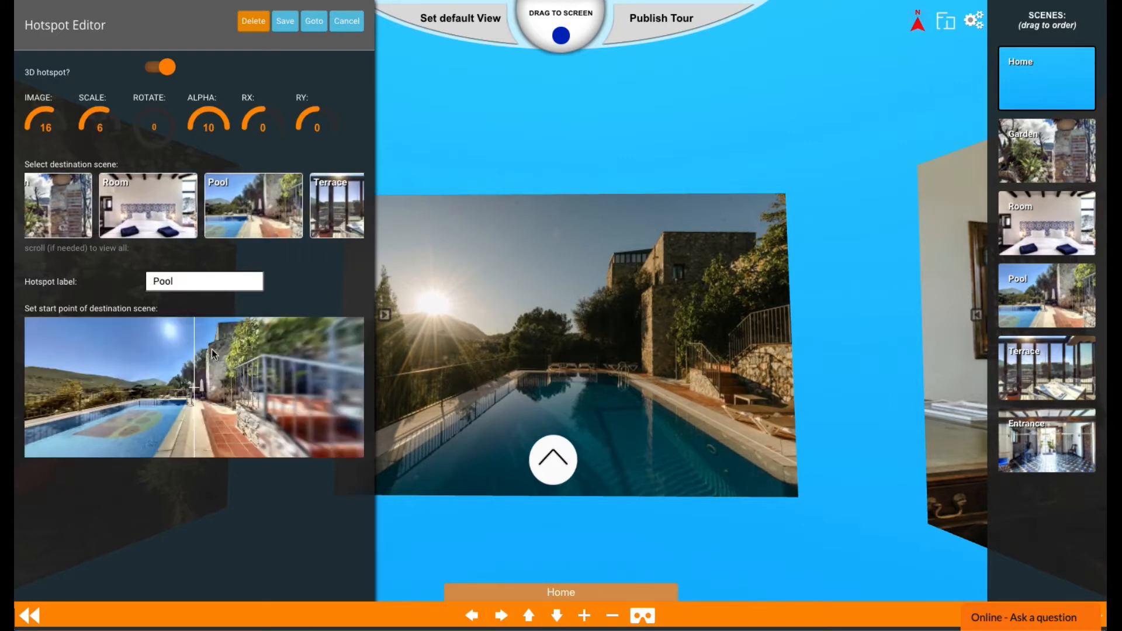
left_click_drag(123, 376, 228, 387)
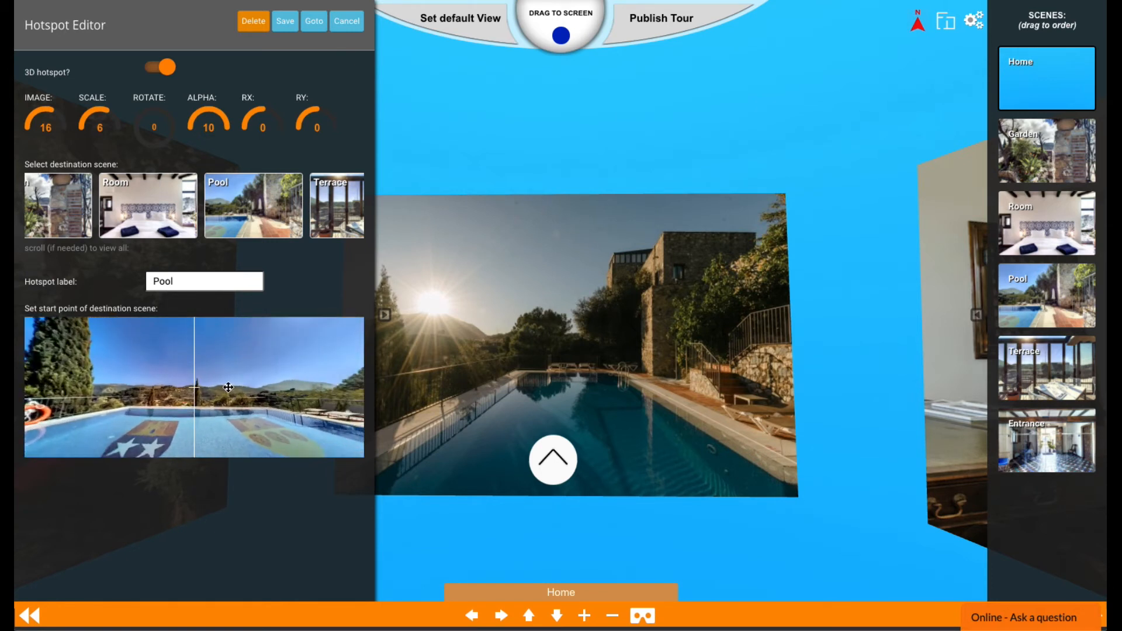
left_click(286, 26)
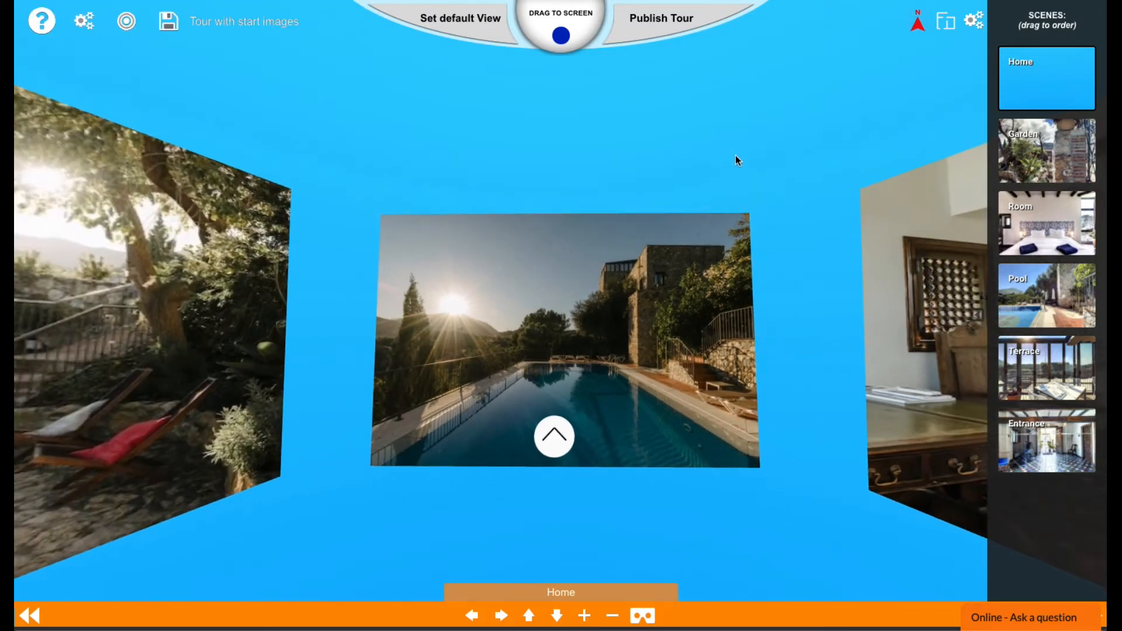
Add a scene-link arrow hotspot on the lower middle of the bedroom picture and link it to the Room scene, starting with a view of the bed.
left_click_drag(735, 156, 321, 147)
left_click_drag(561, 39, 555, 397)
left_click(574, 369)
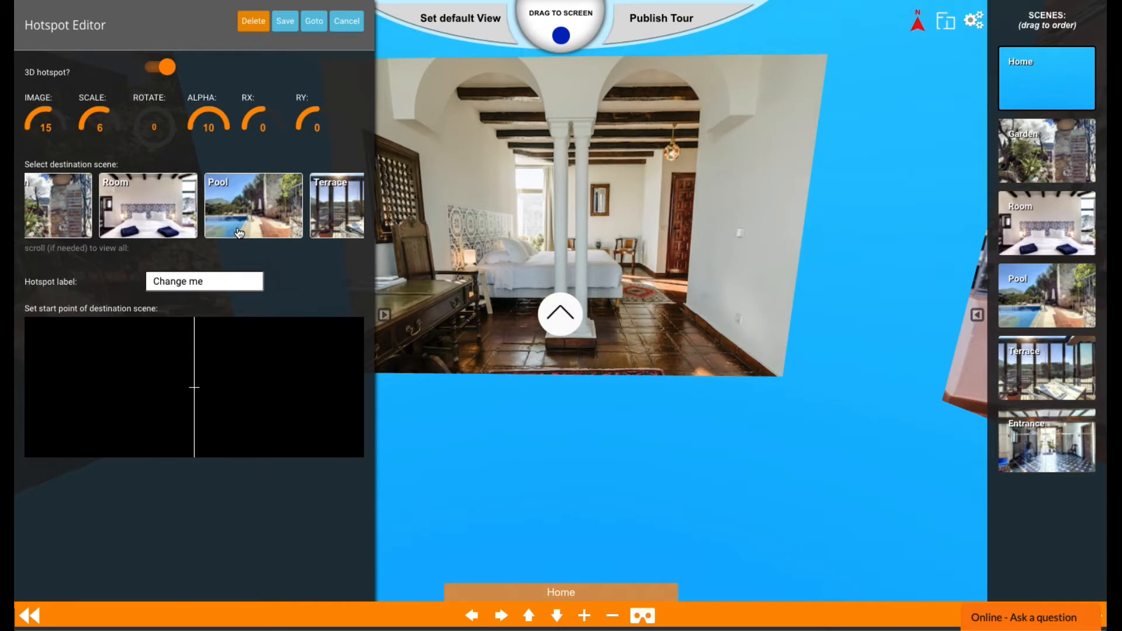
left_click(161, 211)
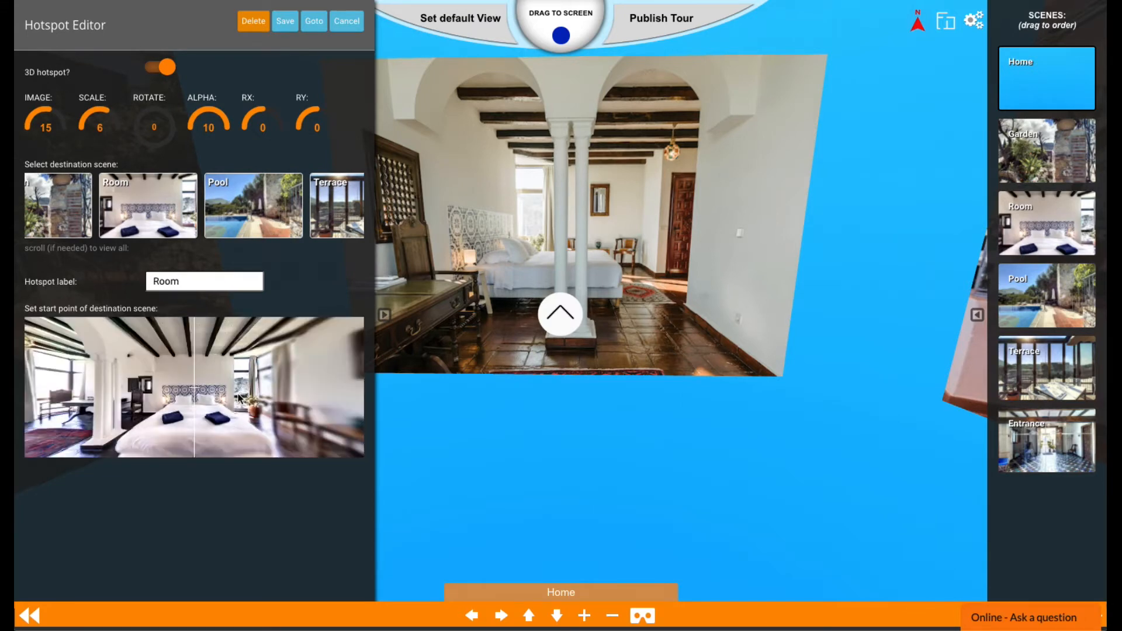
left_click_drag(158, 397, 245, 394)
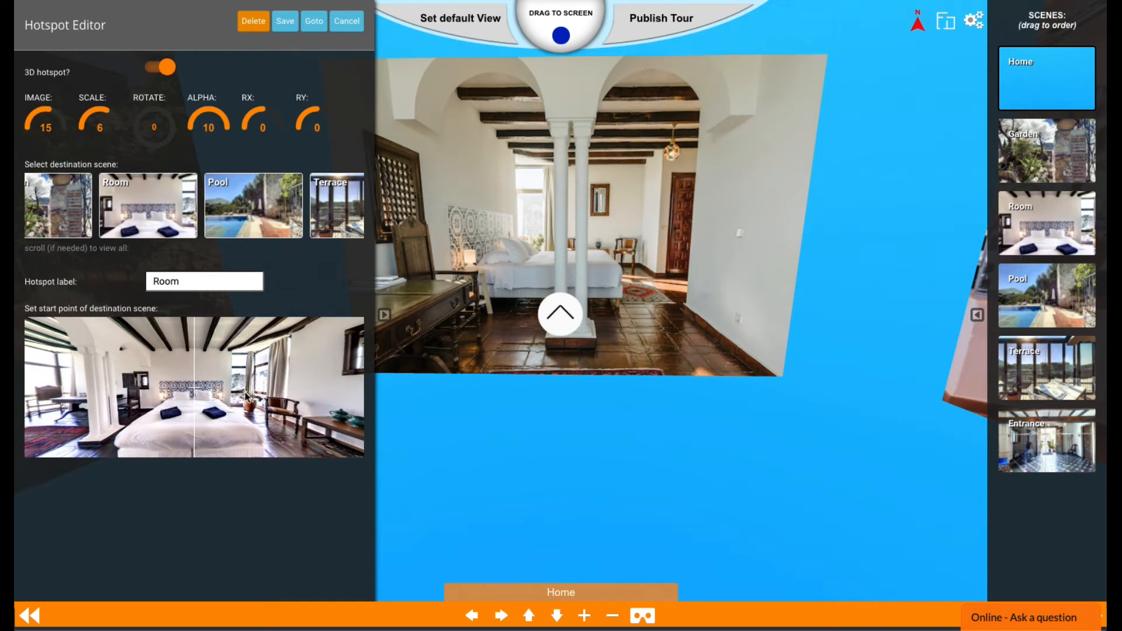
left_click(292, 23)
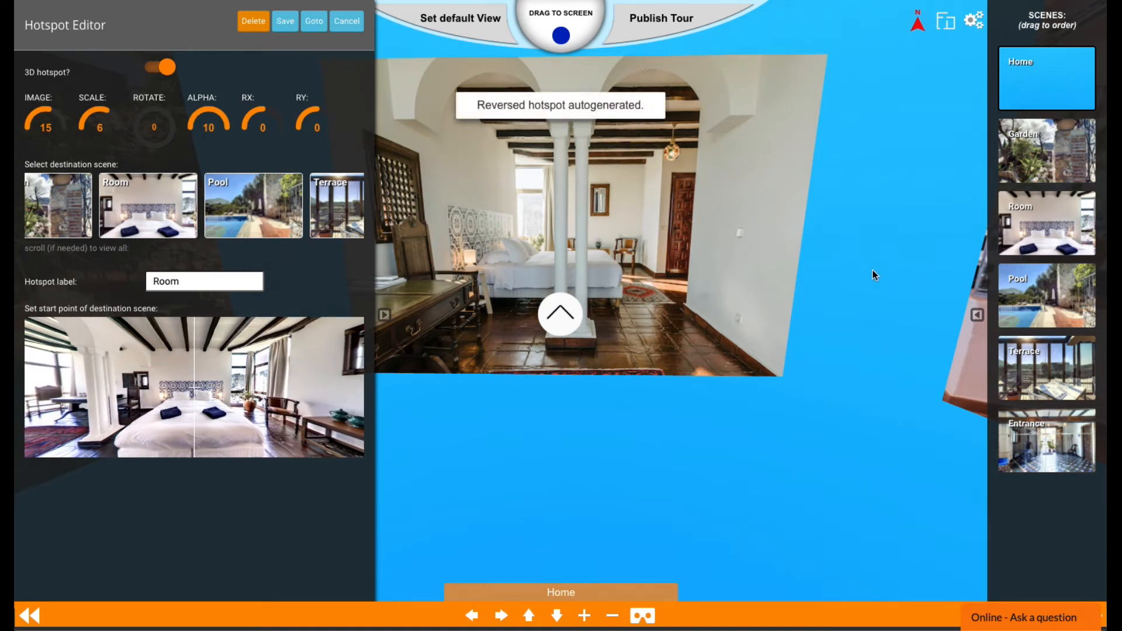
left_click(334, 27)
Even out the terrace picture's spacing between the bedroom picture and the entrance picture.
left_click_drag(827, 309, 360, 416)
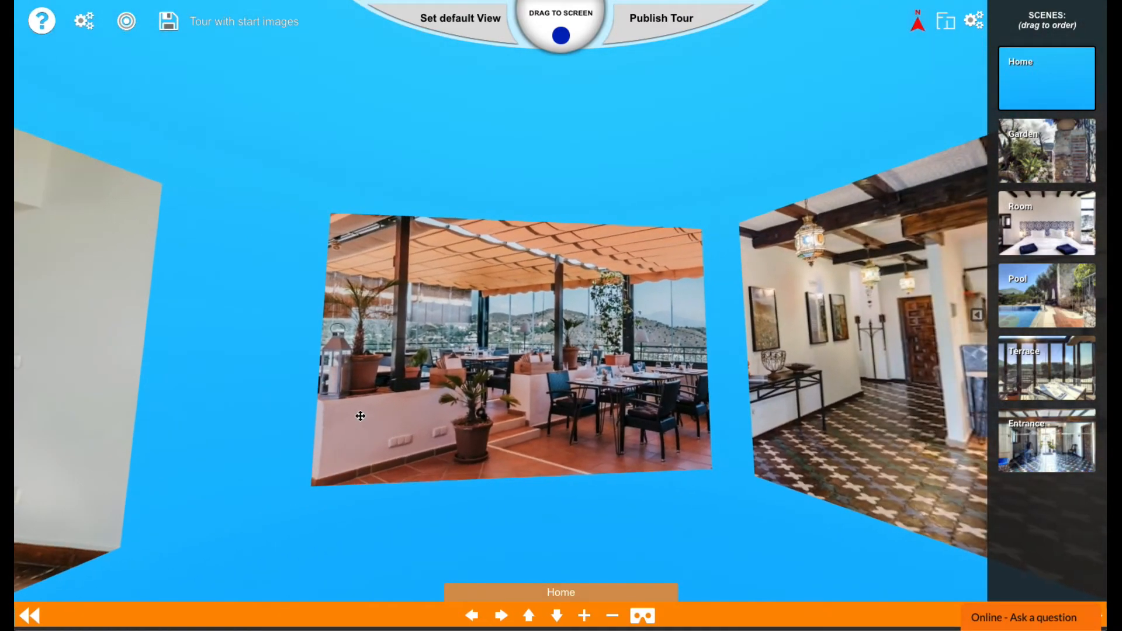
left_click_drag(569, 185, 647, 152)
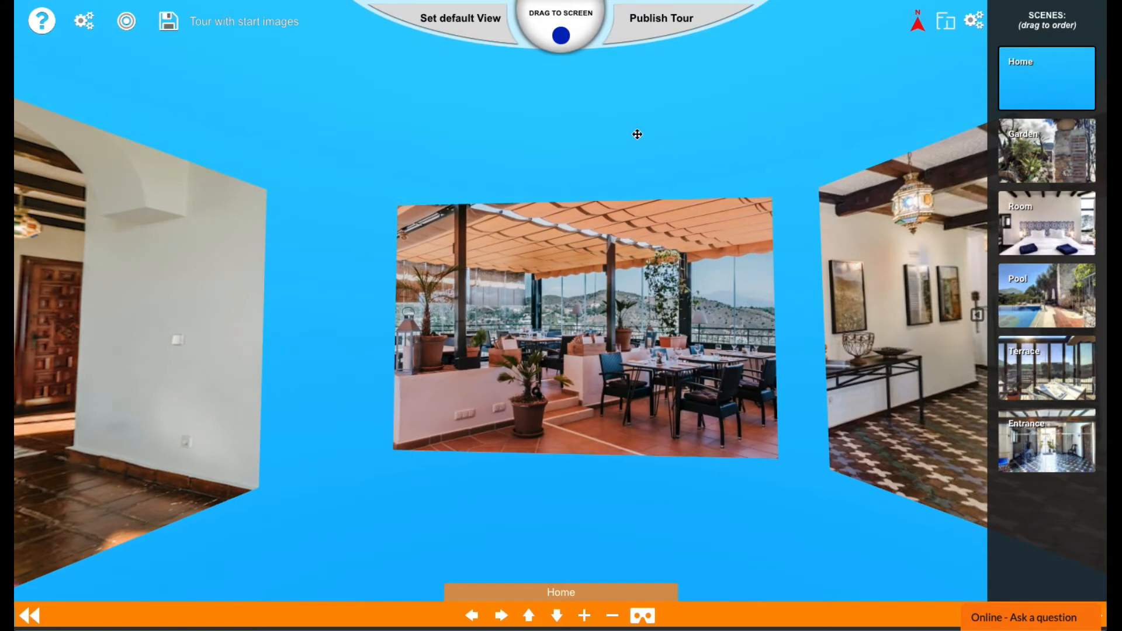
left_click_drag(638, 137, 605, 141)
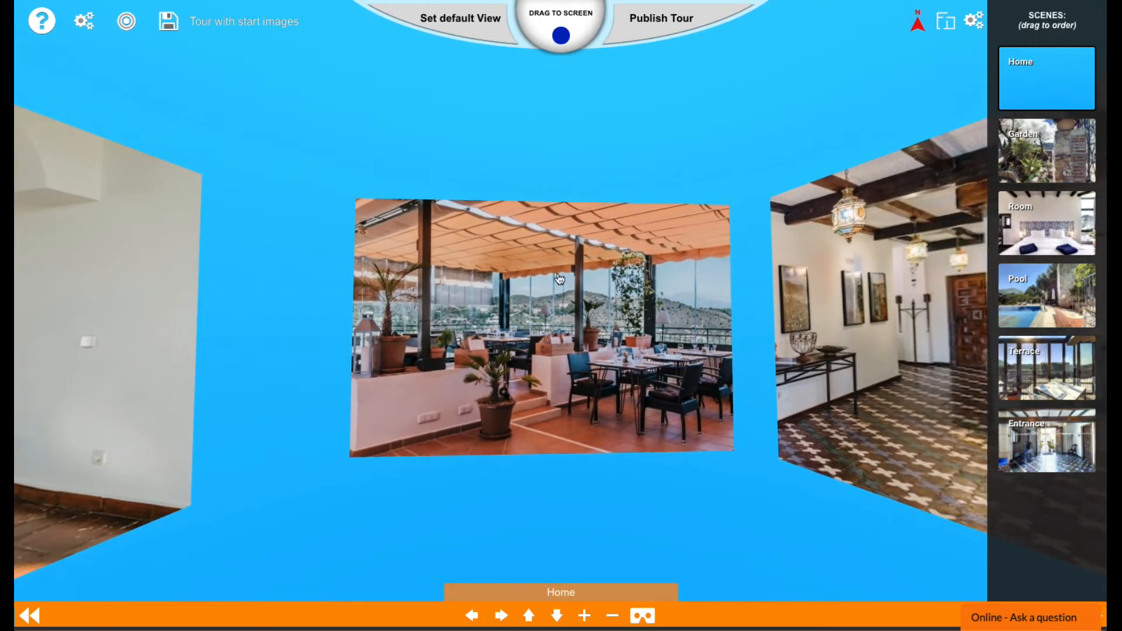
left_click_drag(560, 278, 542, 283)
left_click_drag(489, 171, 531, 152)
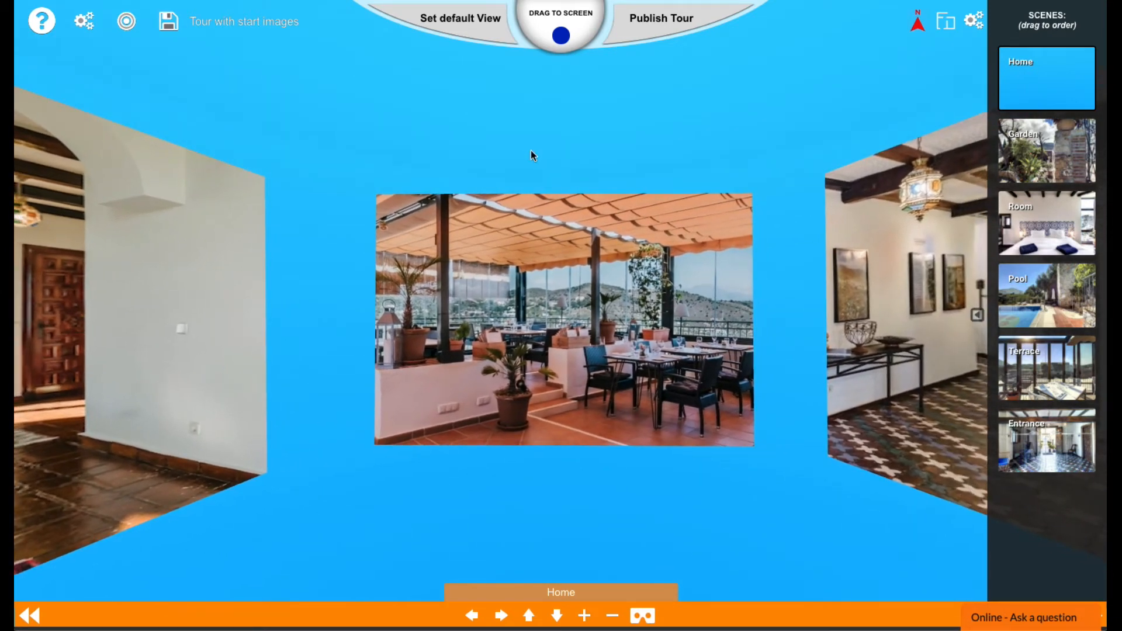
double_click(511, 309)
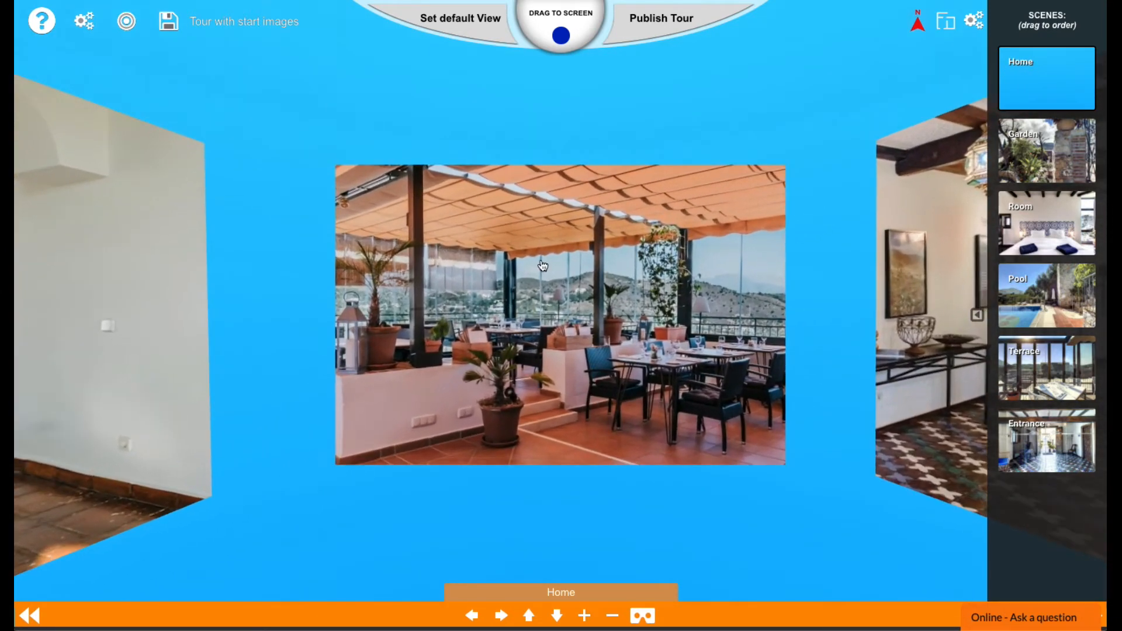
left_click(346, 24)
Add a scene-link arrow hotspot on the terrace picture, link it to the Terrace scene with an adjusted start view, and save it.
left_click_drag(561, 38, 545, 351)
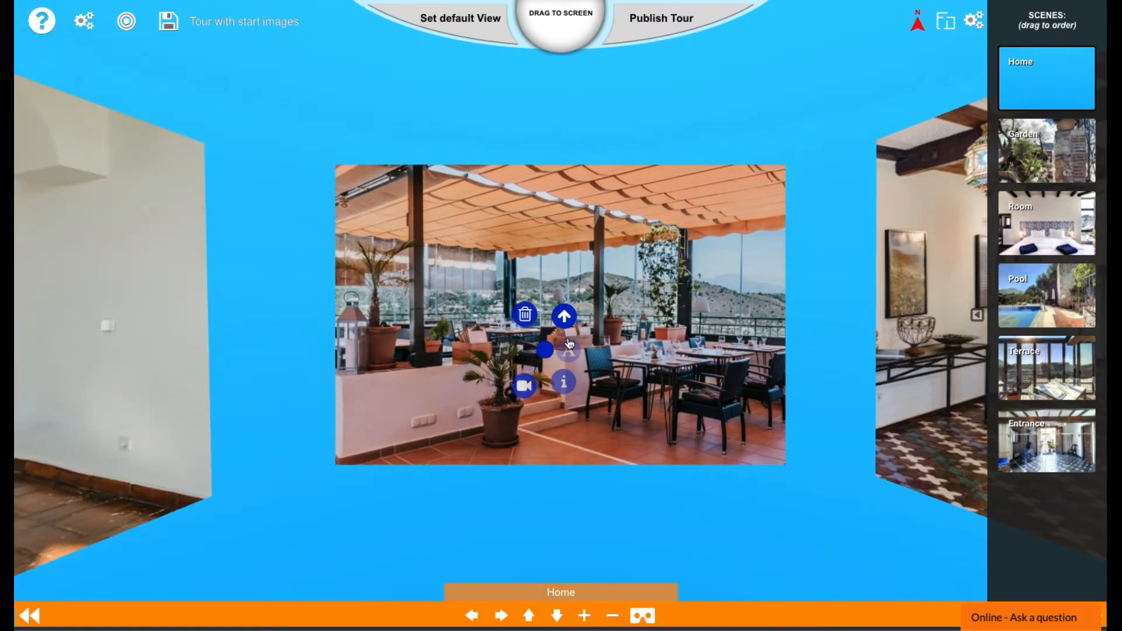
left_click(569, 316)
left_click(317, 218)
left_click_drag(278, 403, 230, 375)
left_click(286, 21)
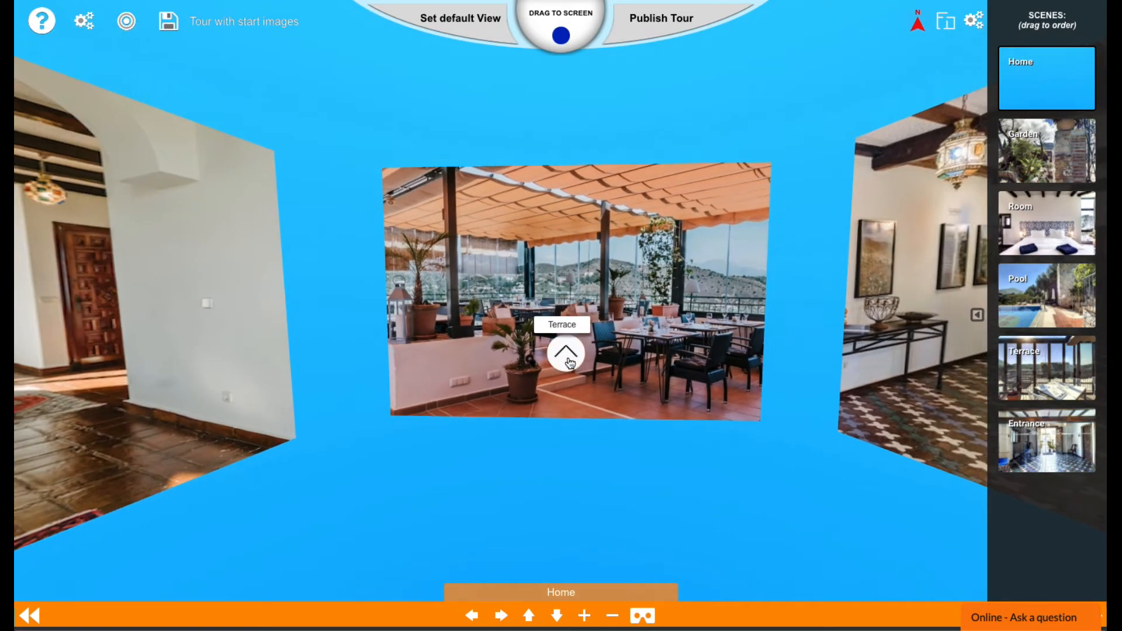
Add a scene-link arrow hotspot on the lower part of the reception picture, link it to the Entrance scene and save it.
left_click_drag(812, 456, 433, 468)
left_click_drag(561, 36, 609, 436)
left_click(548, 257)
scroll(262, 207, "down", 3)
left_click(298, 221)
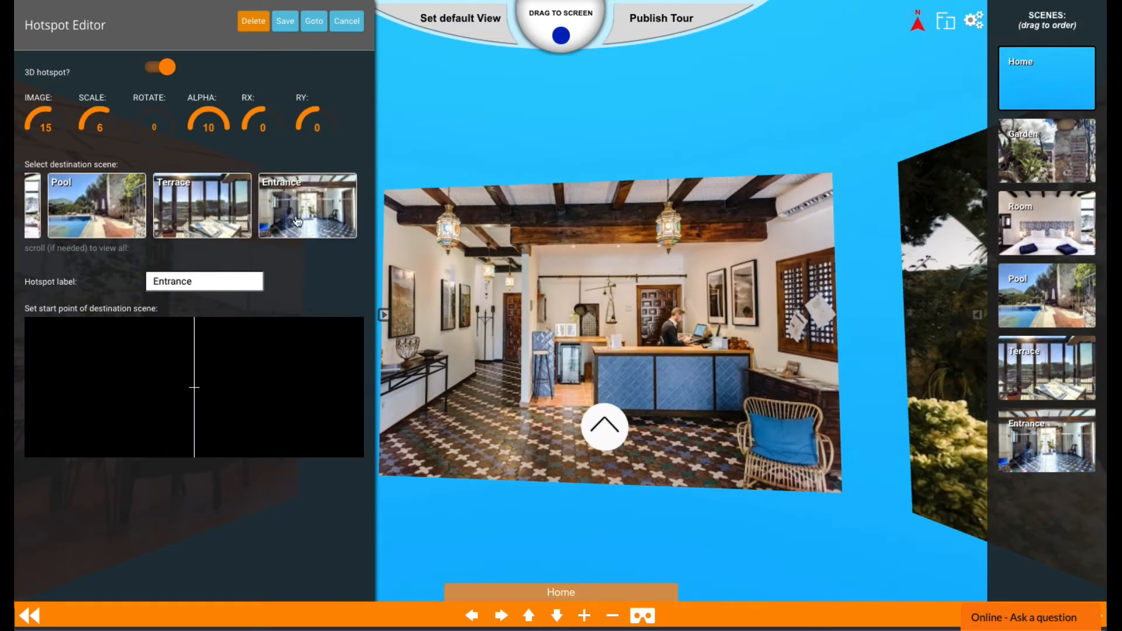
left_click(285, 21)
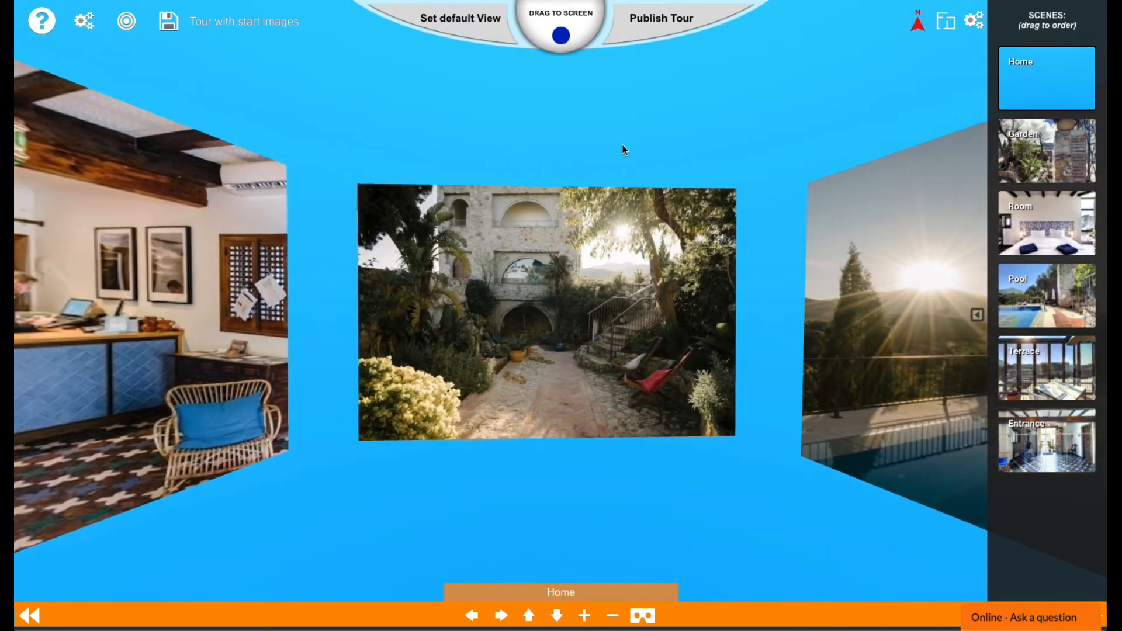
Add a scene-link arrow hotspot on the lower middle of the garden picture, link it to the Garden scene and save it.
left_click_drag(561, 36, 565, 450)
left_click(565, 251)
scroll(151, 191, "up", 3)
left_click(153, 193)
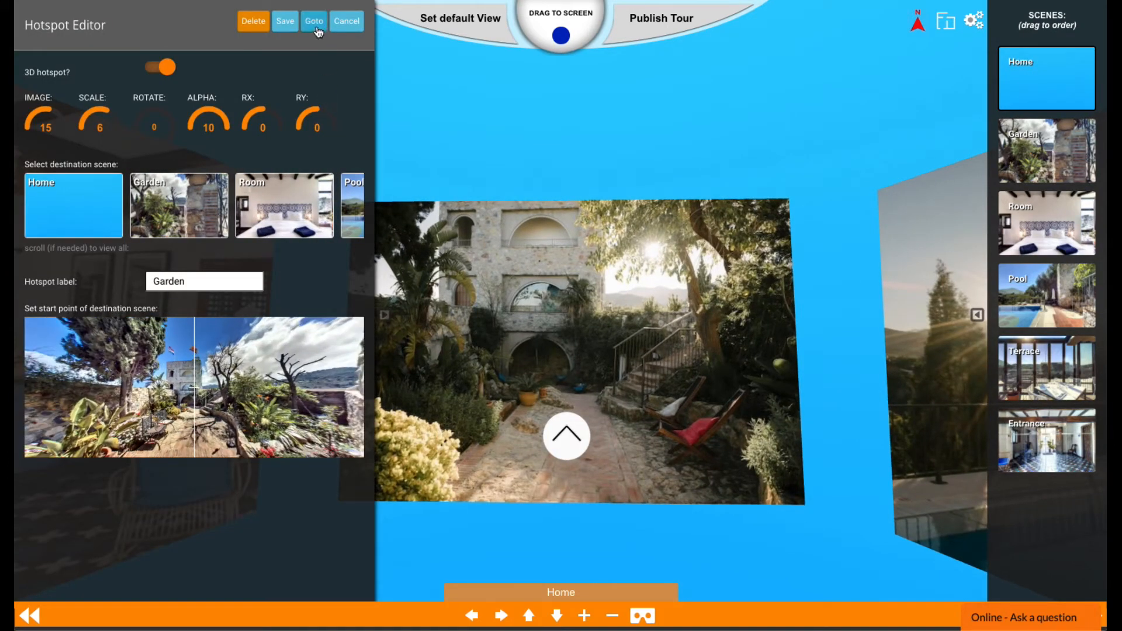
left_click(286, 21)
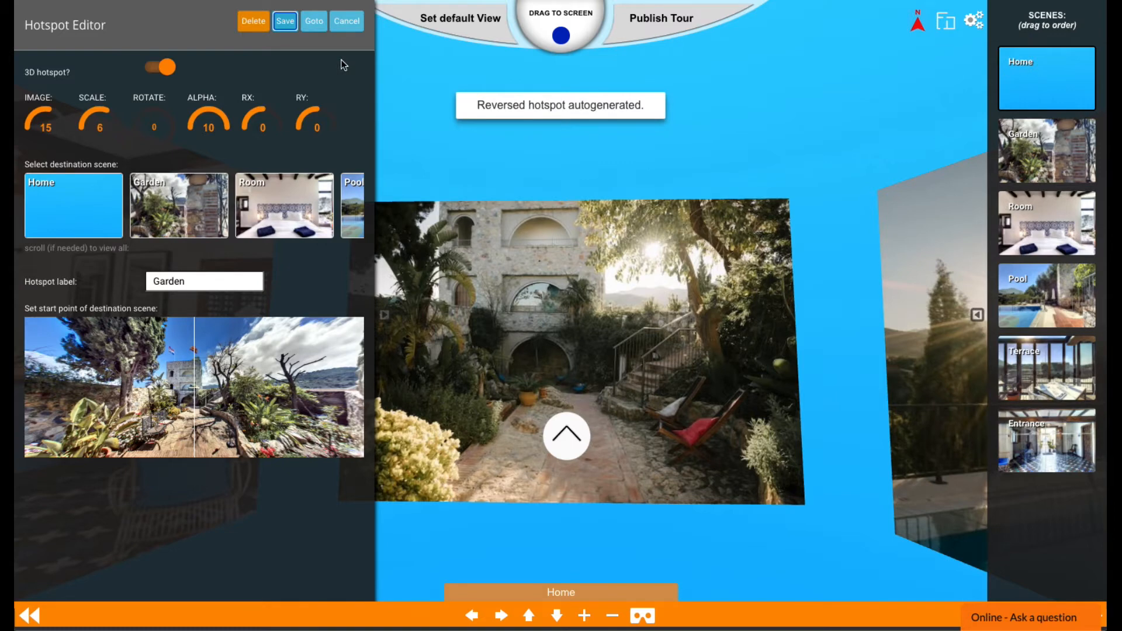
left_click(346, 22)
Add a text hotspot above the garden picture reading "Visit our botanical garden!".
left_click_drag(572, 164, 559, 130)
left_click_drag(558, 38, 555, 107)
left_click(602, 114)
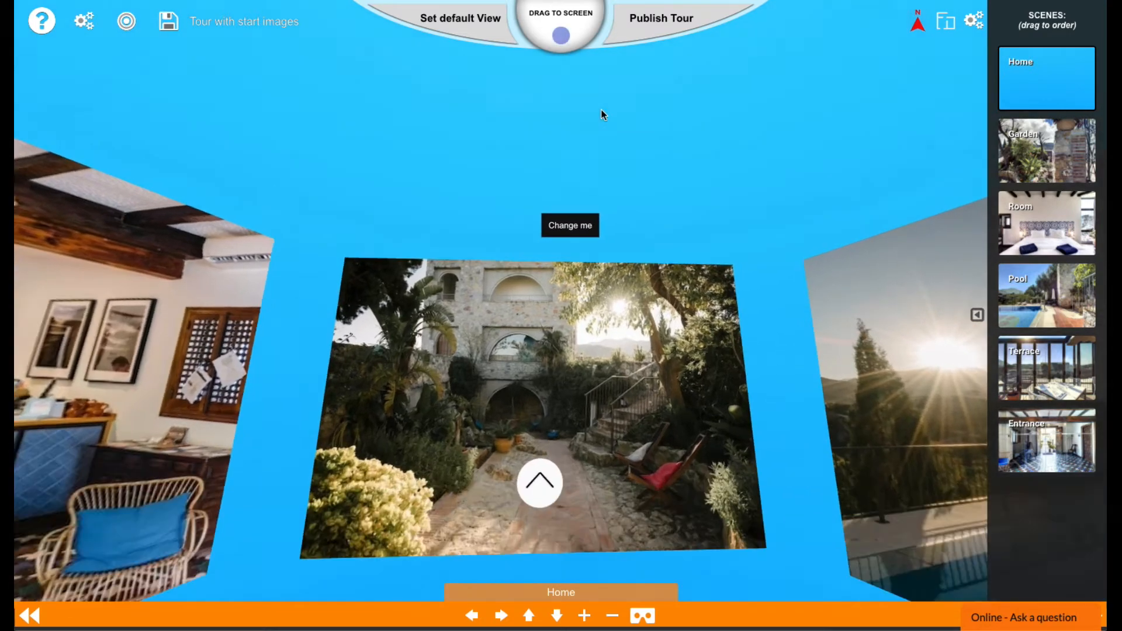
key("ctrl+a")
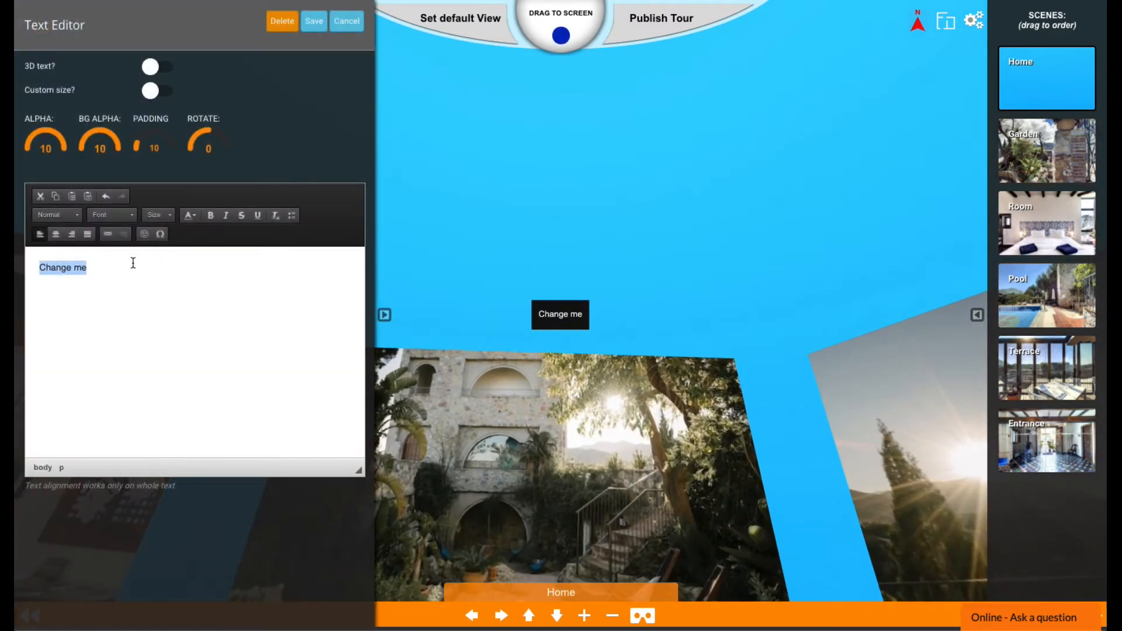
type("Visit our botanical garden!")
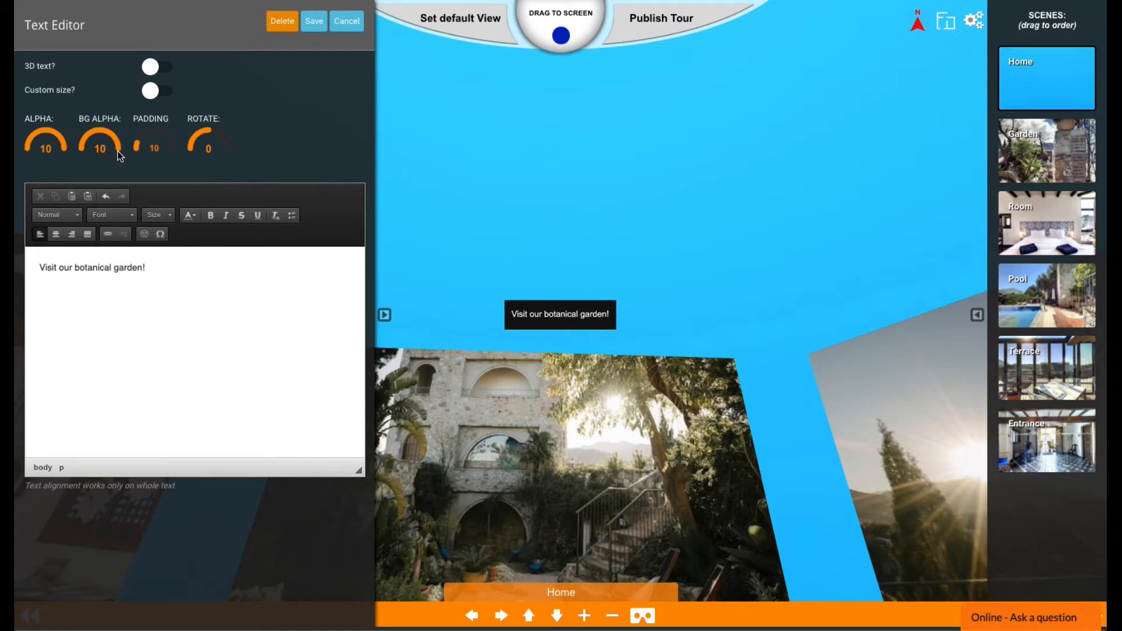
Make the garden text 3D with a background alpha of 0 and place it just above the middle of the garden picture.
left_click_drag(121, 154, 66, 149)
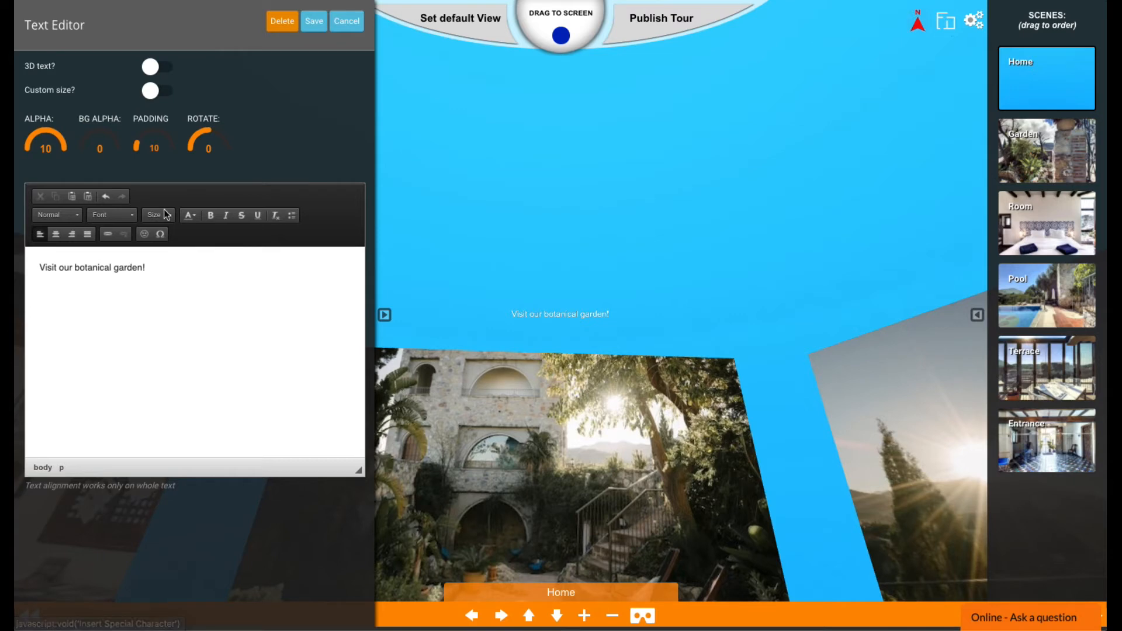
left_click(155, 72)
left_click_drag(469, 175, 597, 38)
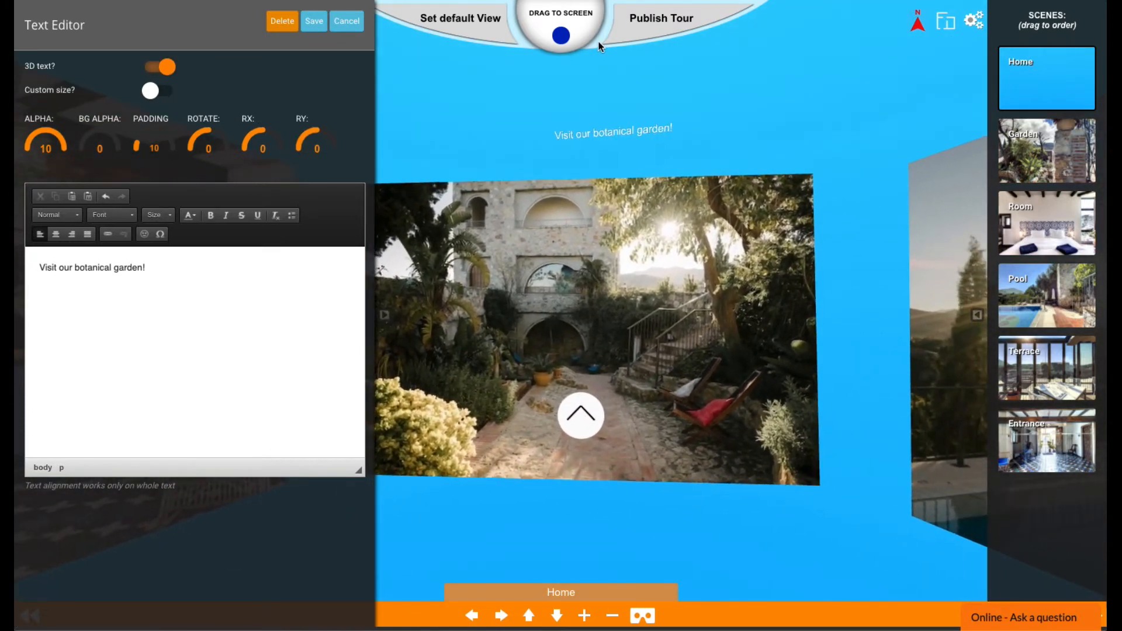
left_click_drag(644, 133, 599, 160)
mouse_move(571, 117)
left_mouse_down()
mouse_move(591, 115)
mouse_move(521, 112)
mouse_move(560, 119)
left_mouse_up()
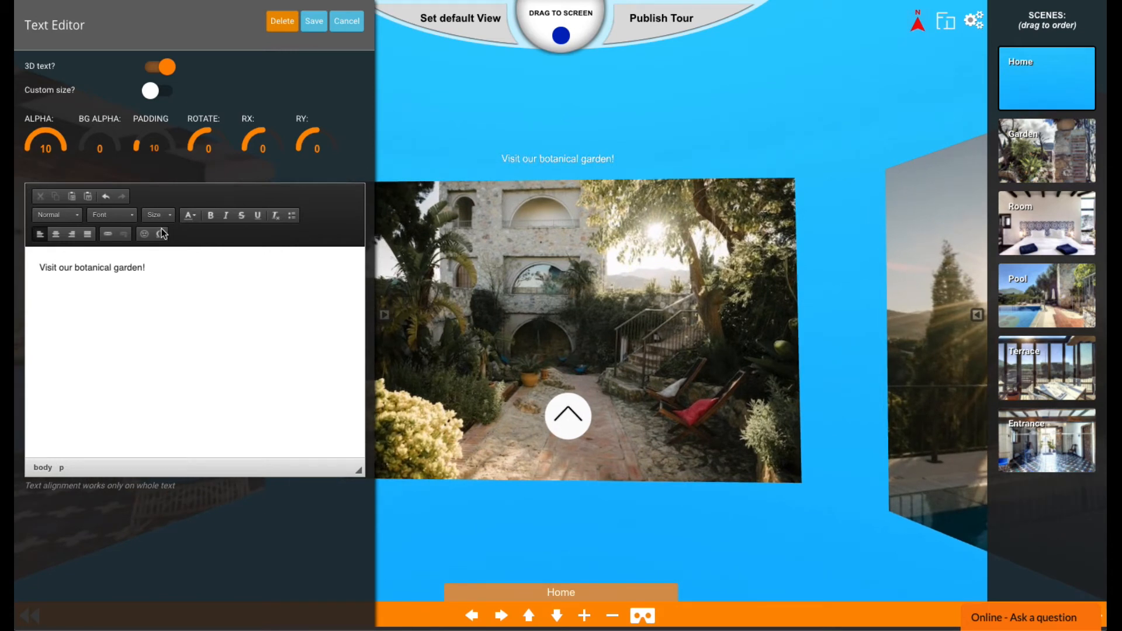
Format the whole garden text in Comic Sans MS at size 24.
left_click_drag(146, 268, 18, 263)
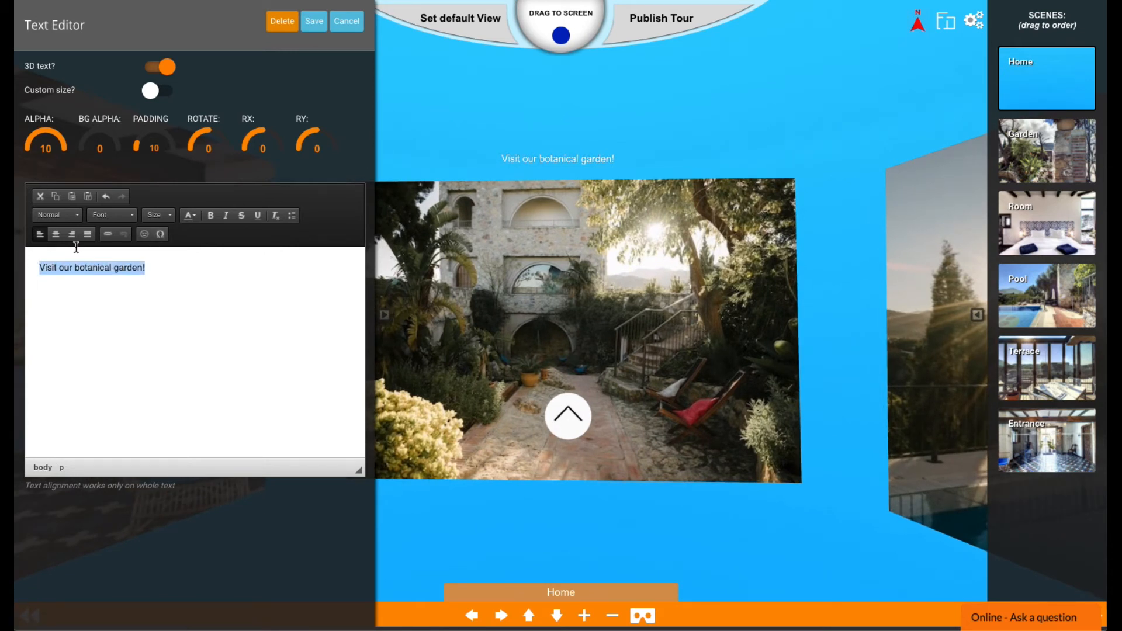
left_click(154, 216)
scroll(212, 391, "down", 3)
scroll(212, 391, "down", 1)
left_click(210, 389)
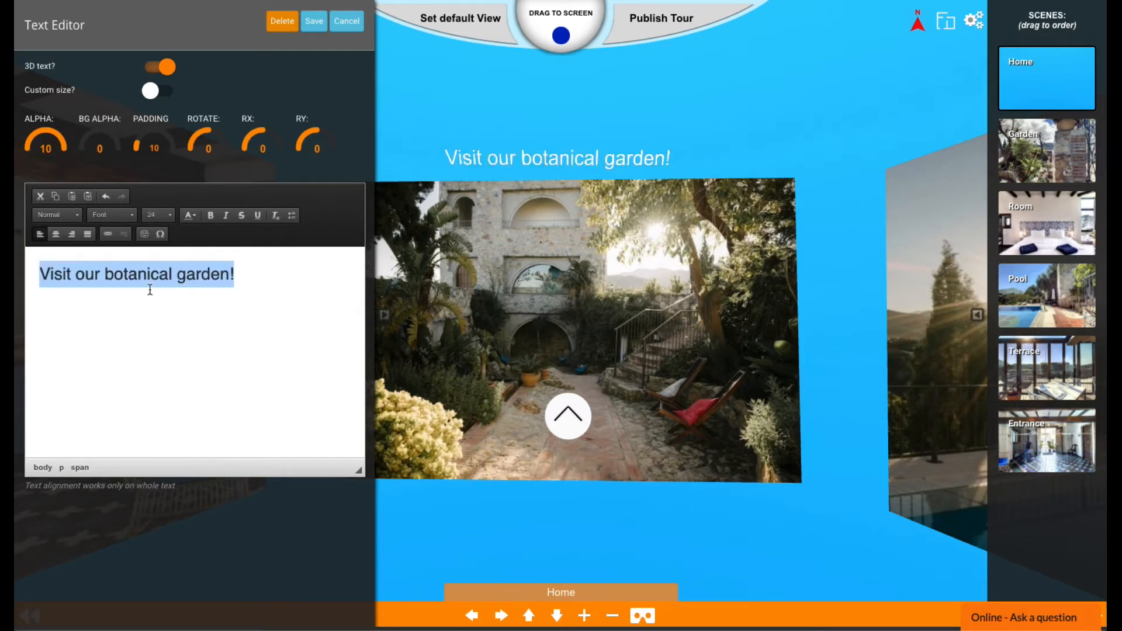
left_click(124, 217)
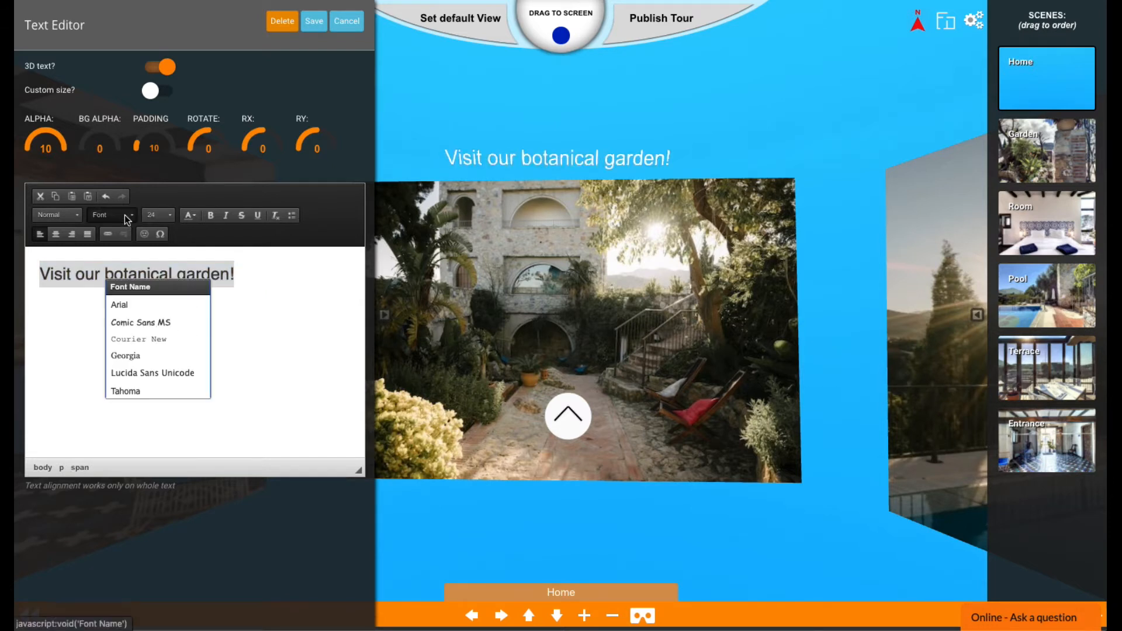
left_click(175, 328)
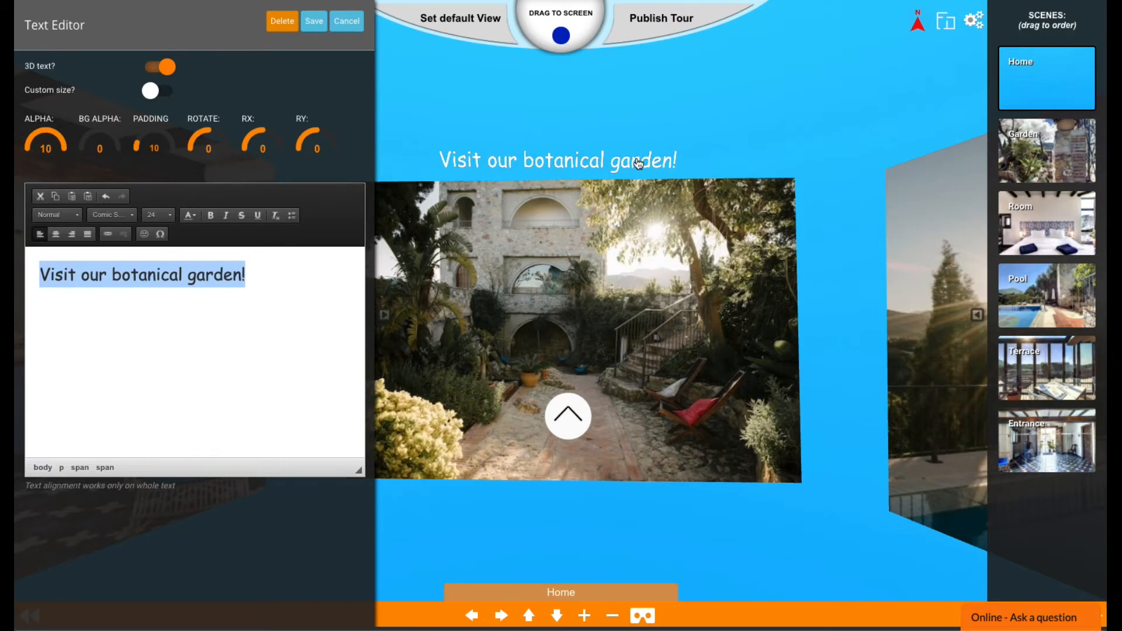
Move the garden text to just below the garden picture, centred under the arrow hotspot.
left_click_drag(644, 169, 636, 166)
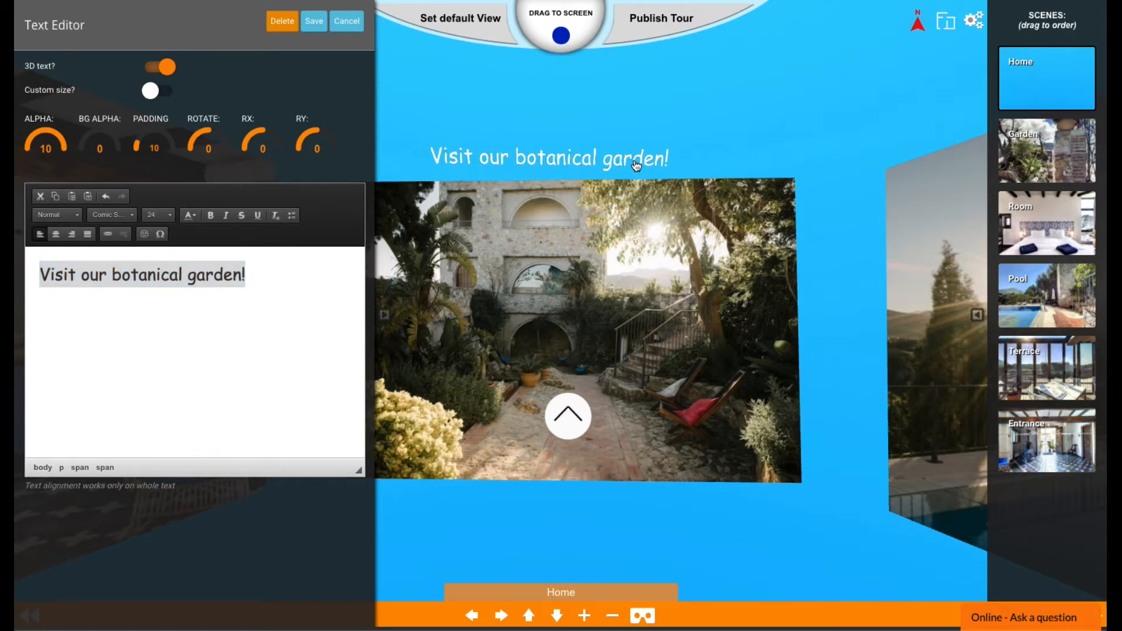
left_click_drag(603, 126, 581, 100)
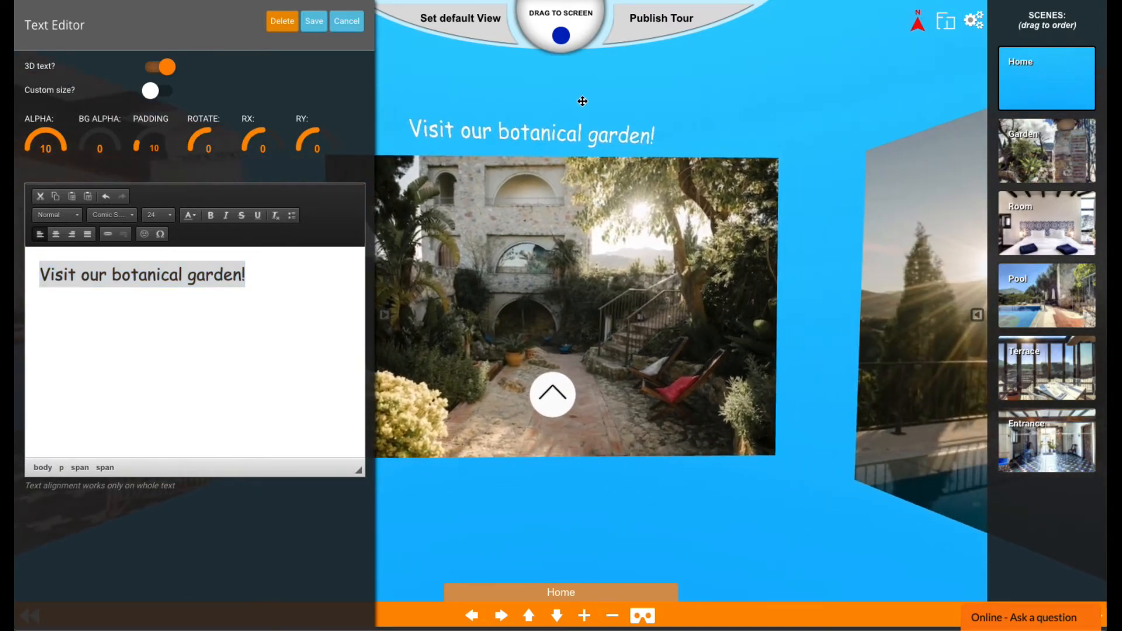
left_click_drag(565, 139, 572, 482)
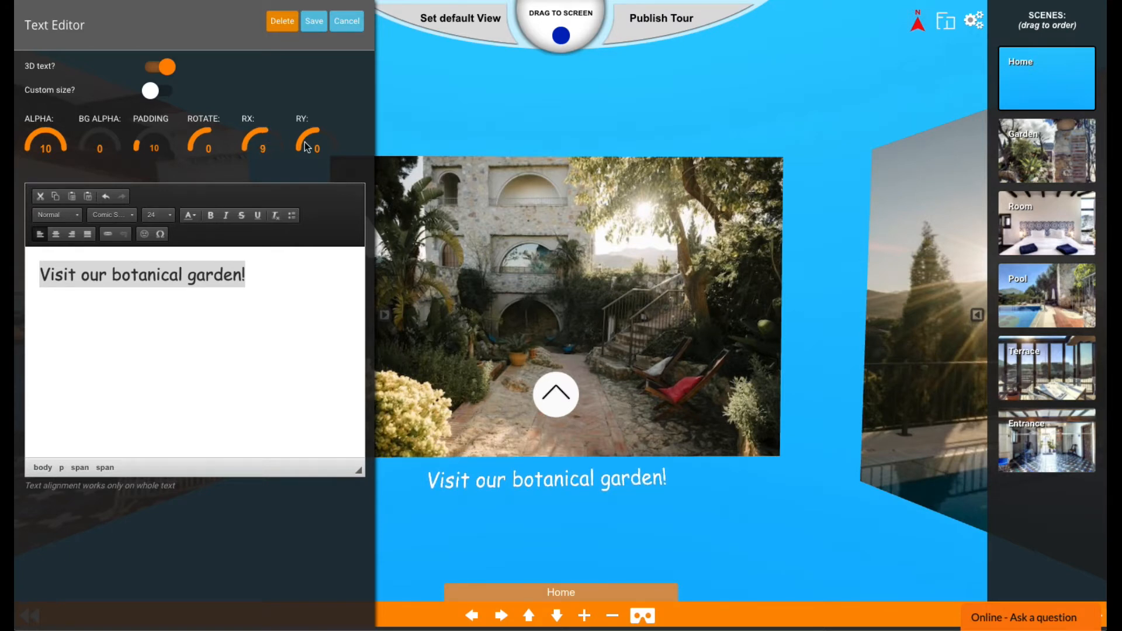
Tilt the garden text with RX 9 and RY 4 and colour it red.
left_click_drag(319, 134, 318, 131)
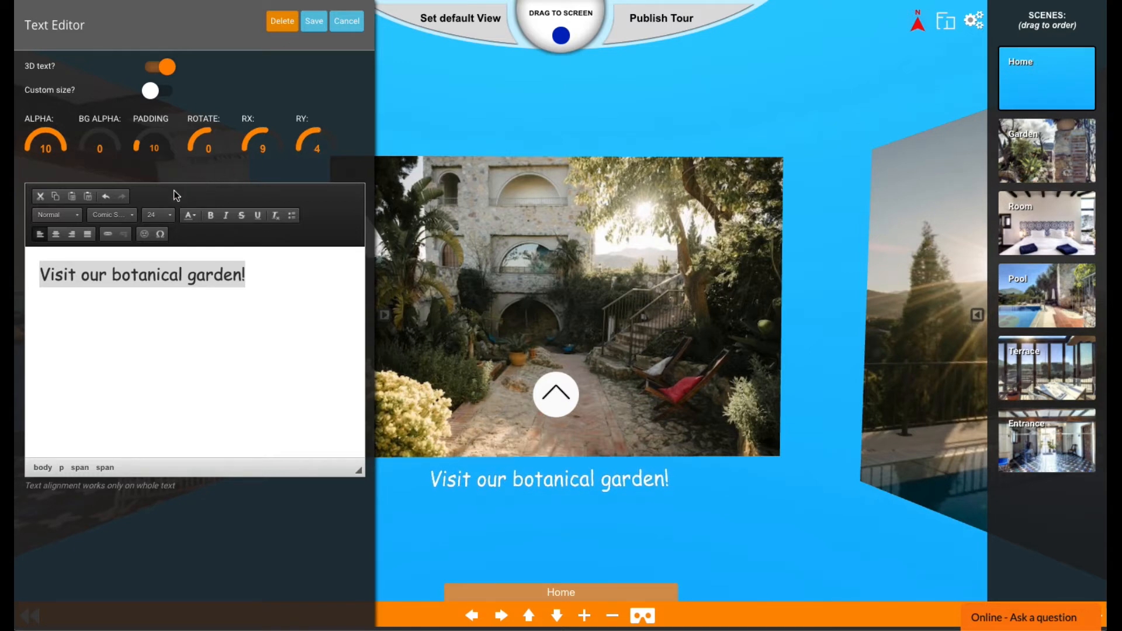
left_click(193, 216)
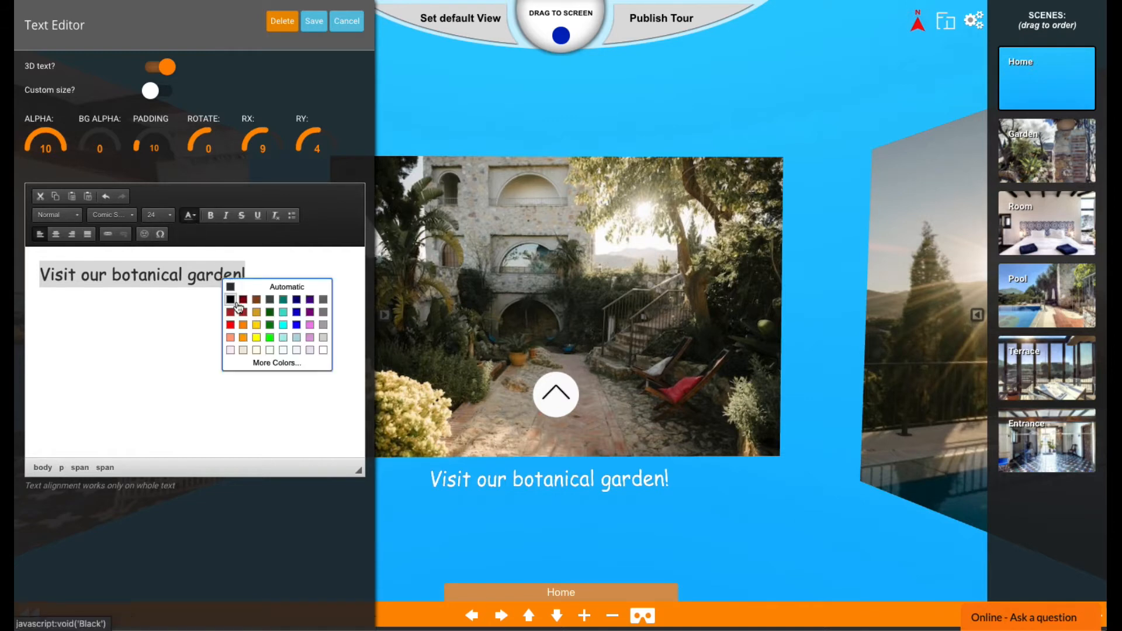
left_click(230, 325)
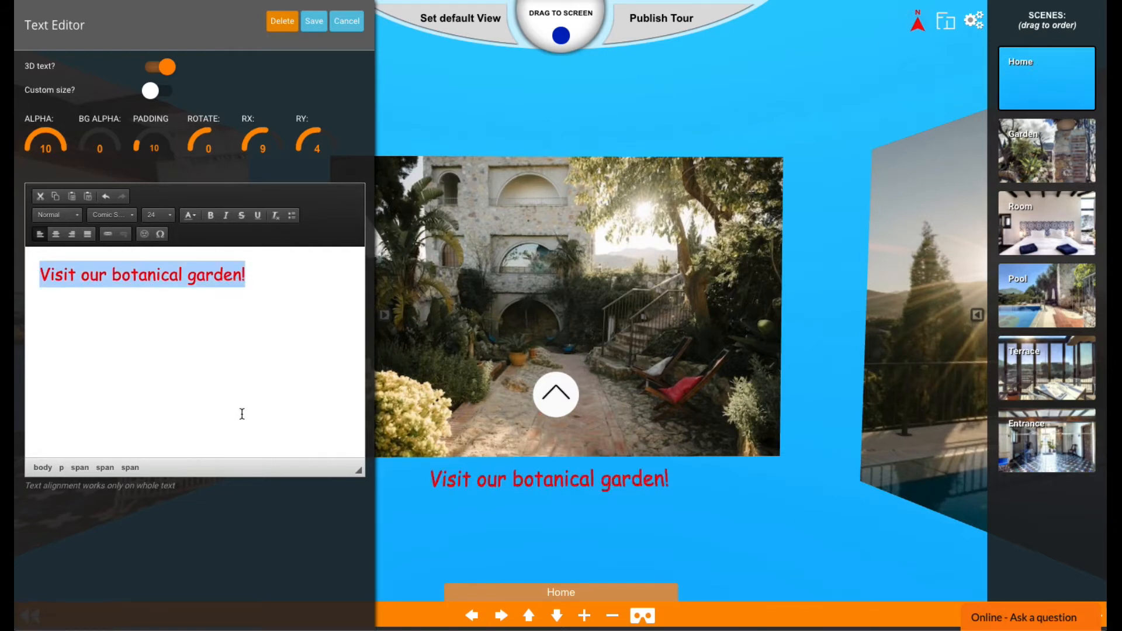
Make the whole garden text bold and copy the formatted text for reuse in the other captions.
left_click(212, 216)
left_click(258, 359)
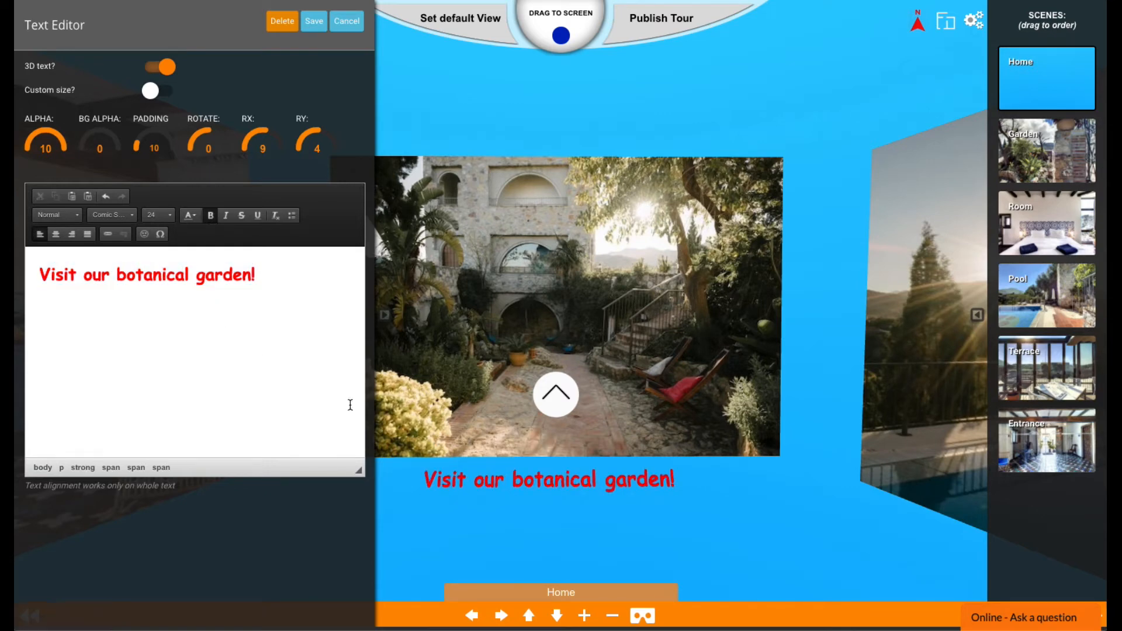
left_click_drag(794, 520, 372, 504)
left_click_drag(256, 275, 47, 272)
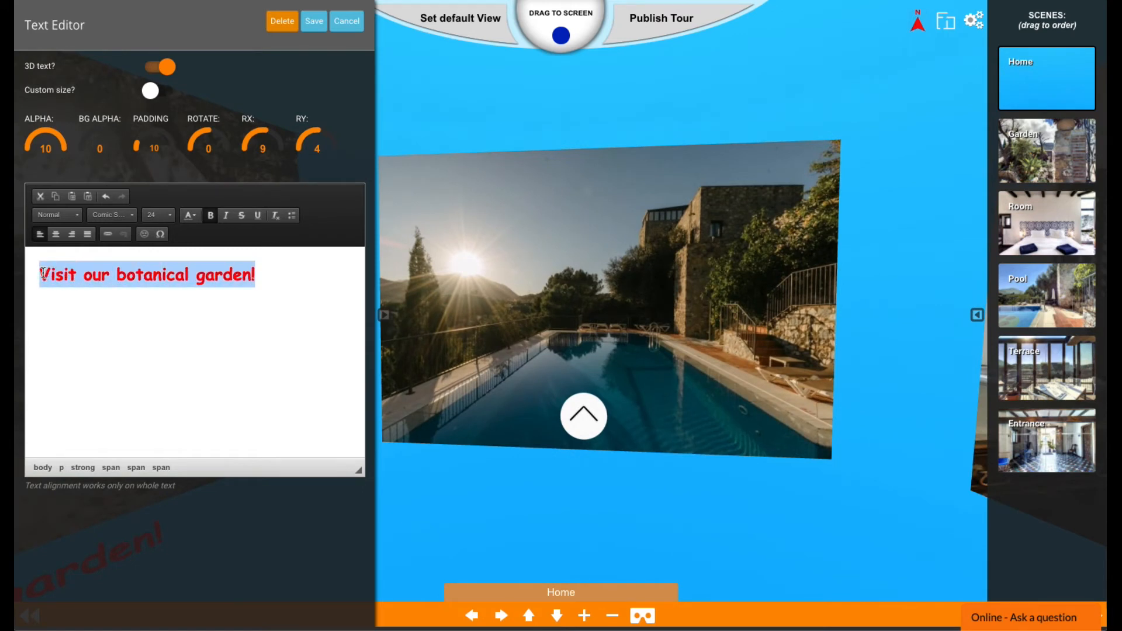
right_click(191, 275)
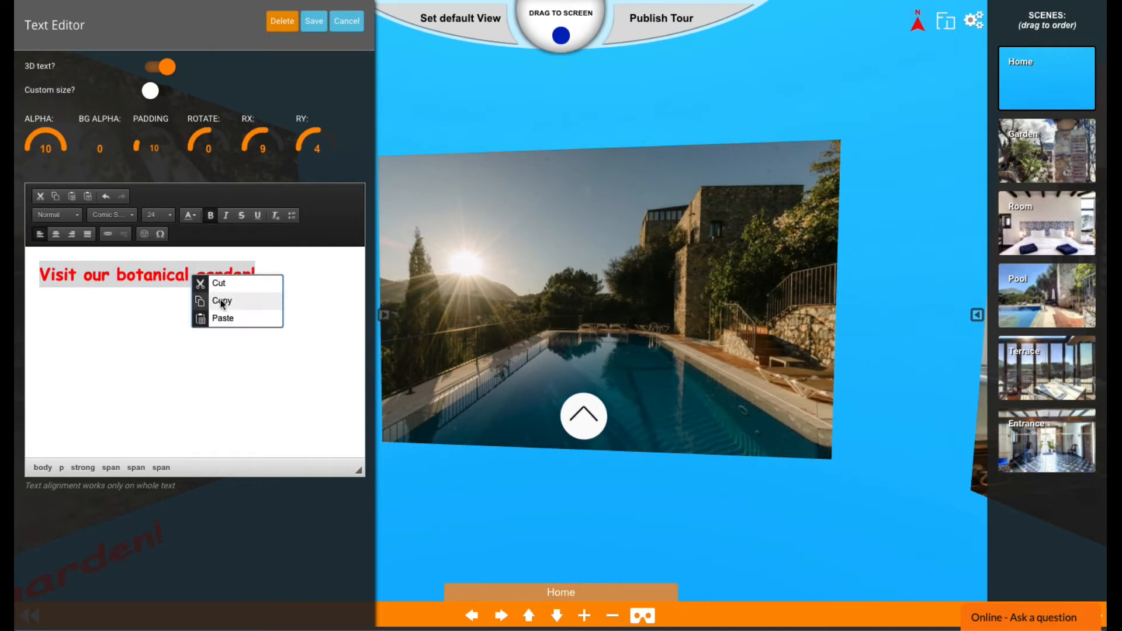
left_click(221, 300)
left_click(582, 492)
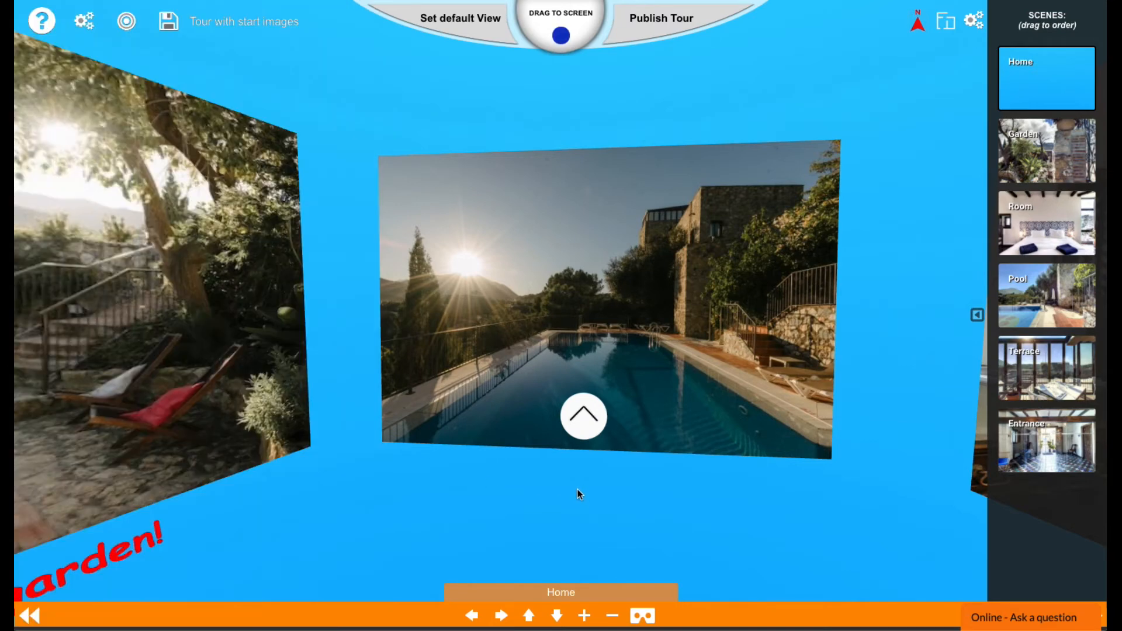
Add a text just below the pool picture containing the copied garden text, with a background alpha of 0.
left_click_drag(716, 102, 646, 103)
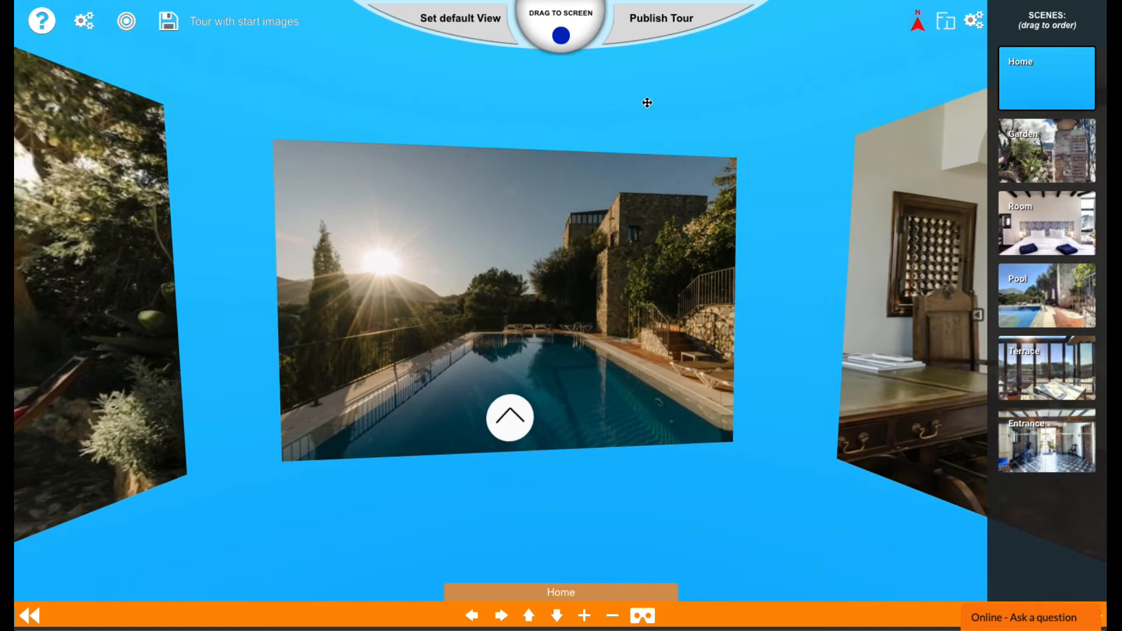
left_click_drag(598, 64, 659, 83)
left_click_drag(561, 41, 569, 367)
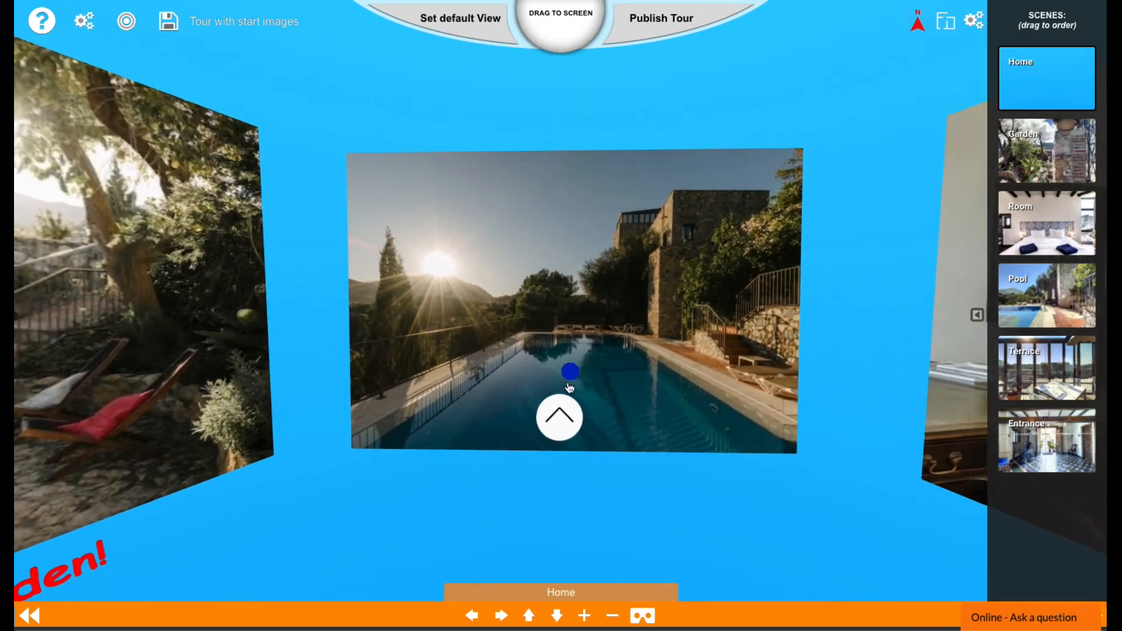
left_click(557, 483)
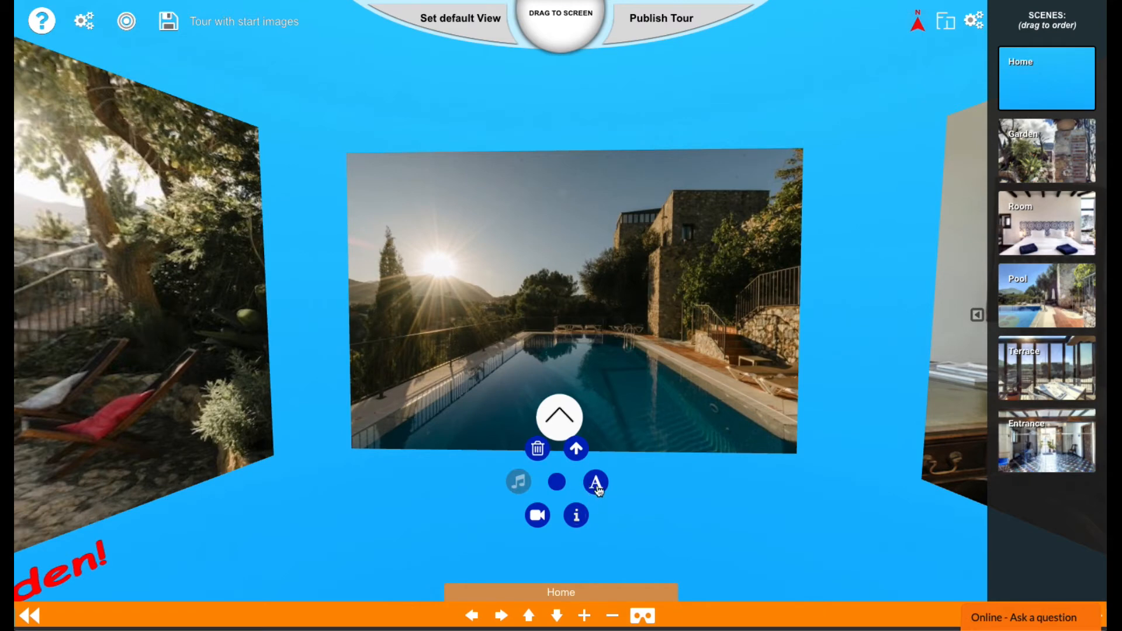
left_click(597, 488)
triple_click(179, 287)
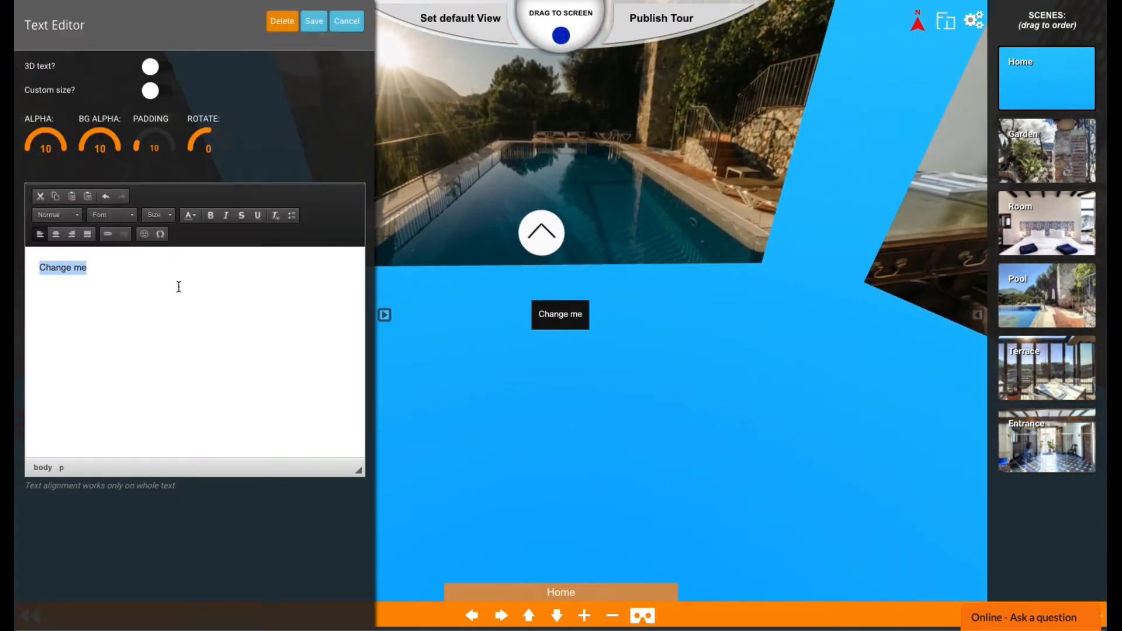
key("ctrl+v")
left_click_drag(117, 148, 62, 161)
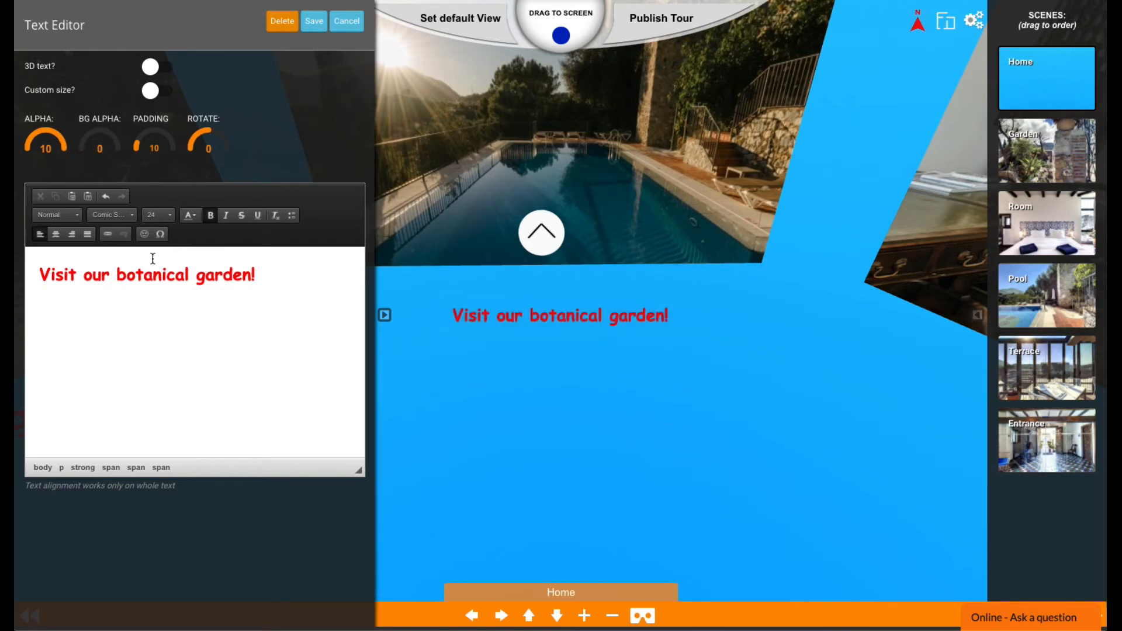
Replace the wording of the pool text with "Take a dip in our heated pool!".
left_click_drag(253, 275, 52, 278)
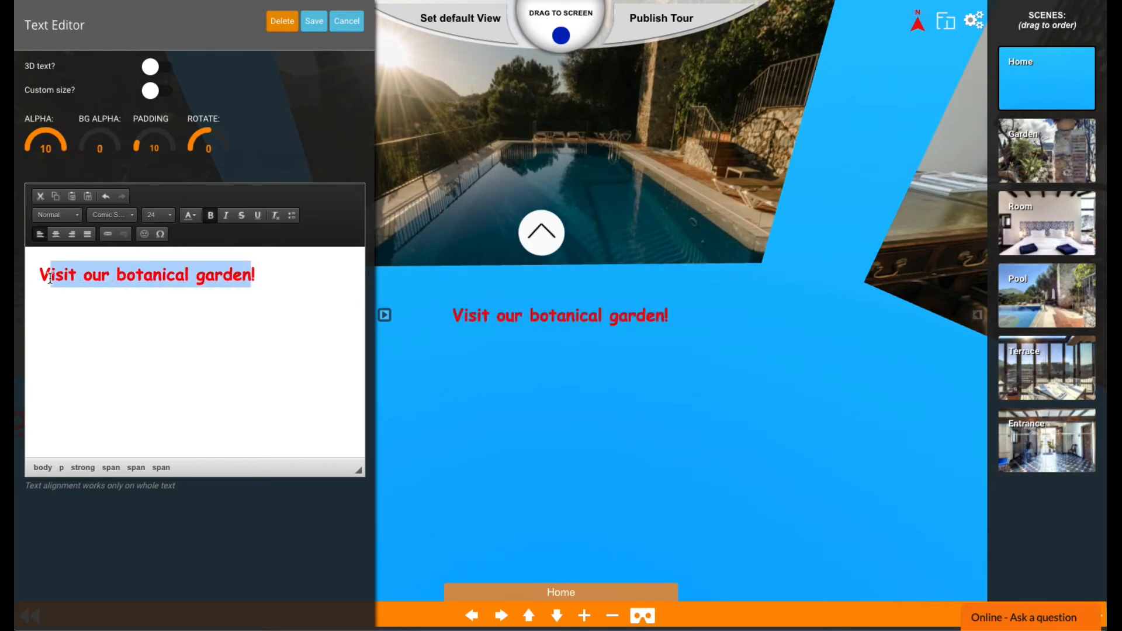
type("Take a dip in our heated pool!")
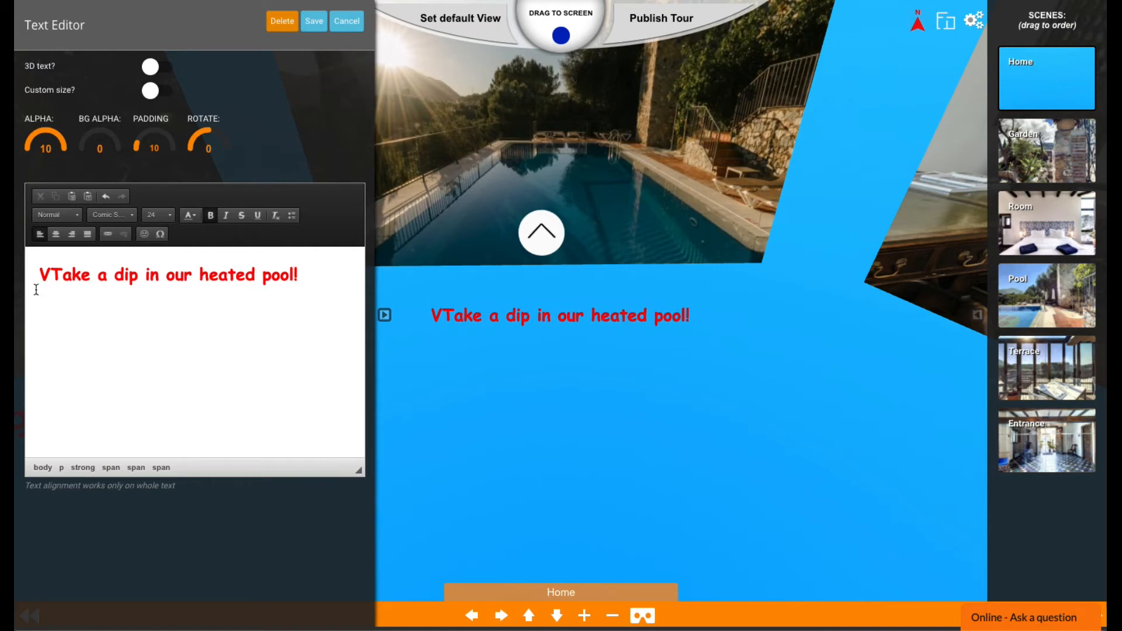
key("BackSpace")
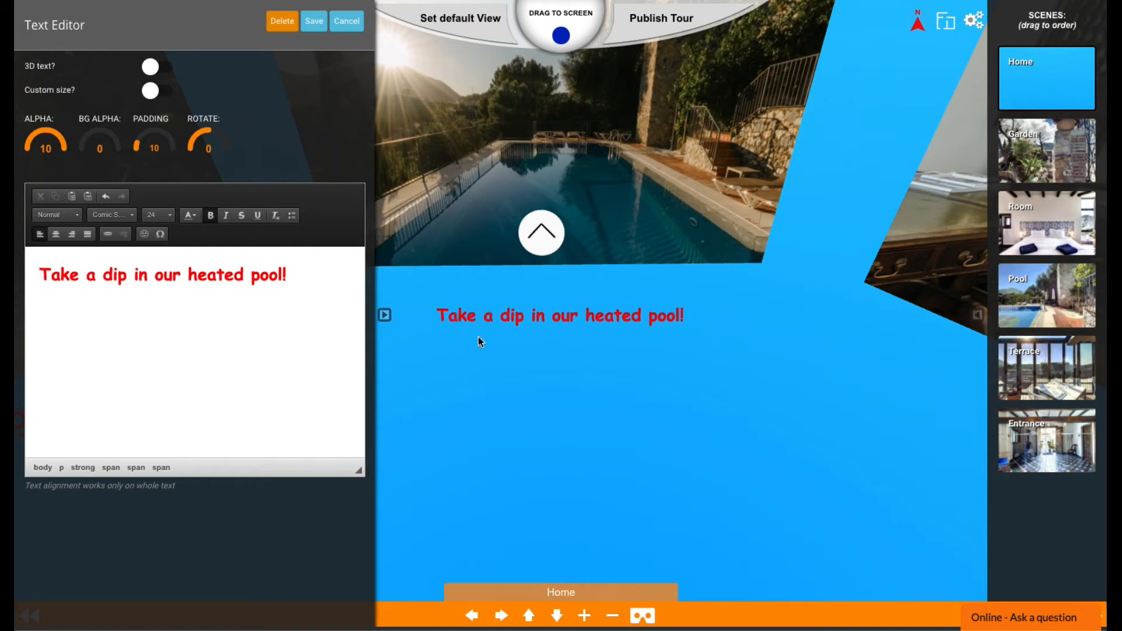
Move the pool text to just below the pool picture, make it 3D and save it.
left_click_drag(545, 316, 553, 492)
left_click_drag(802, 494, 805, 466)
left_click(165, 69)
left_click_drag(692, 472, 661, 462)
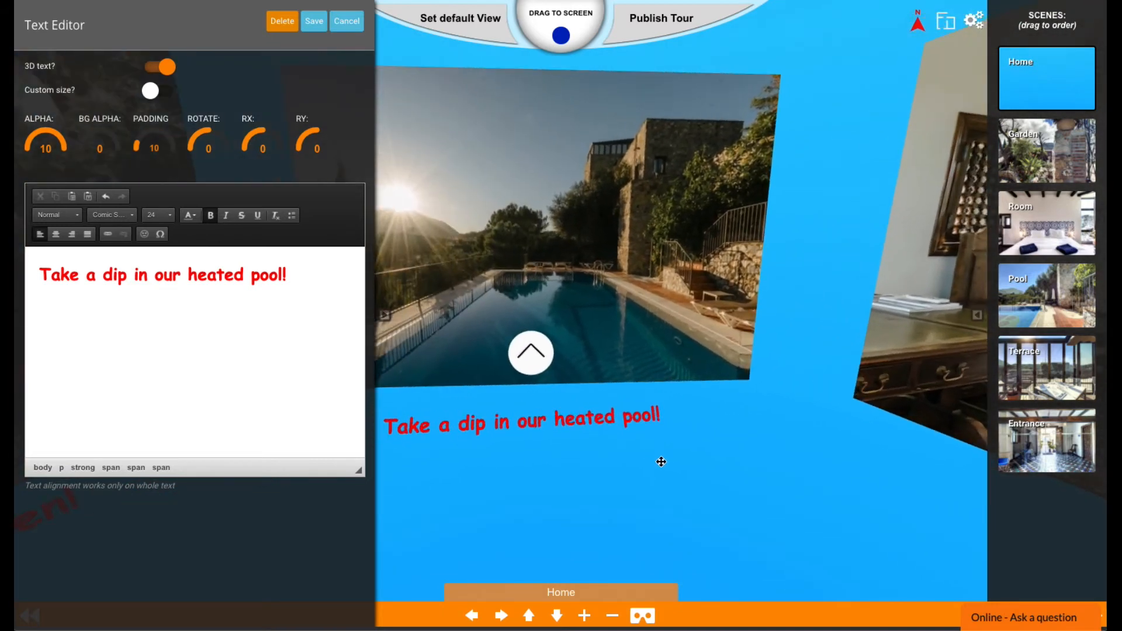
left_click(320, 22)
Add a text below the bedroom picture, filled with the copied garden text.
left_click_drag(754, 485, 408, 523)
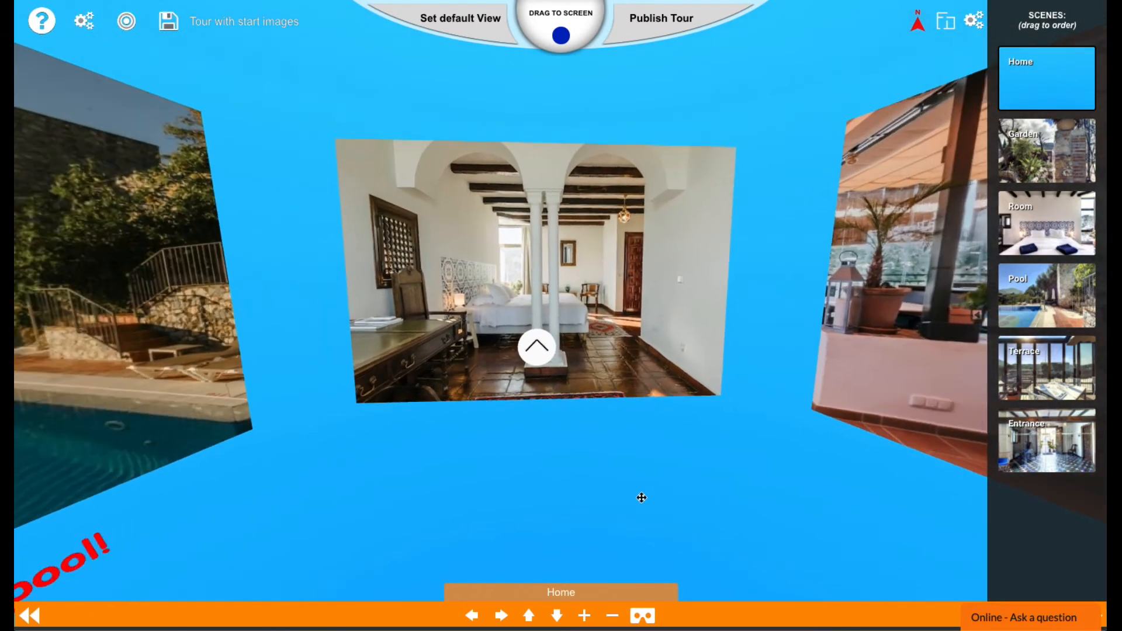
left_click_drag(561, 35, 525, 446)
left_click(546, 406)
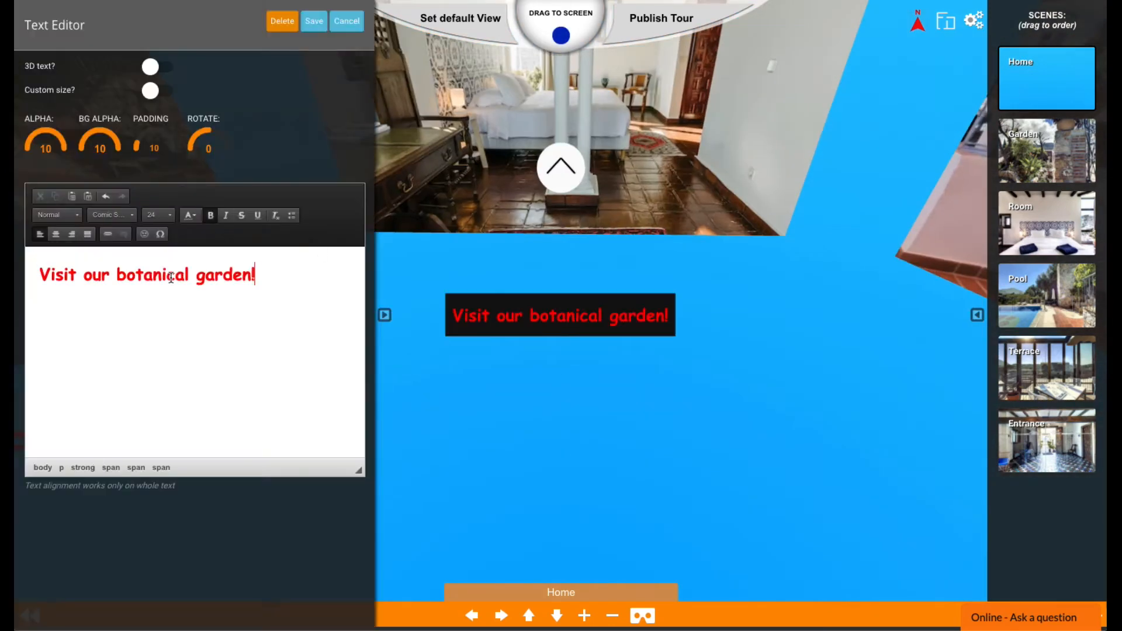
Replace the wording of the bedroom text with "Come to rest in our comfy beds!".
left_click_drag(251, 276, 51, 275)
type("Come to rest in our co")
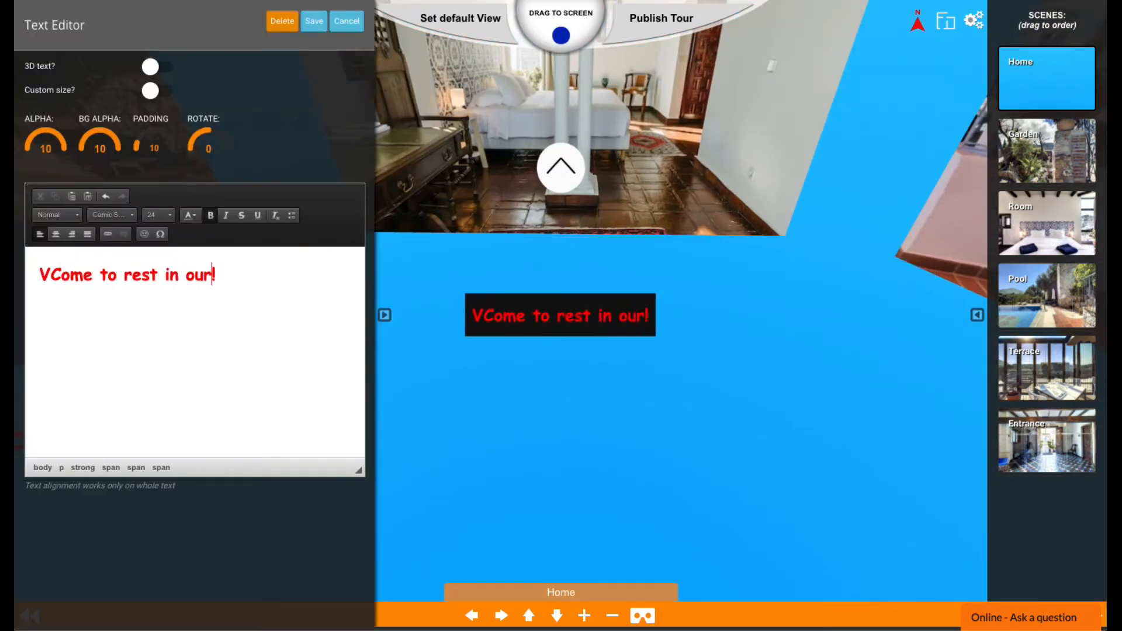
type("mfy bedrooms")
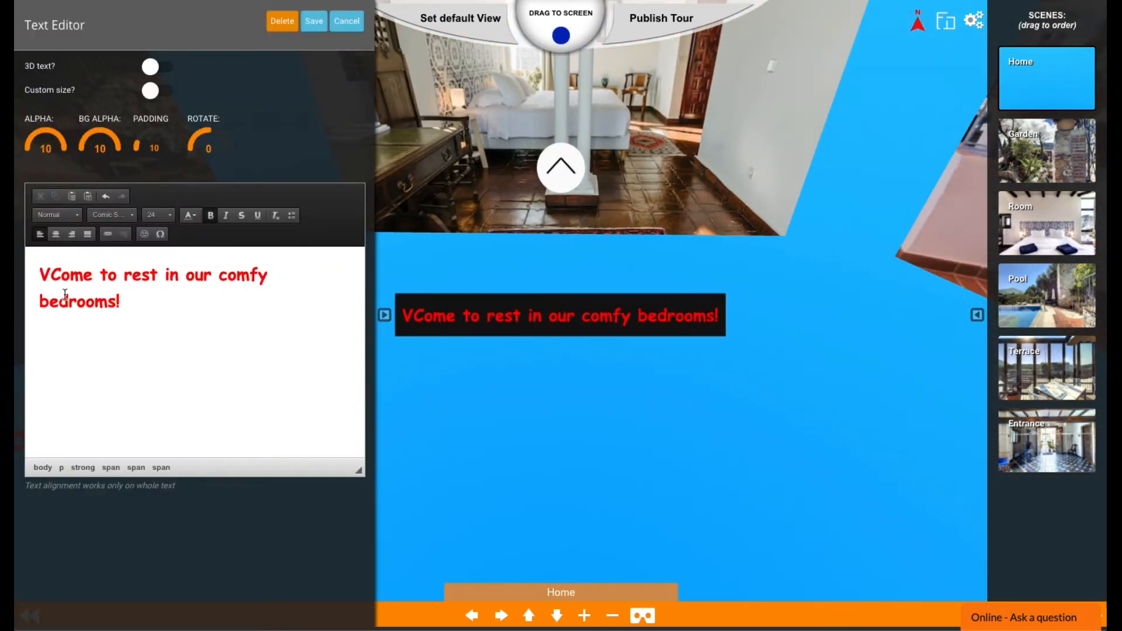
key("BackSpace")
key("BackSpace")
key("BackSpace")
key("BackSpace")
key("BackSpace")
type("s")
left_click(52, 275)
key("BackSpace")
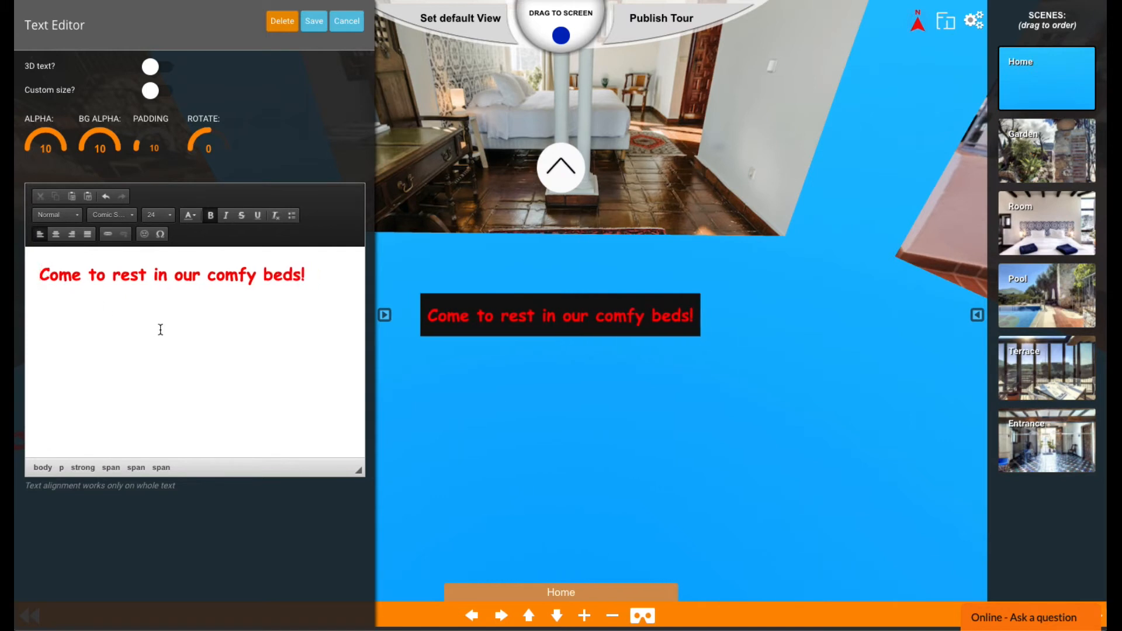
Set the bedroom text's background alpha to 0 and move it to just below the bedroom picture, centred under the arrow hotspot.
left_click(539, 302)
left_click_drag(118, 147, 71, 144)
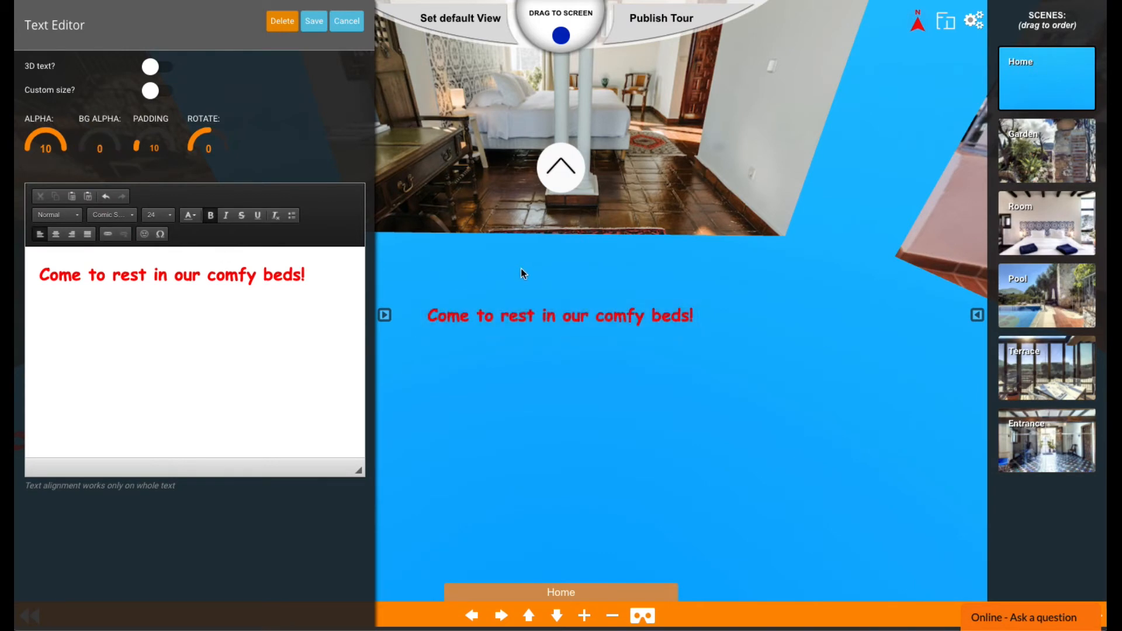
left_click_drag(529, 260, 535, 315)
left_click_drag(750, 329, 726, 501)
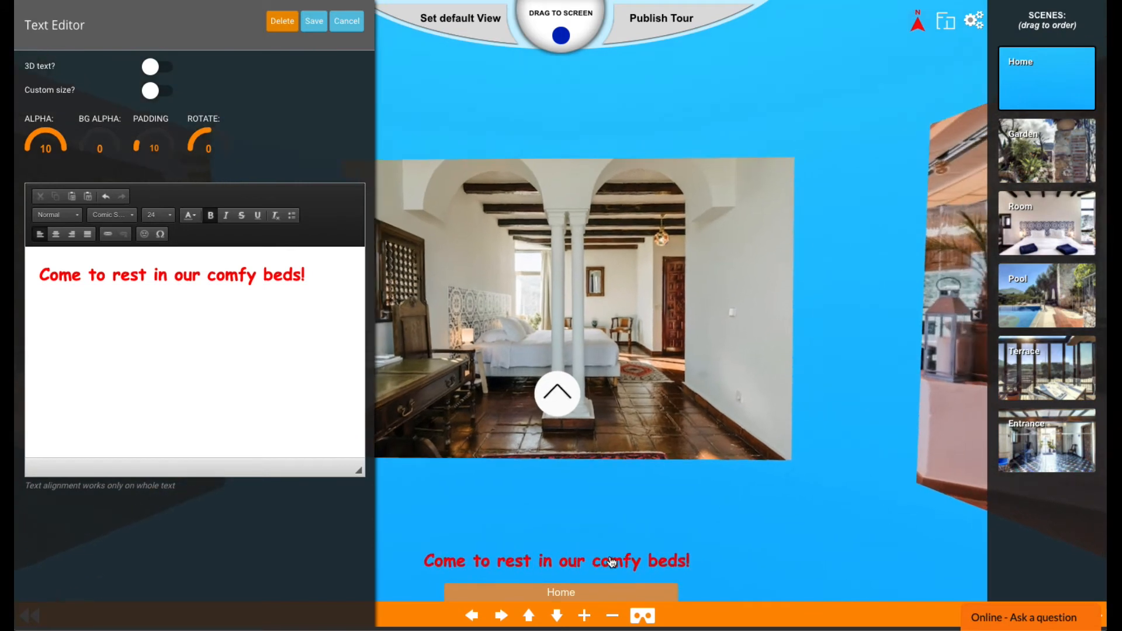
left_click_drag(612, 561, 610, 506)
left_click(314, 21)
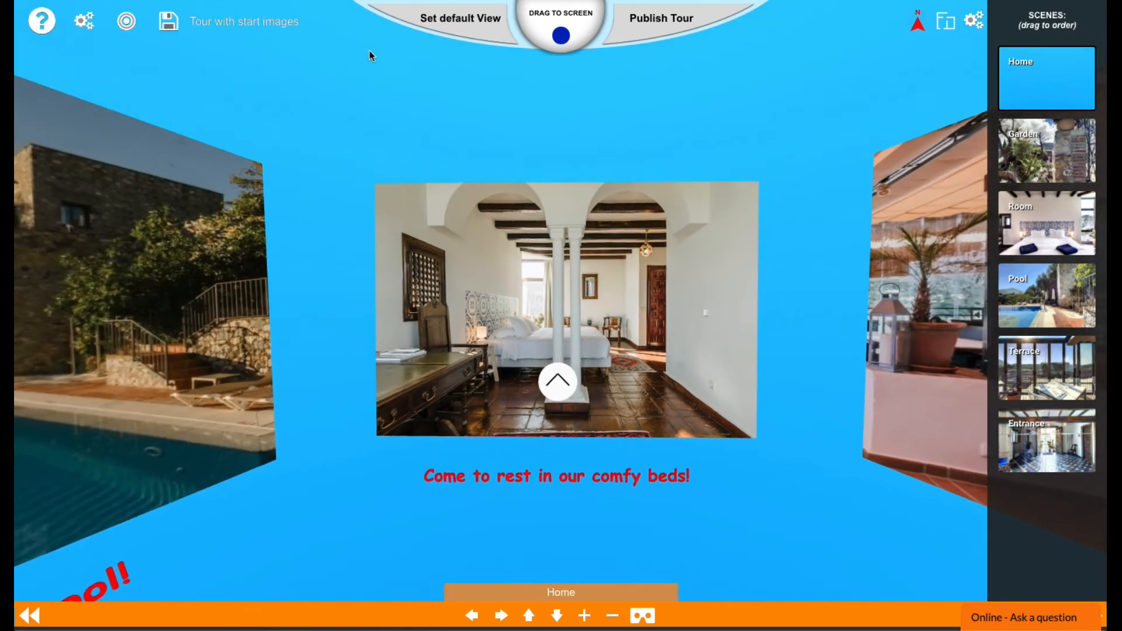
Reopen the bedroom text, make it 3D and copy its formatted text.
left_click_drag(654, 501, 795, 486)
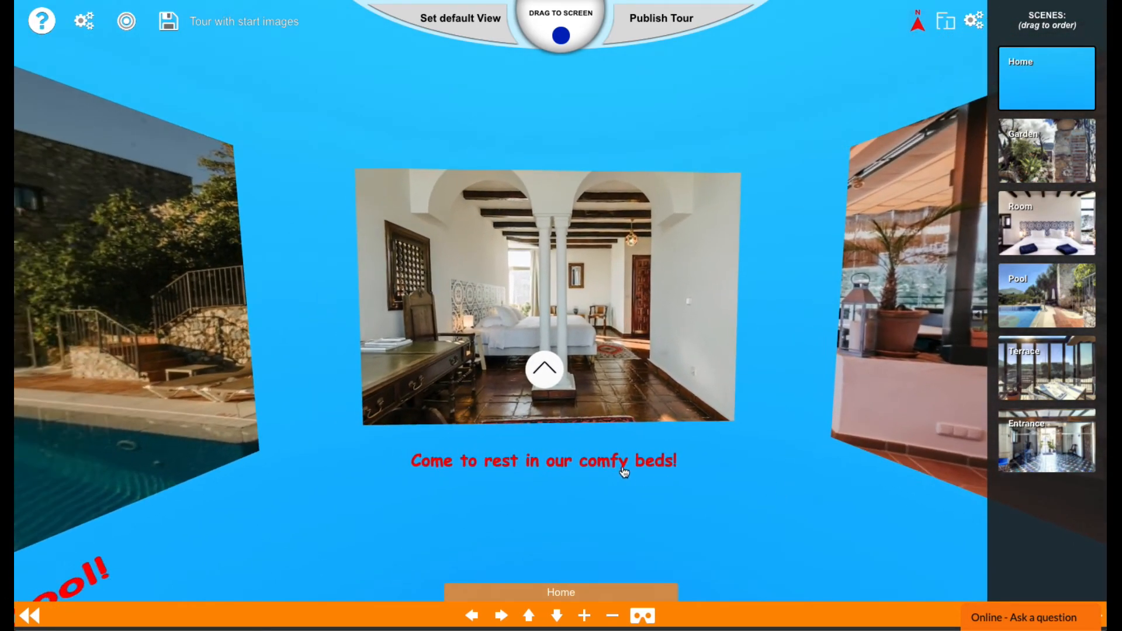
left_click(598, 460)
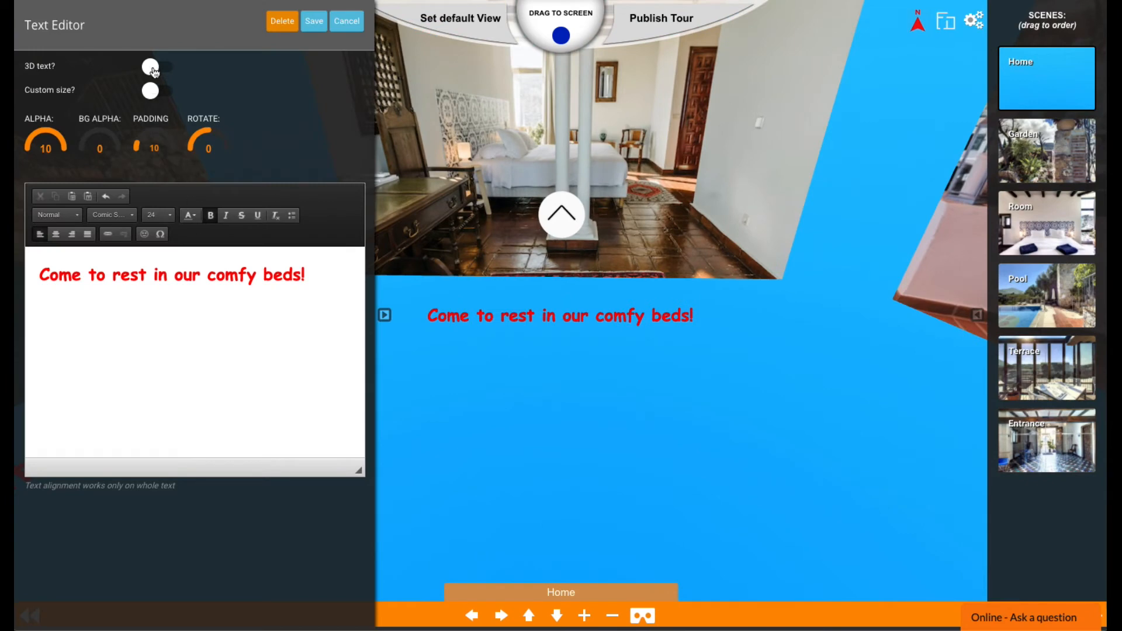
left_click(152, 67)
left_click(313, 21)
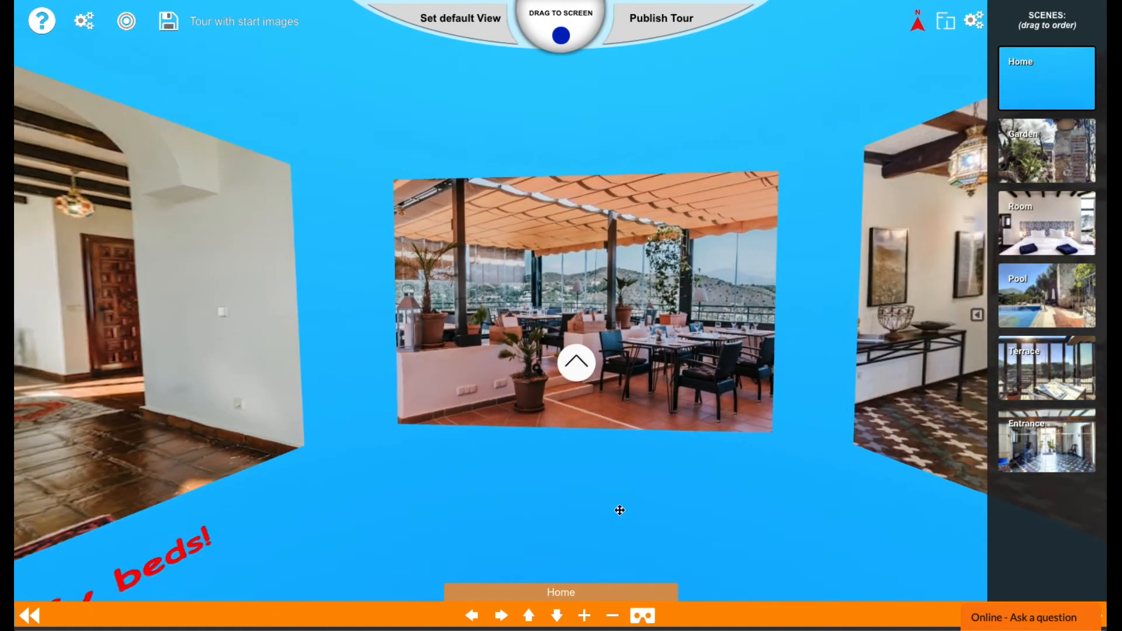
Add a text below the terrace picture containing the copied bedroom text, with a background alpha of 0.
left_click_drag(561, 36, 547, 456)
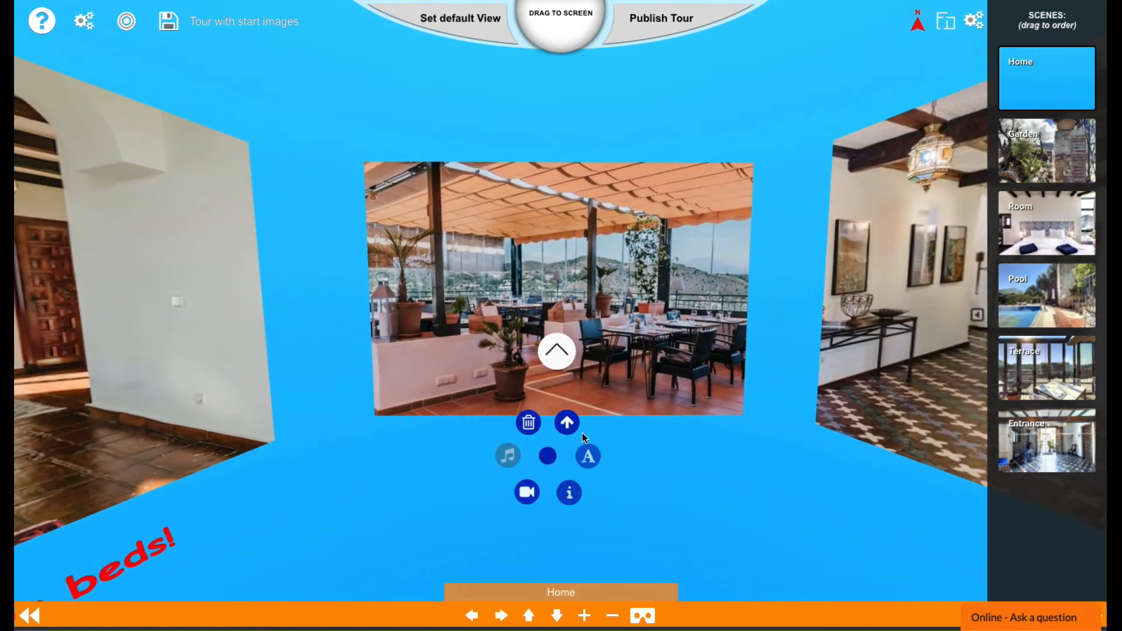
left_click(589, 456)
left_click_drag(40, 268, 122, 269)
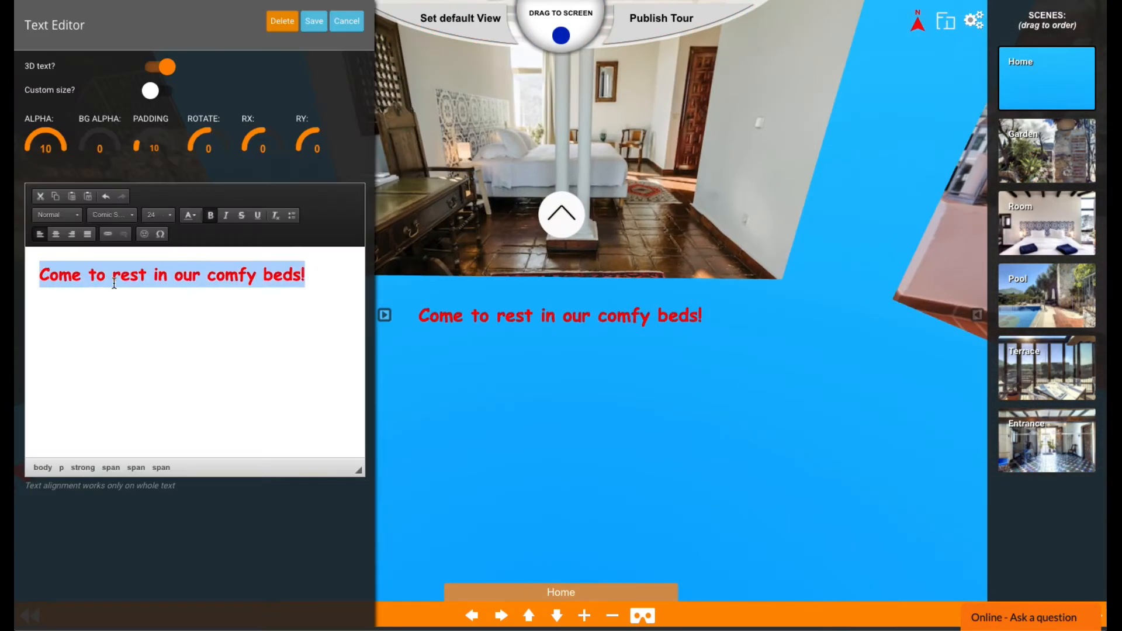
left_click(313, 21)
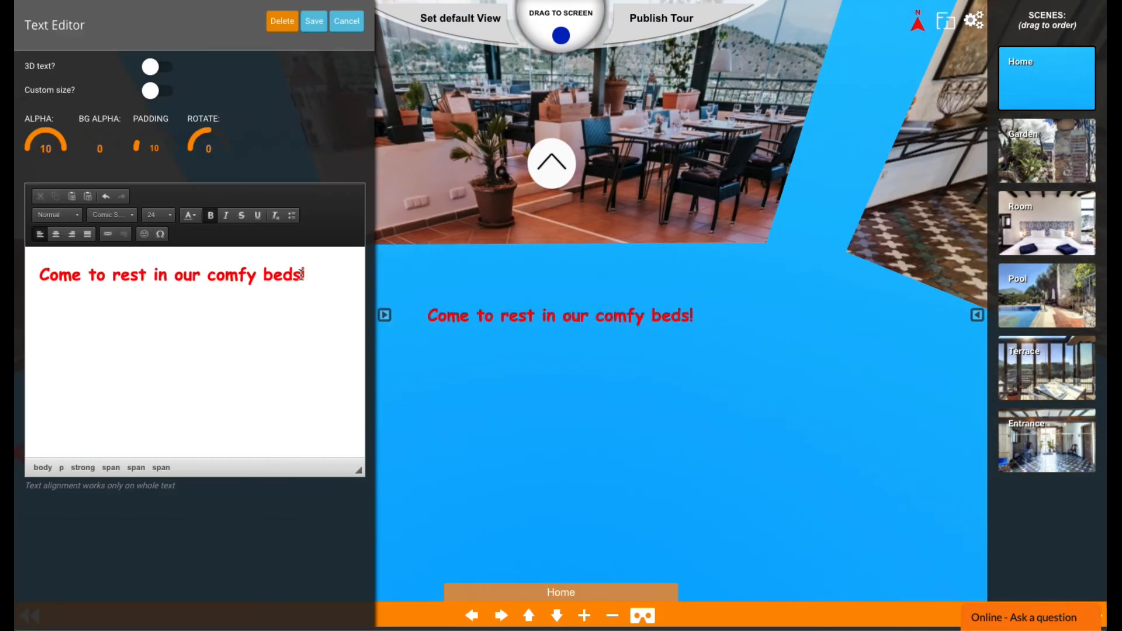
Change the terrace text to "Enjoy dinner in our restaurant!", make it 3D and move it further down below the terrace picture.
left_click_drag(302, 274, 39, 274)
type("Enjoy dinner in our restaurant!")
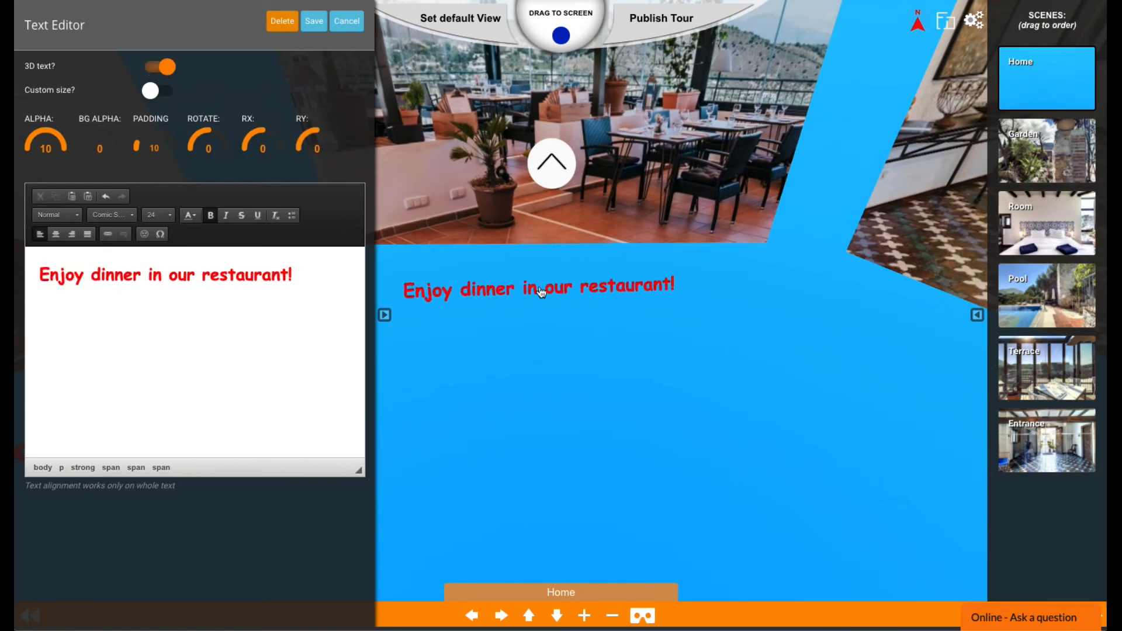
left_click_drag(538, 289, 559, 551)
left_click_drag(259, 134, 318, 131)
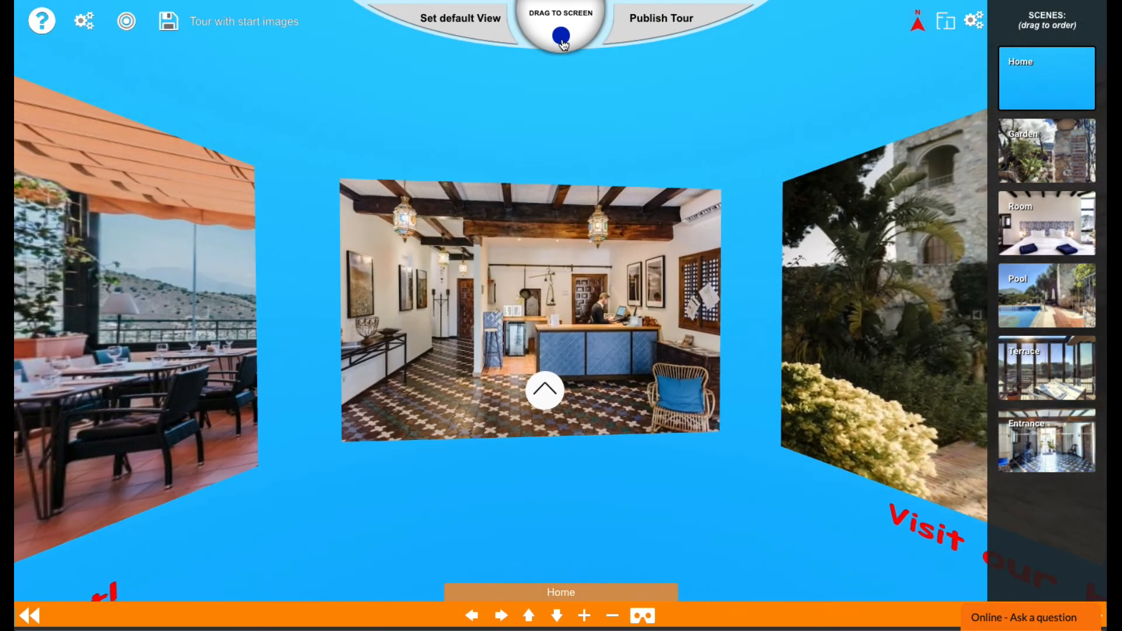
Add the 3D text "Visit our Reception!" below the reception picture, with a background alpha of 0.
left_click_drag(561, 36, 538, 469)
left_click(561, 471)
type("Visit our Rex!")
left_click_drag(126, 159, 83, 153)
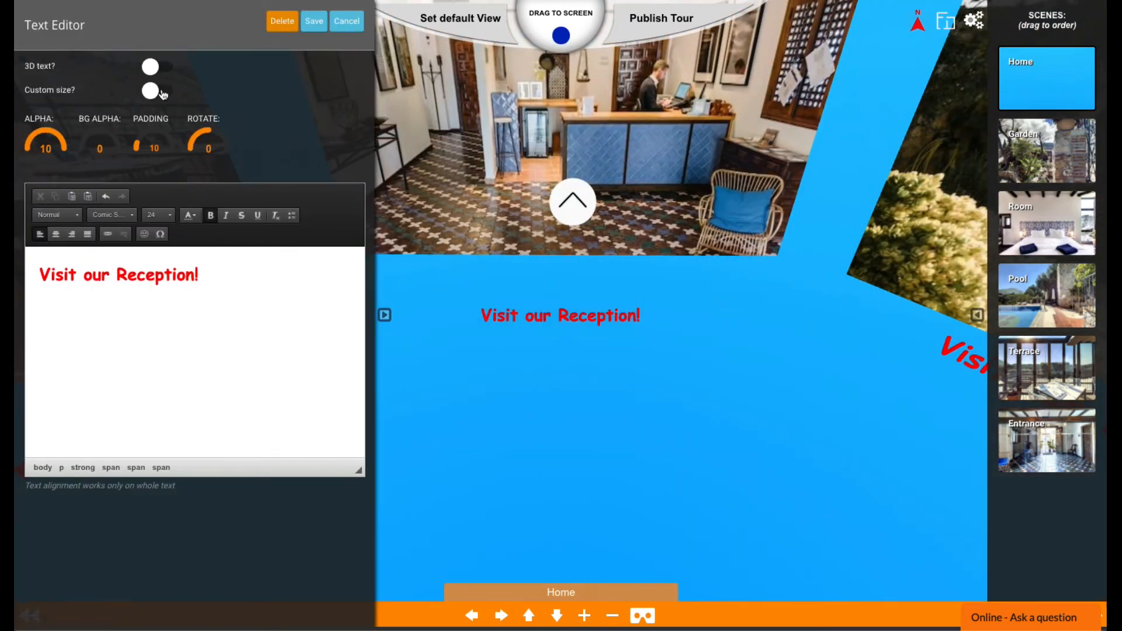
left_click(159, 67)
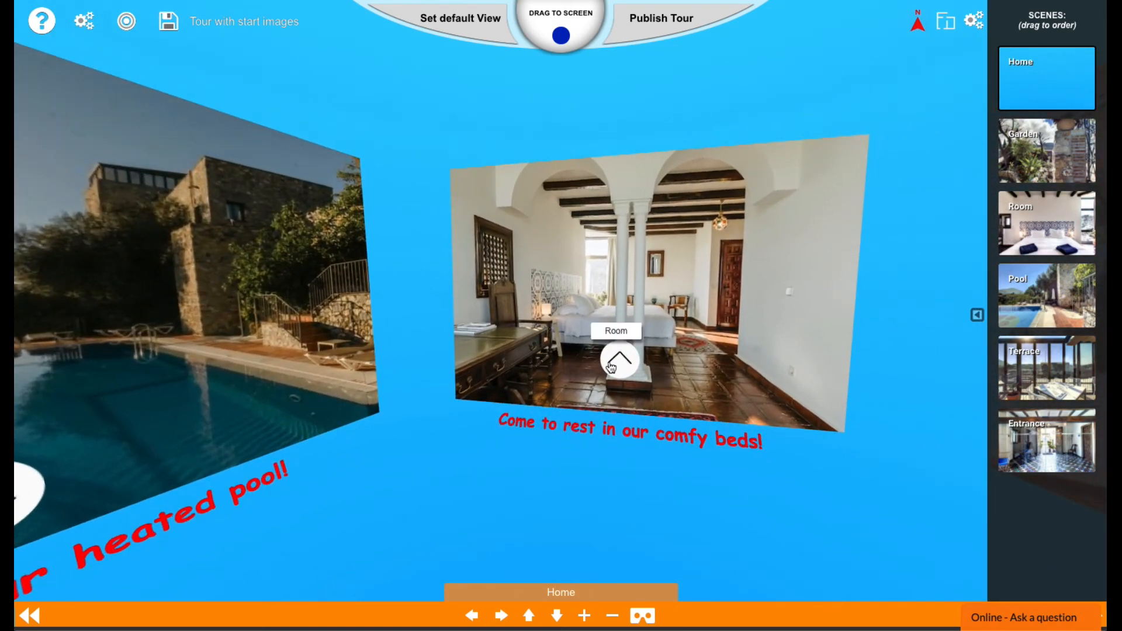
Go to the Room scene through its arrow hotspot and place the Home arrow hotspot on the floor of the open doorway.
left_click(615, 361)
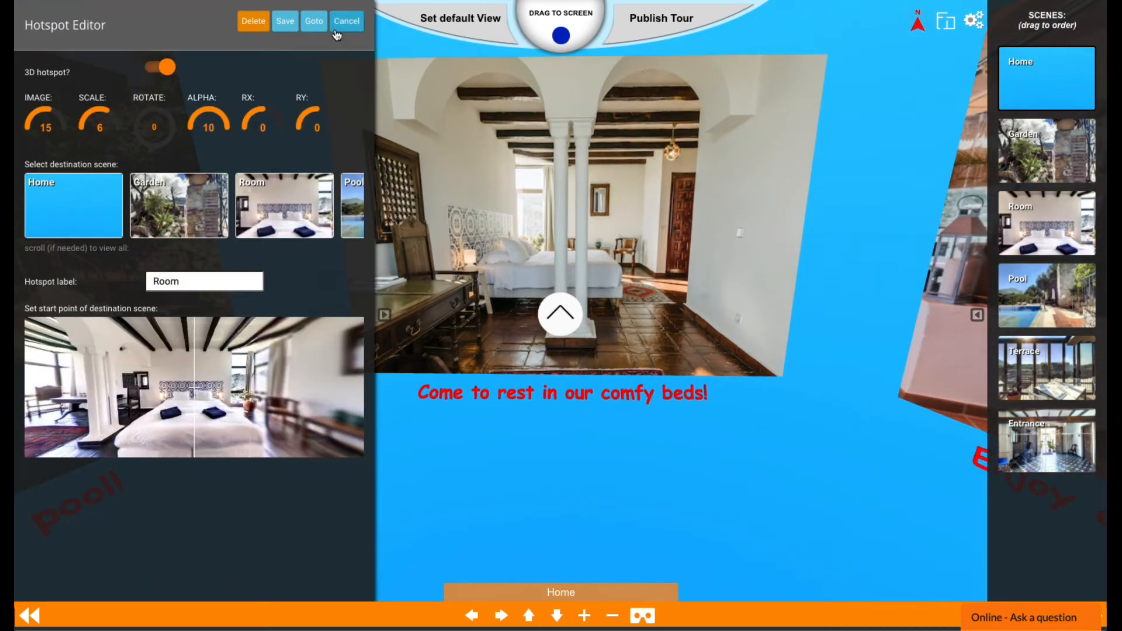
left_click(314, 26)
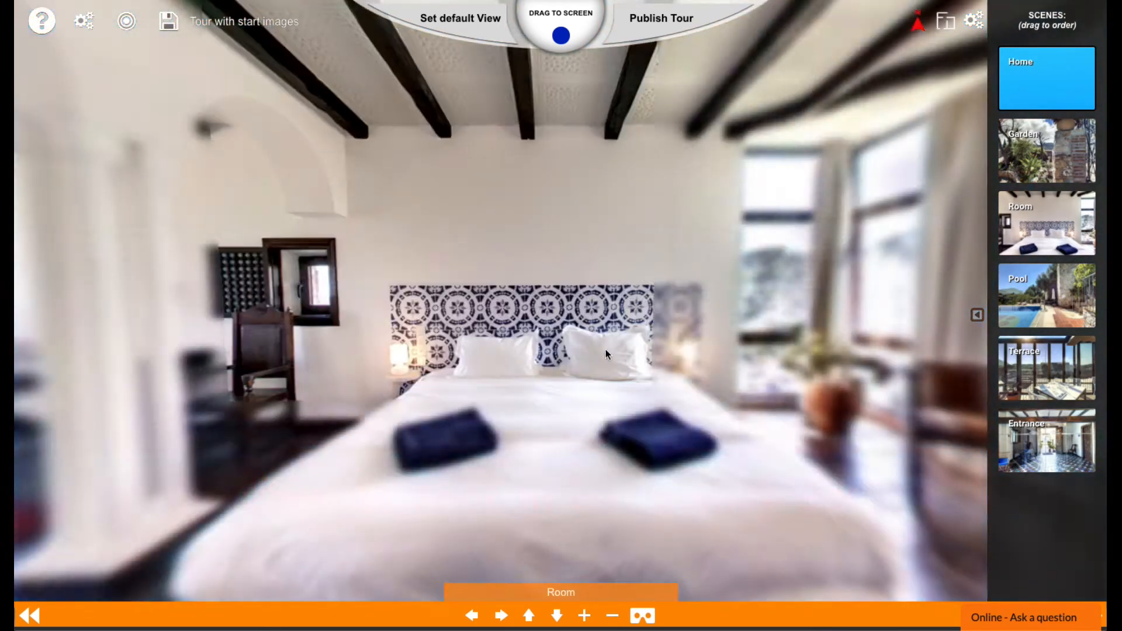
left_click_drag(374, 258, 563, 261)
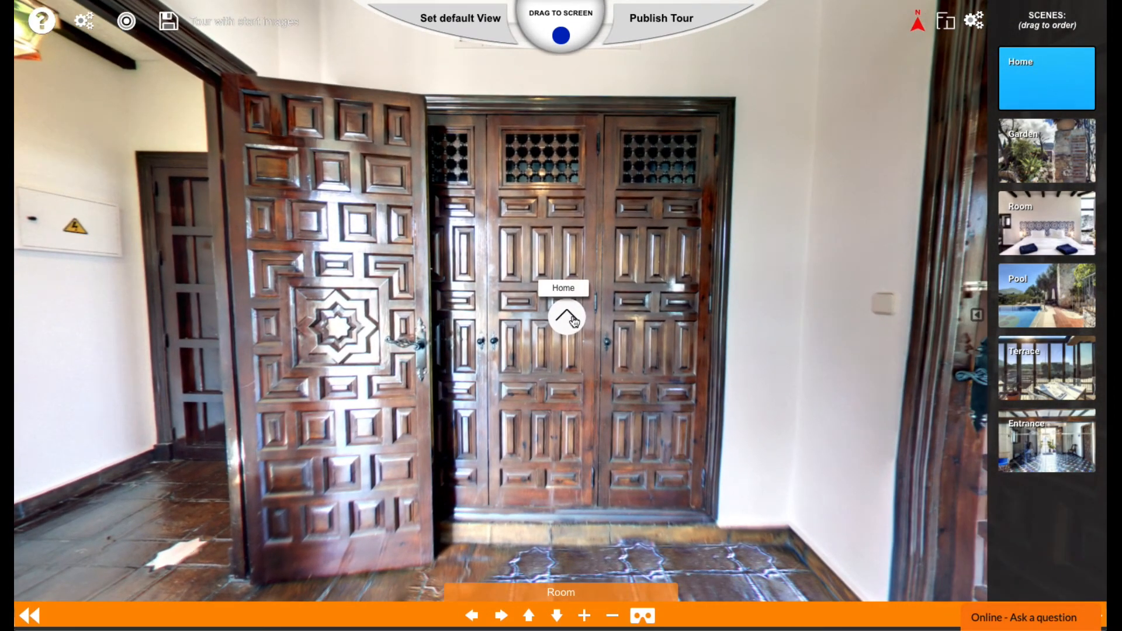
left_click_drag(575, 321, 158, 425)
left_click_drag(293, 339, 522, 315)
left_click_drag(457, 388, 445, 458)
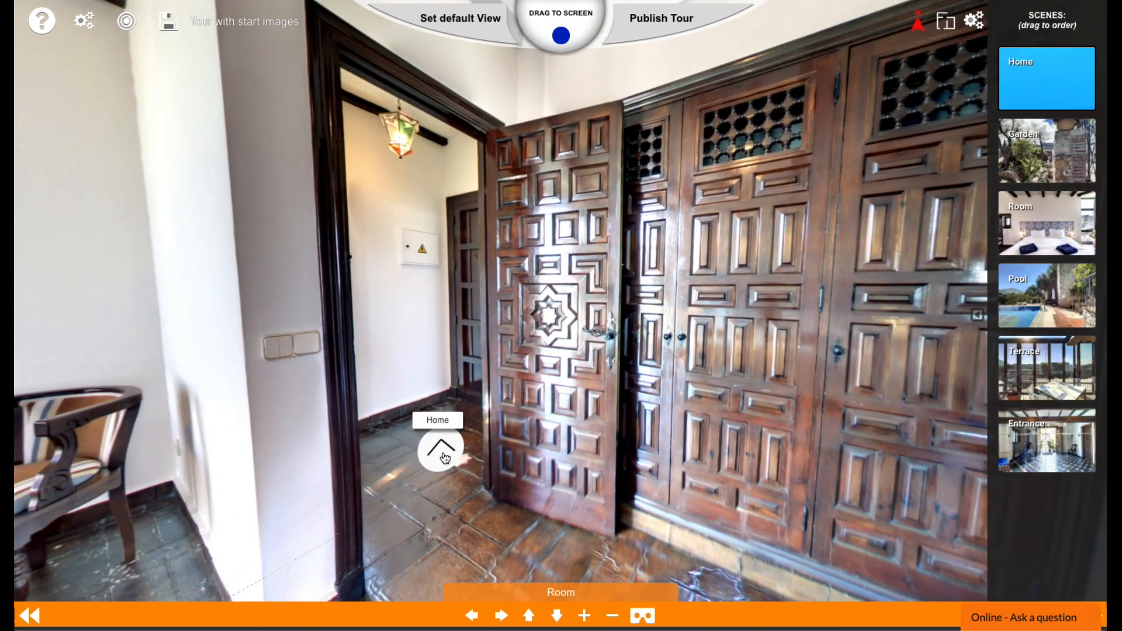
Set the Room scene's Home hotspot to start the Home scene facing the bedroom picture, and save it.
left_click(444, 455)
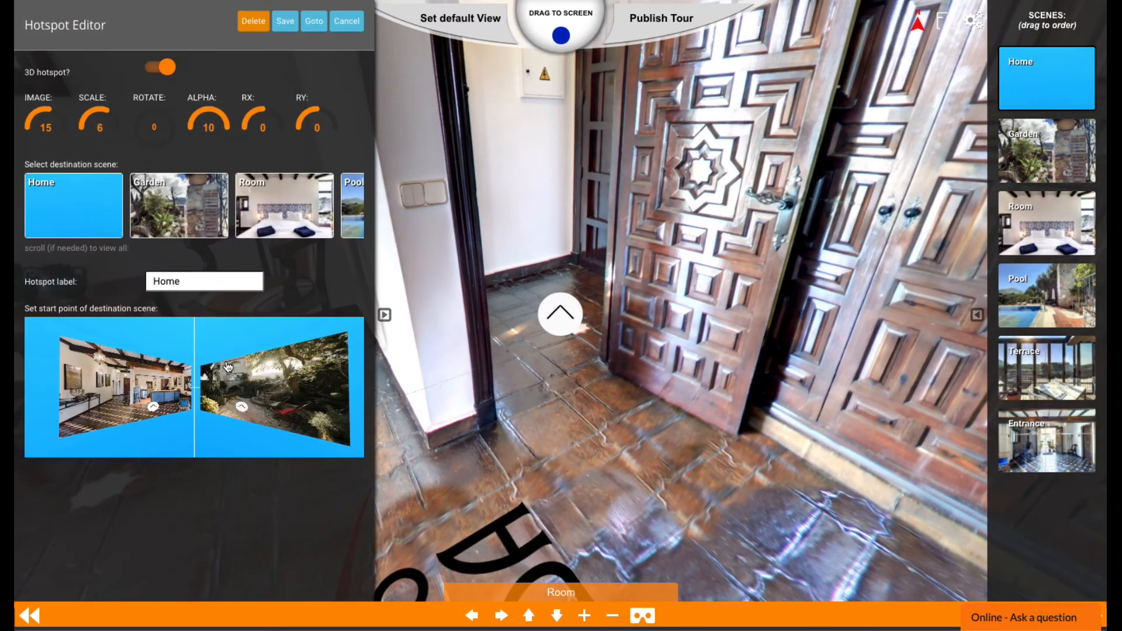
left_click_drag(157, 335, 303, 333)
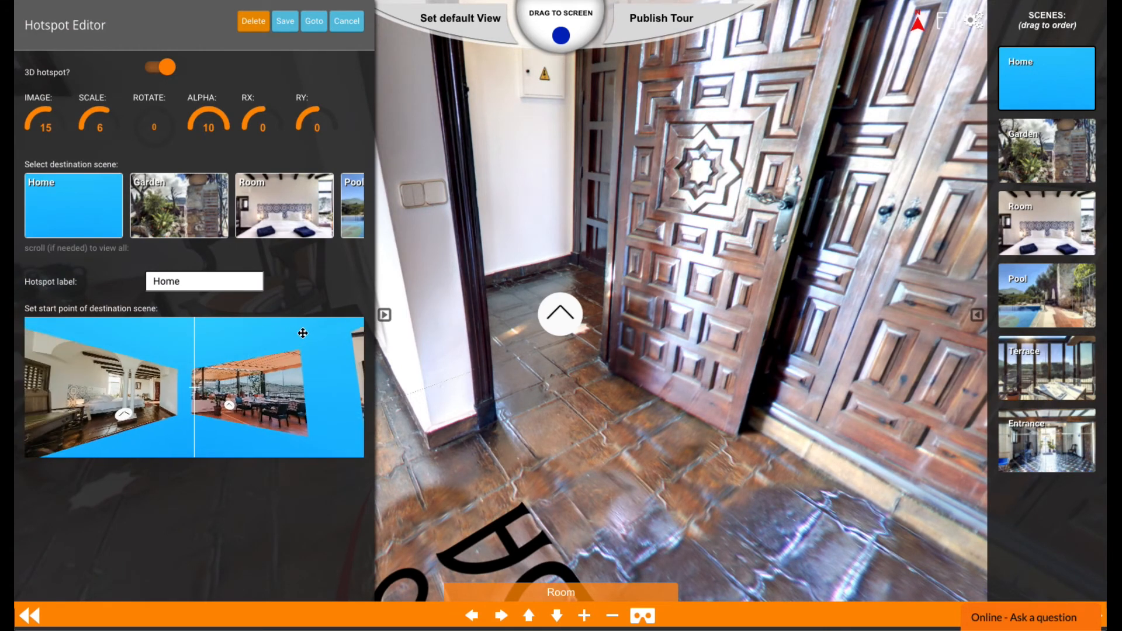
left_click_drag(141, 329, 189, 326)
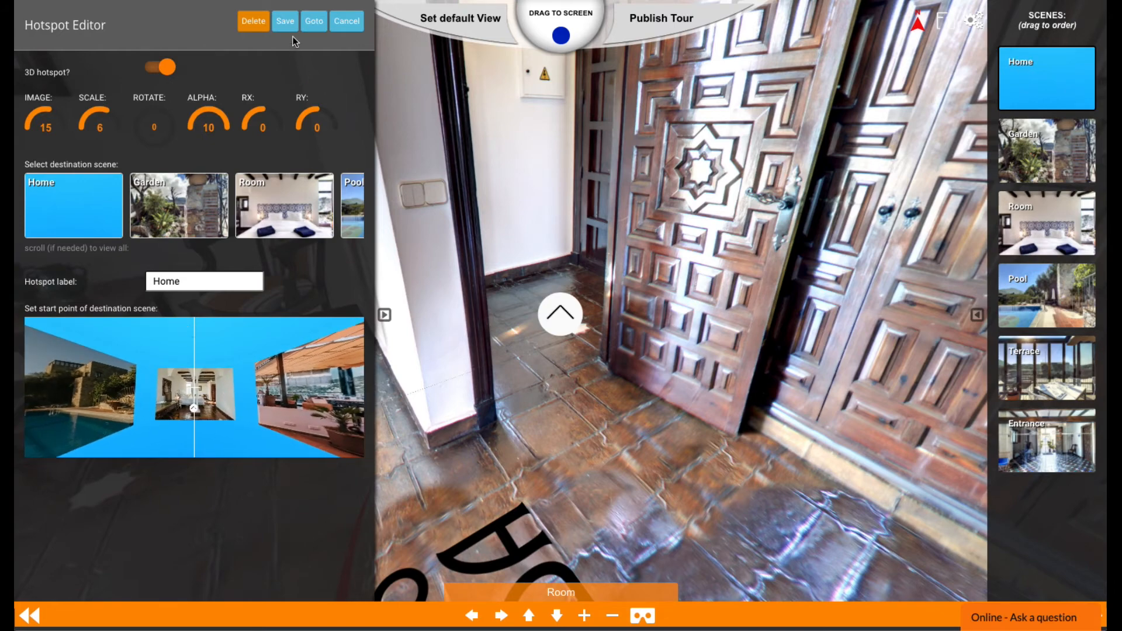
left_click(285, 21)
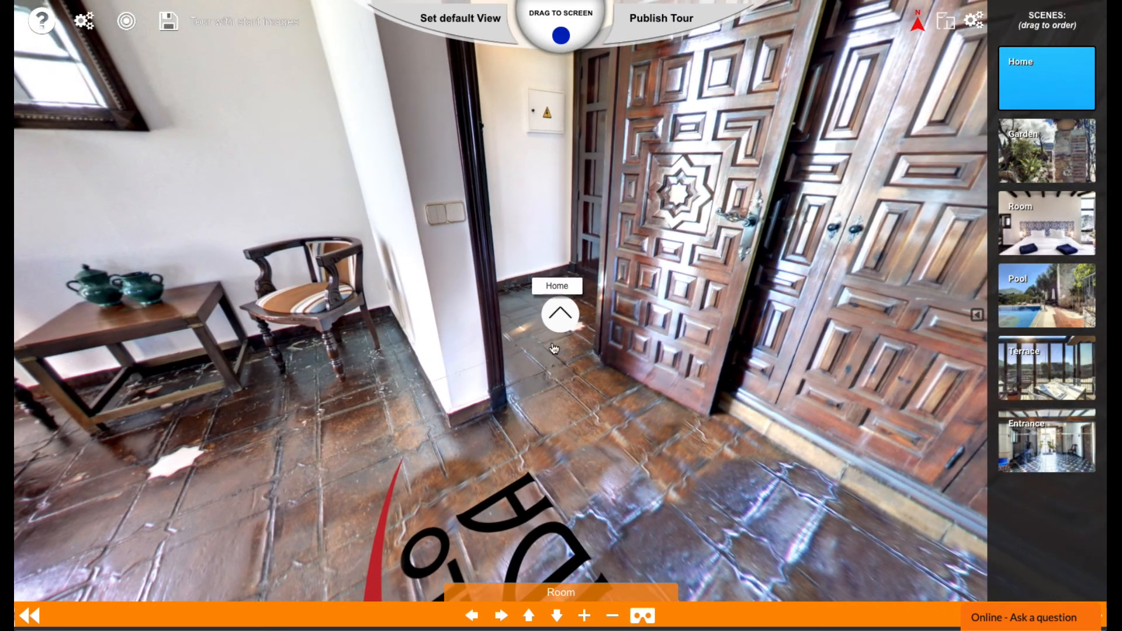
Go to the Pool scene, set its Home hotspot's start point facing the pool picture, and follow it back Home.
left_click(567, 325)
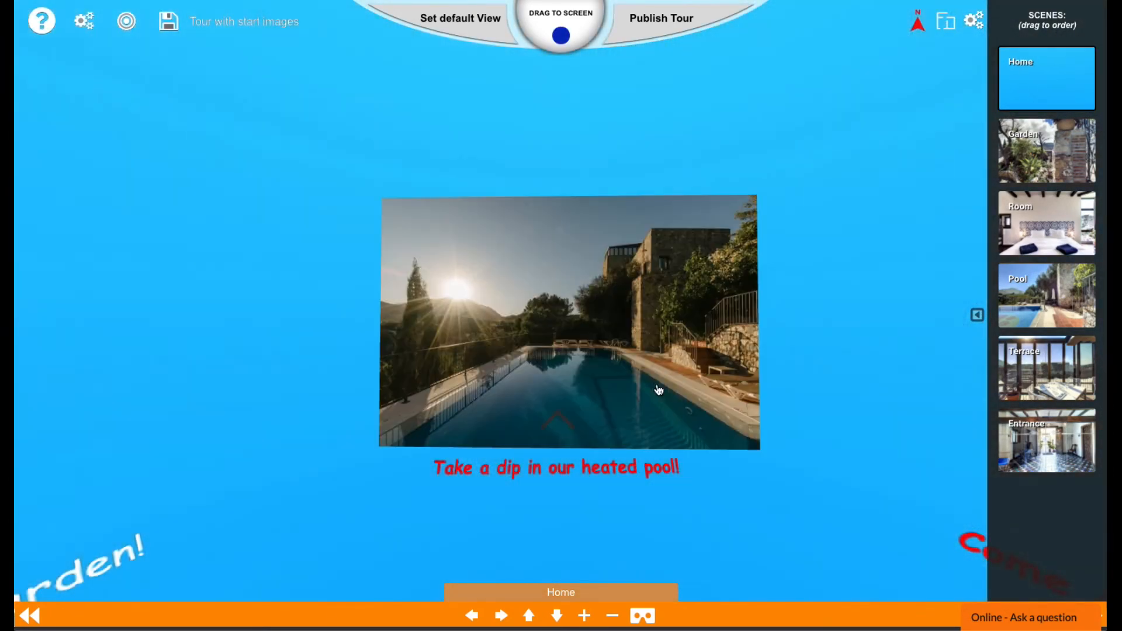
left_click(551, 405)
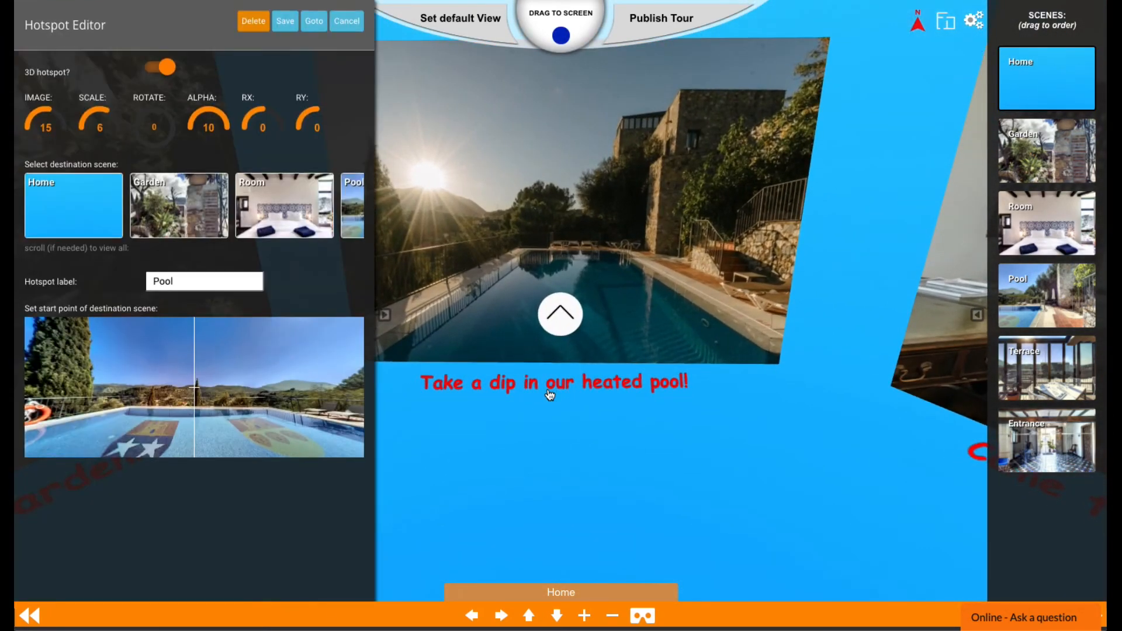
left_click(314, 24)
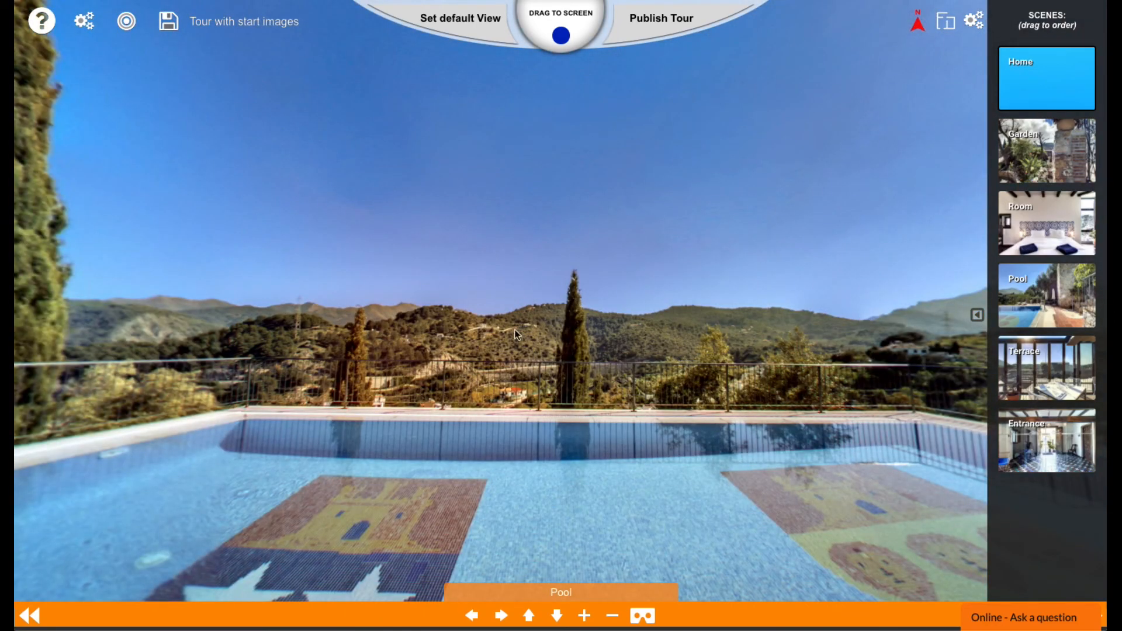
left_click_drag(516, 335, 389, 329)
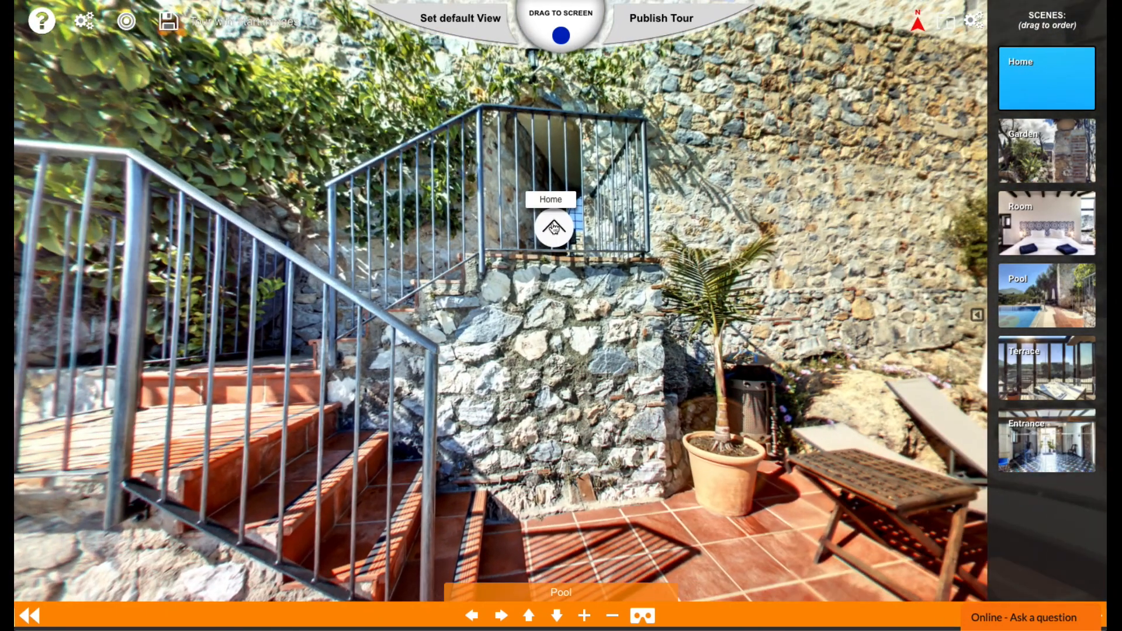
left_click(552, 226)
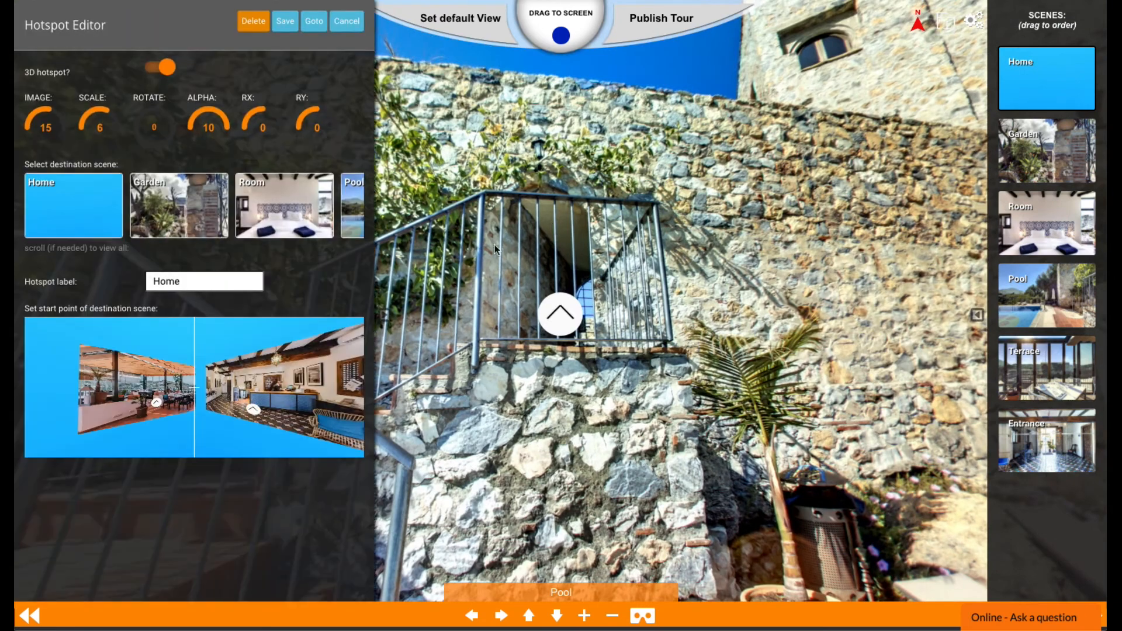
left_click_drag(119, 331, 184, 341)
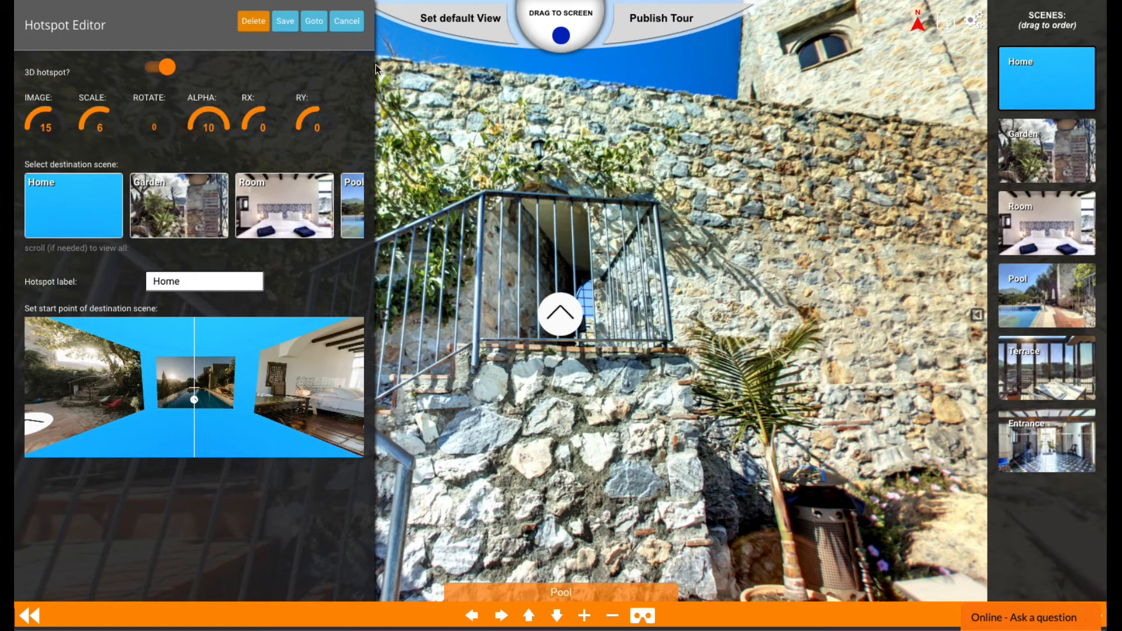
left_click(318, 26)
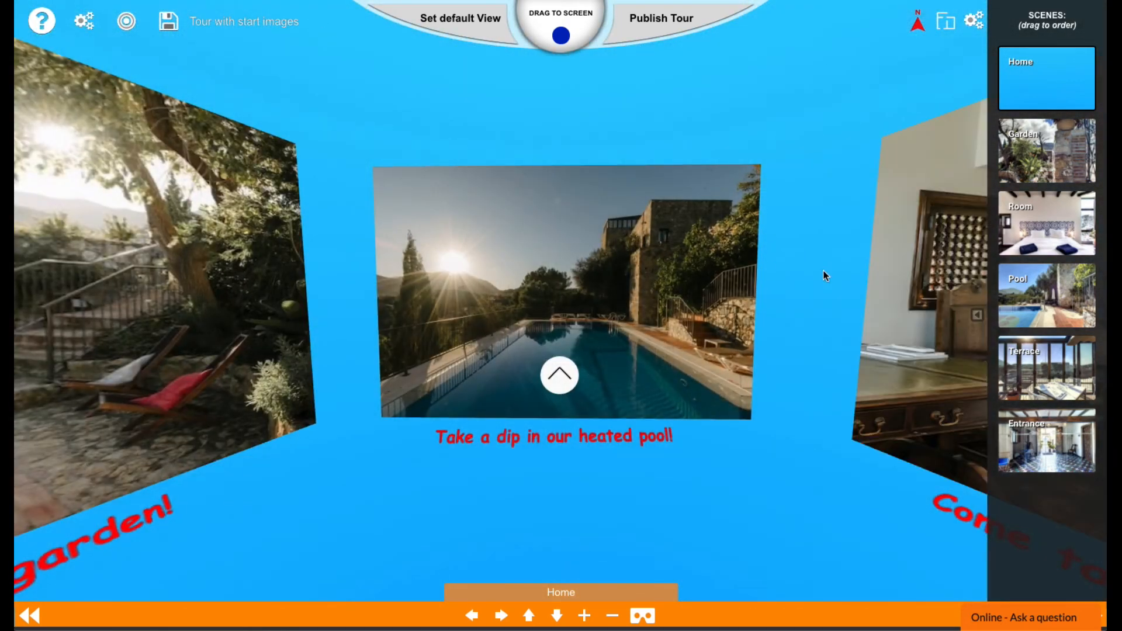
Go to the Terrace scene, set its Home hotspot's start point facing the terrace picture, and follow it back Home.
left_click_drag(825, 276, 327, 255)
left_click(547, 319)
left_click(316, 26)
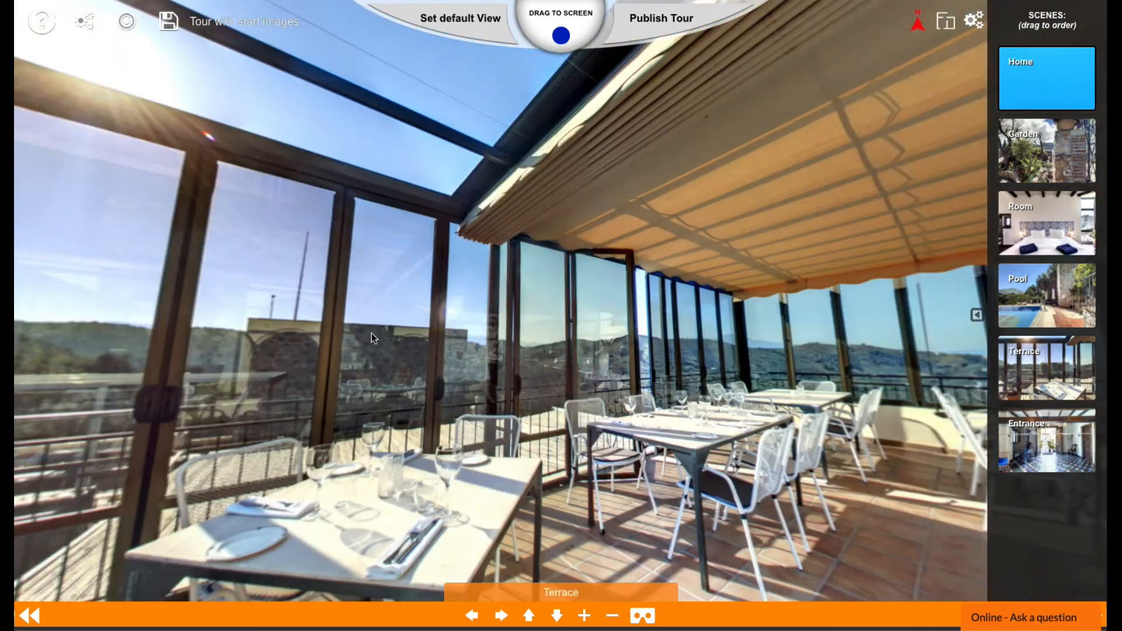
left_click_drag(374, 338, 650, 298)
left_click_drag(653, 247, 446, 359)
left_click_drag(205, 333, 157, 333)
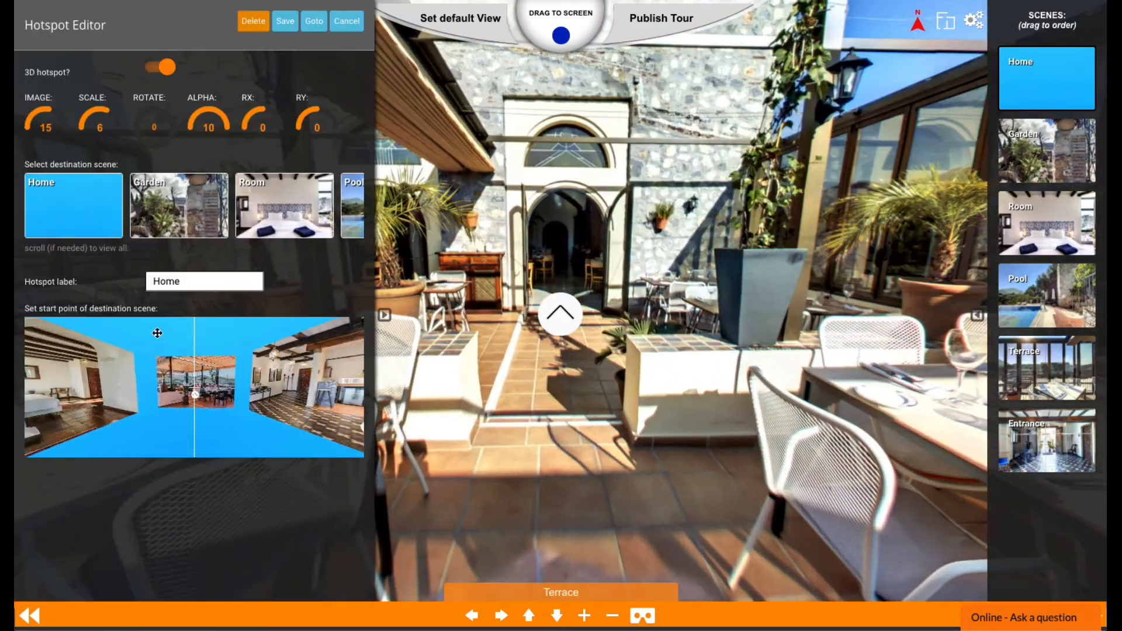
left_click(316, 26)
Go to the Entrance scene, set its Home hotspot's start point facing the reception picture, and follow it back Home.
left_click_drag(771, 395, 280, 369)
left_click(556, 314)
left_click(316, 26)
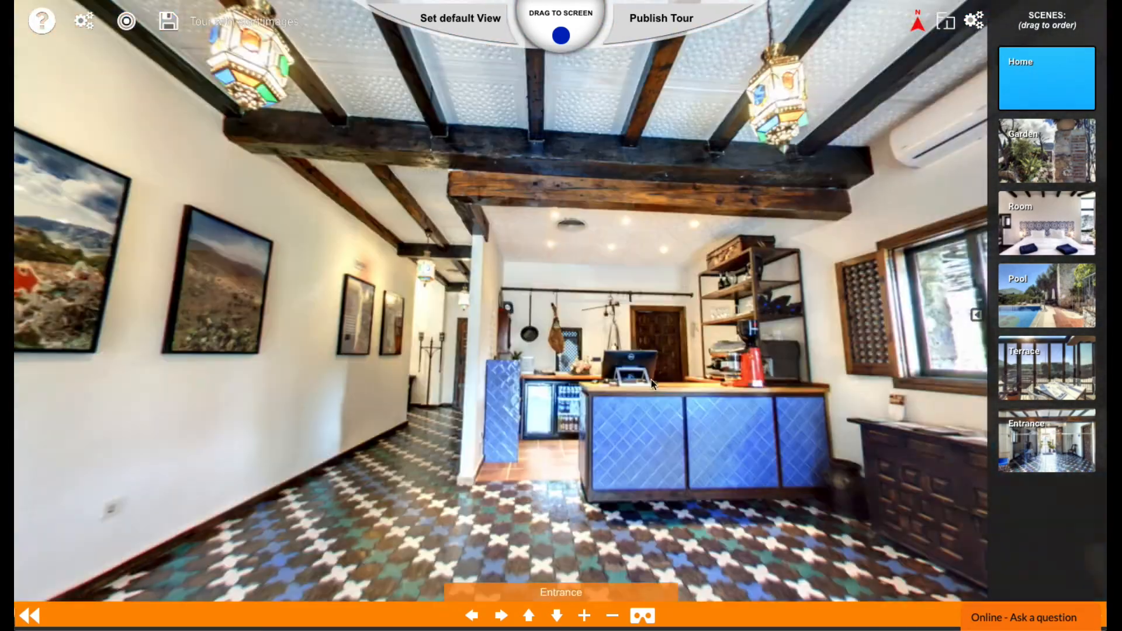
left_click_drag(771, 385, 234, 350)
left_click_drag(622, 216, 568, 422)
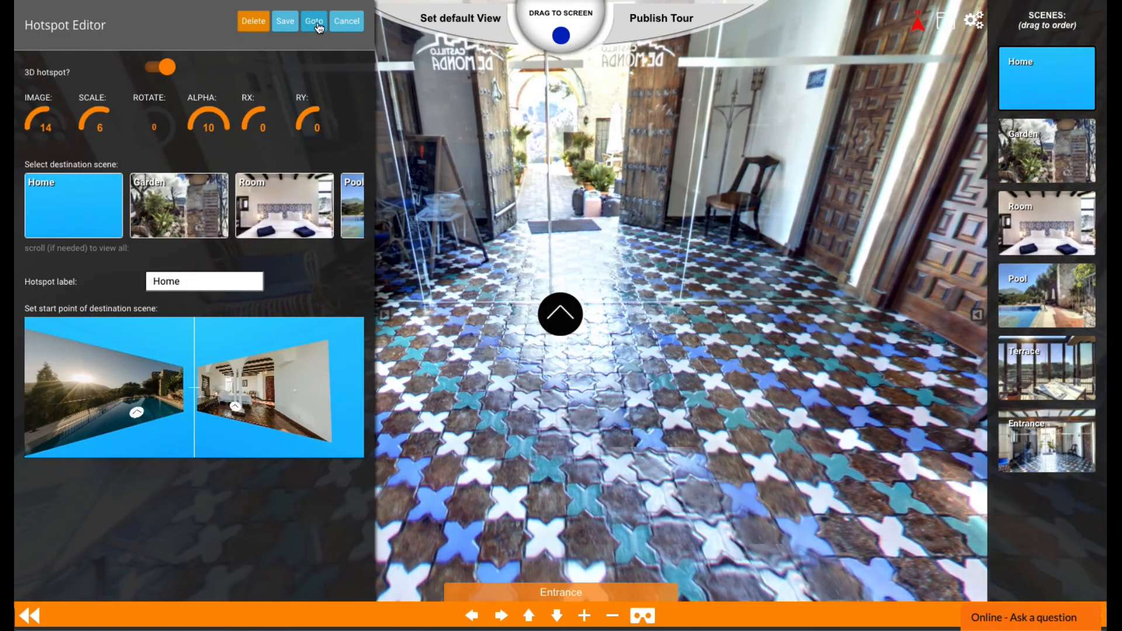
left_click(315, 26)
Go to the Garden scene and save its Home hotspot with the start point facing the garden picture.
left_click(559, 369)
left_click(315, 26)
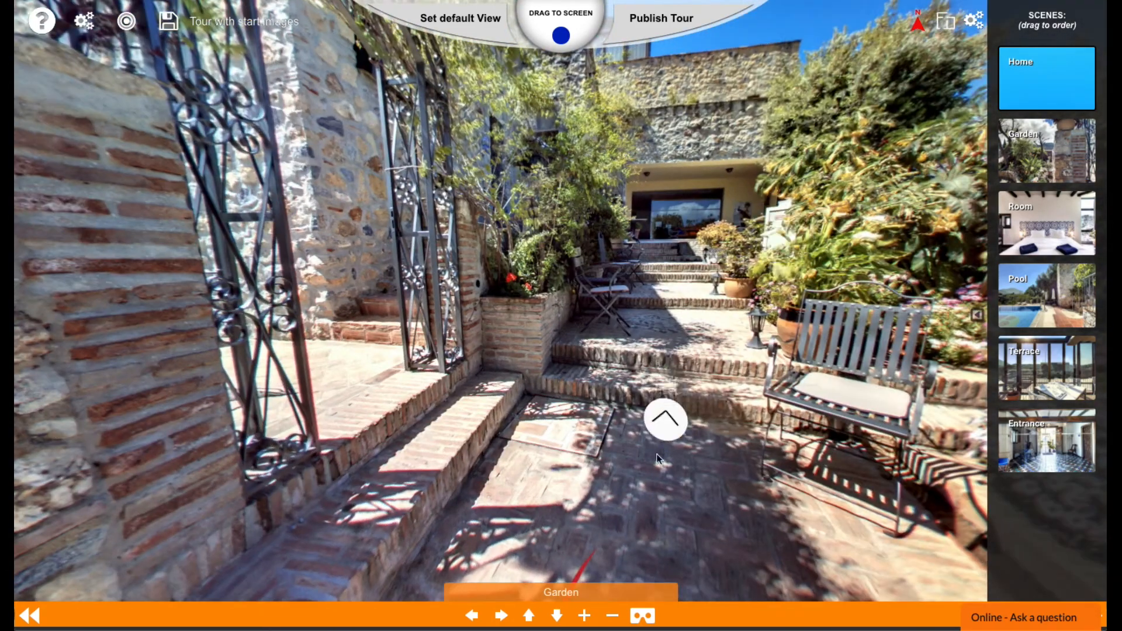
left_click(665, 420)
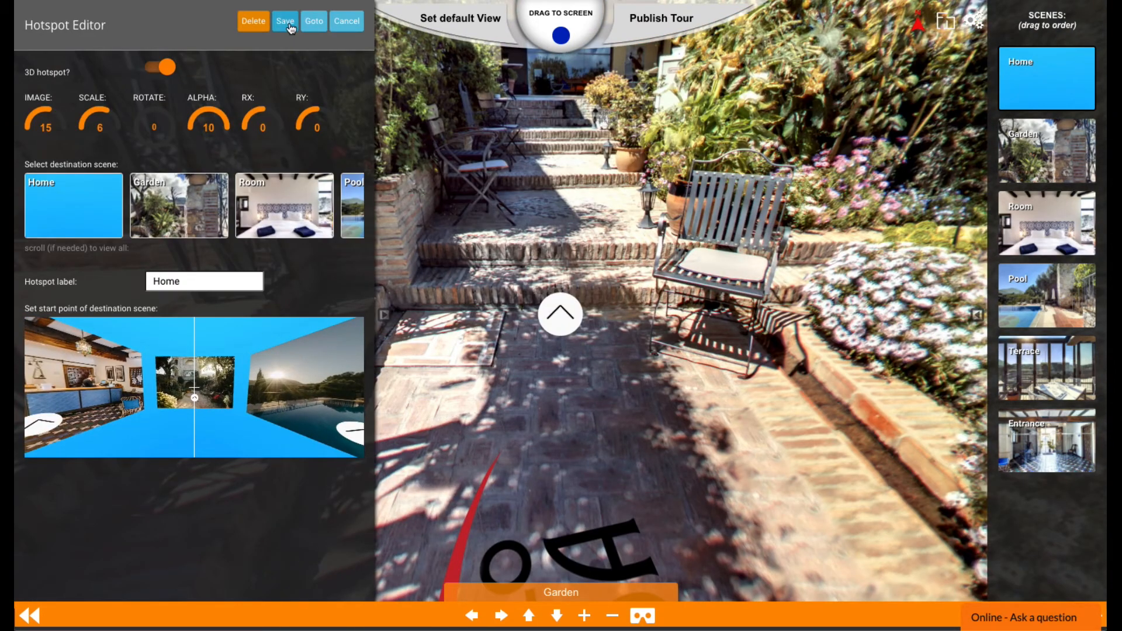
left_click(291, 28)
Check the links between the scenes on the tour map and publish the tour.
left_click(980, 29)
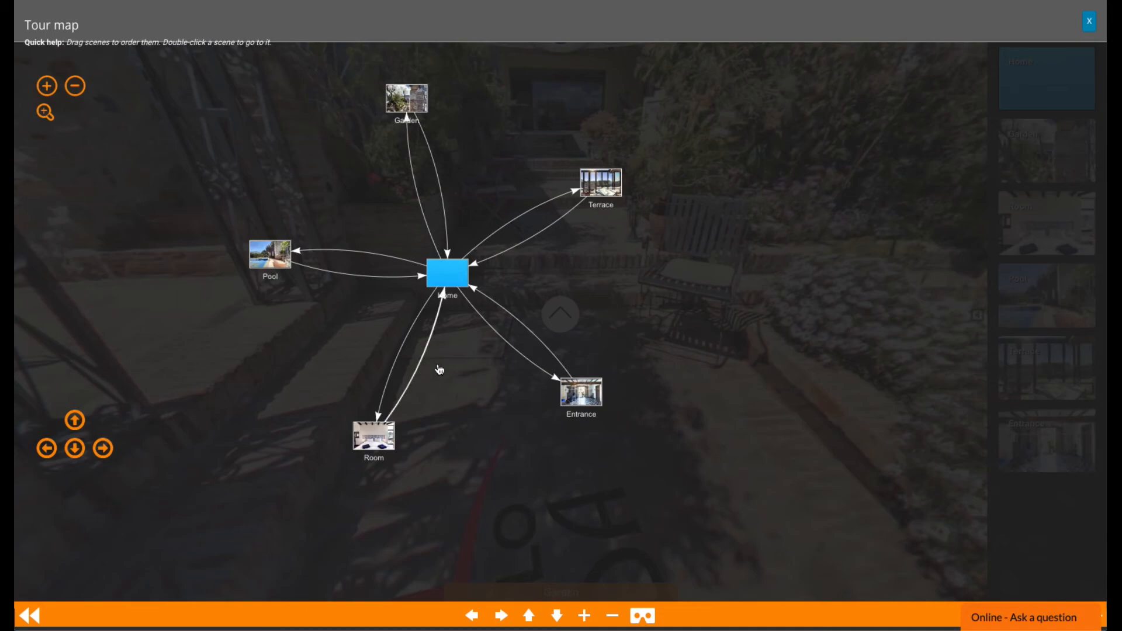
left_click(1088, 21)
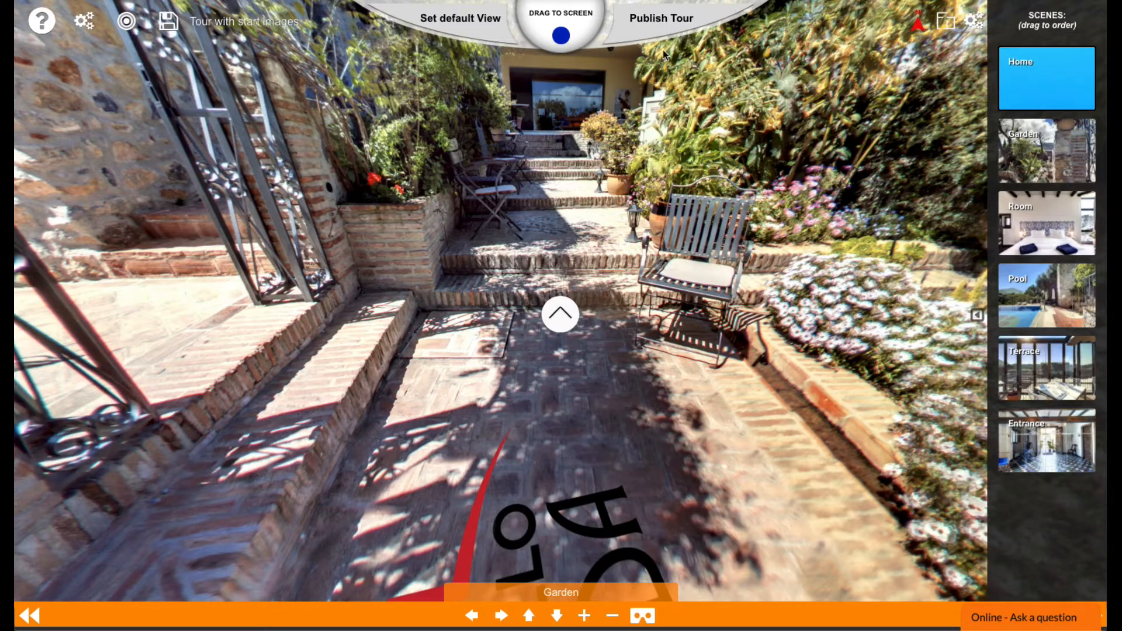
left_click(660, 21)
left_click(461, 401)
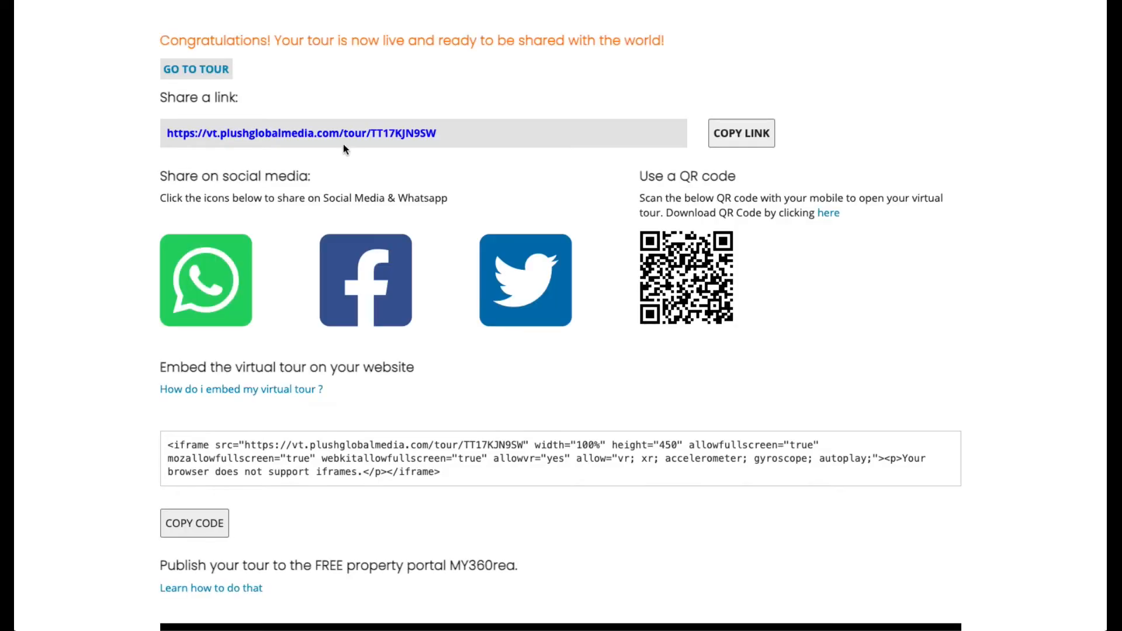
Open the published tour, look around the Home scene, and test the Entrance hotspot and its way back Home.
left_click(211, 72)
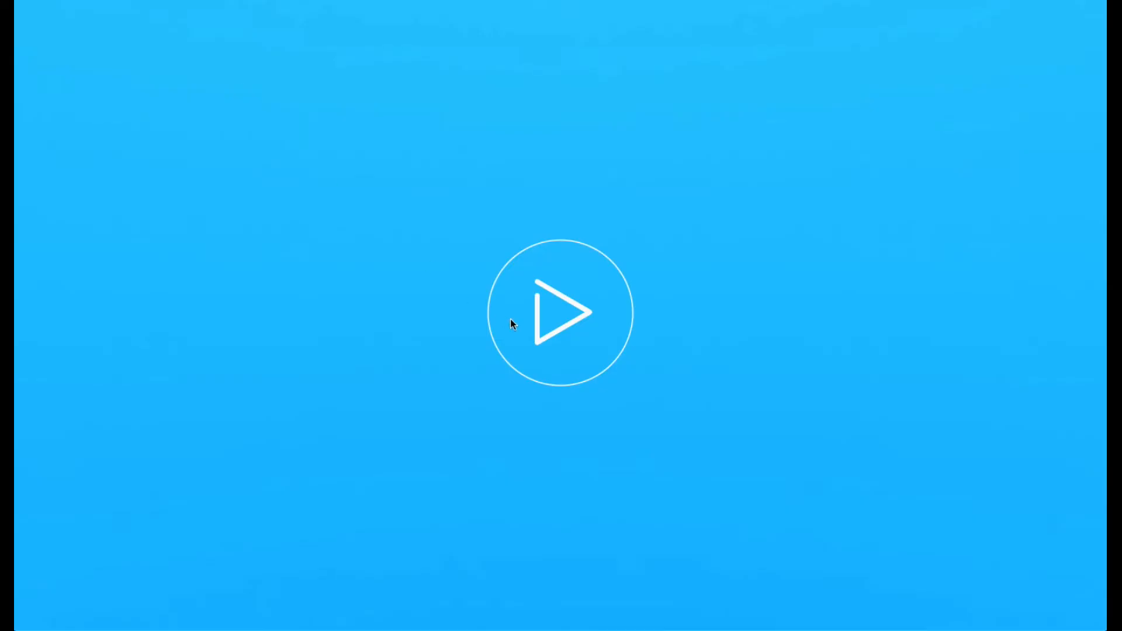
left_click(566, 321)
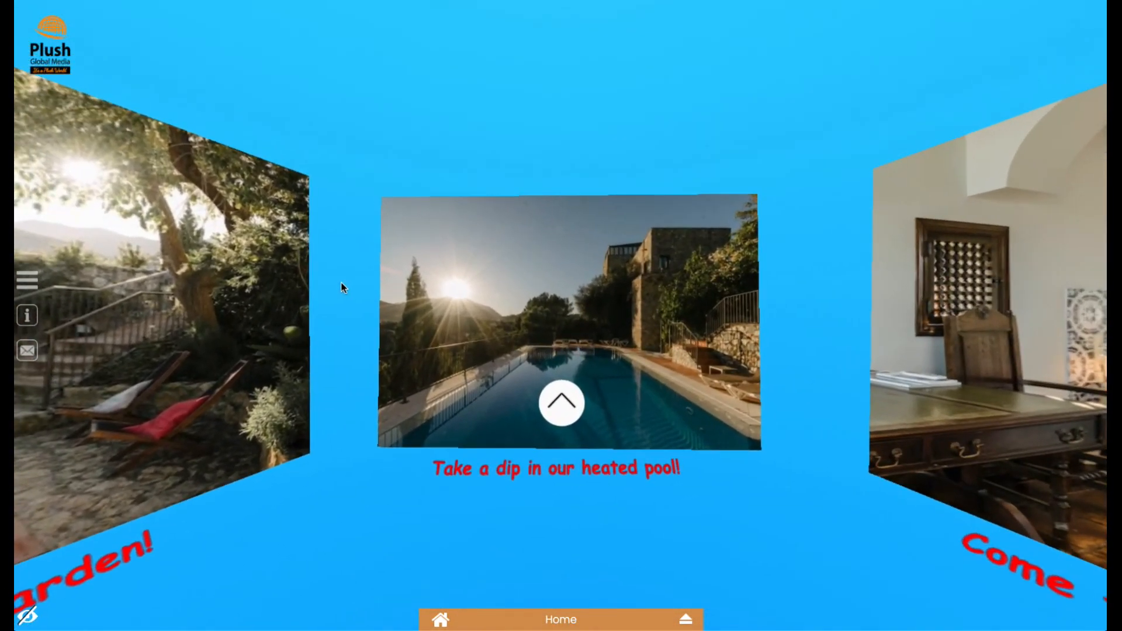
left_click_drag(341, 282, 795, 307)
left_click_drag(504, 314, 713, 310)
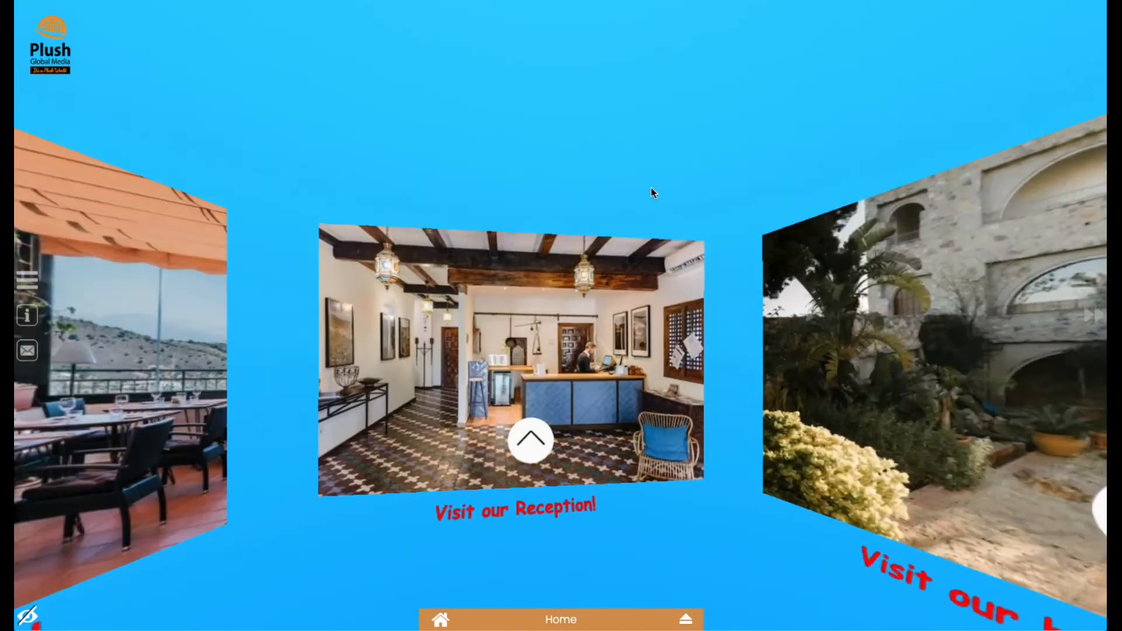
mouse_move(384, 320)
left_mouse_down()
mouse_move(576, 332)
mouse_move(391, 314)
left_mouse_up()
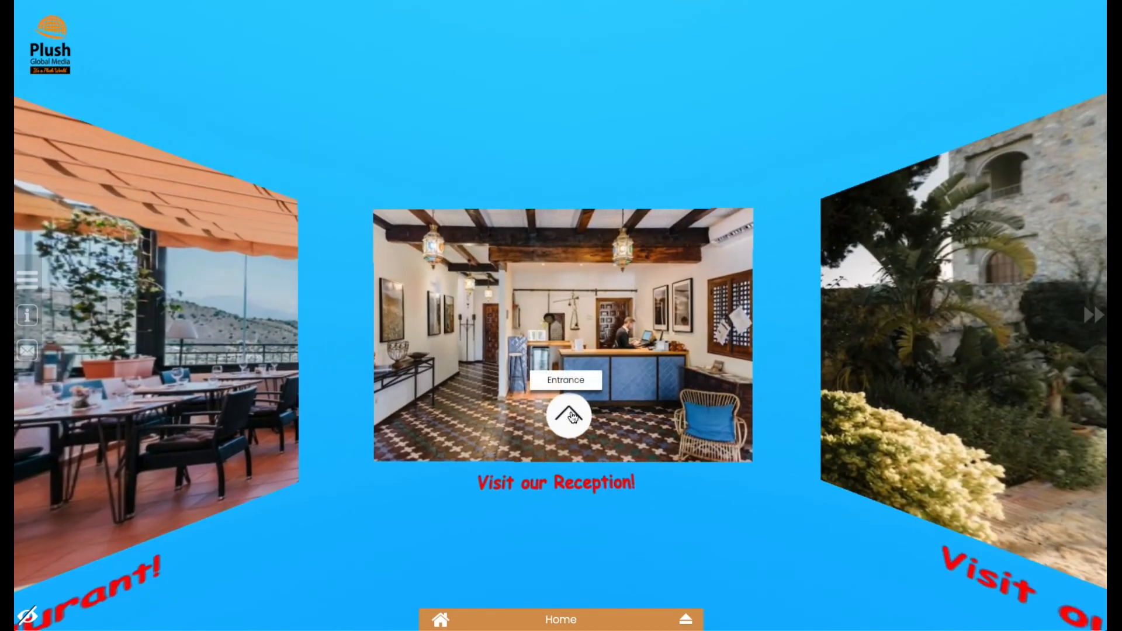
left_click(571, 415)
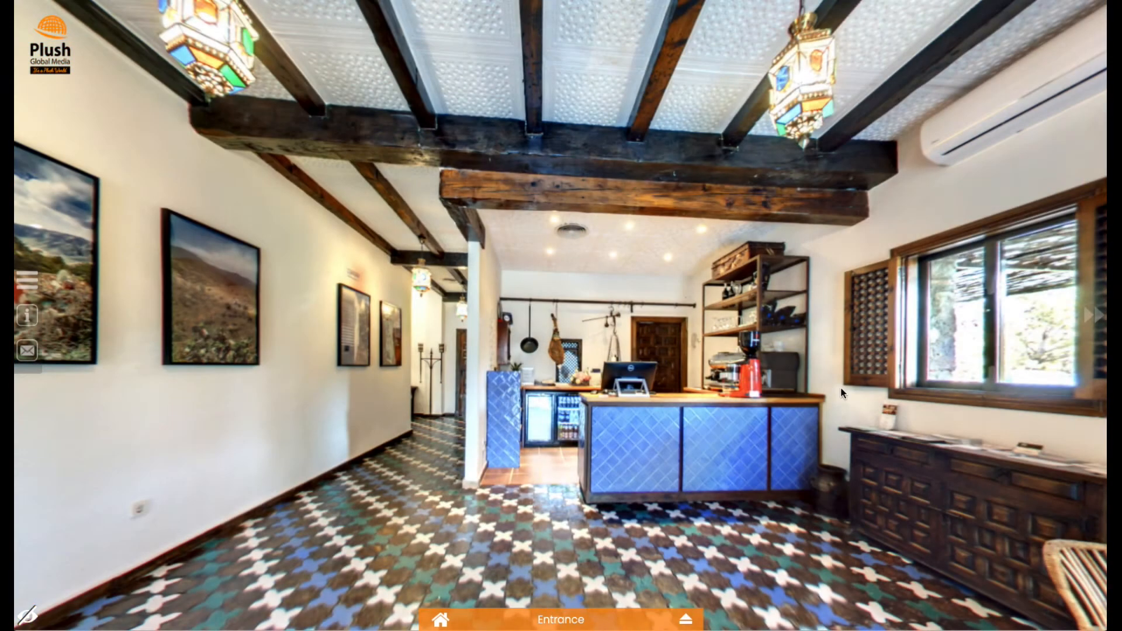
left_click_drag(841, 393, 543, 447)
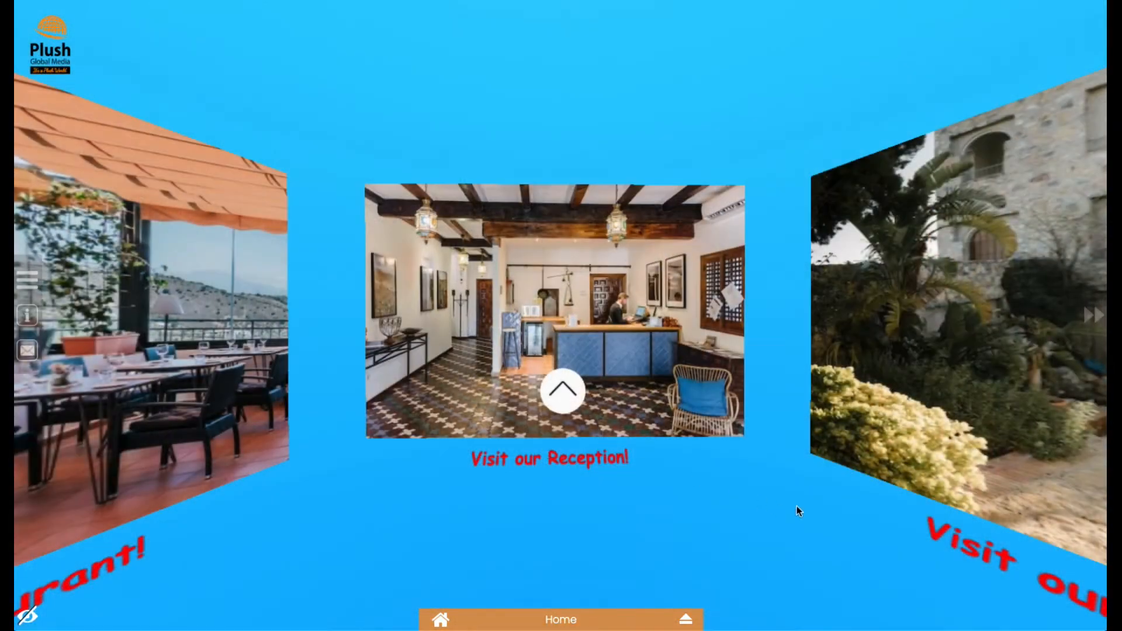
left_click_drag(797, 506, 658, 193)
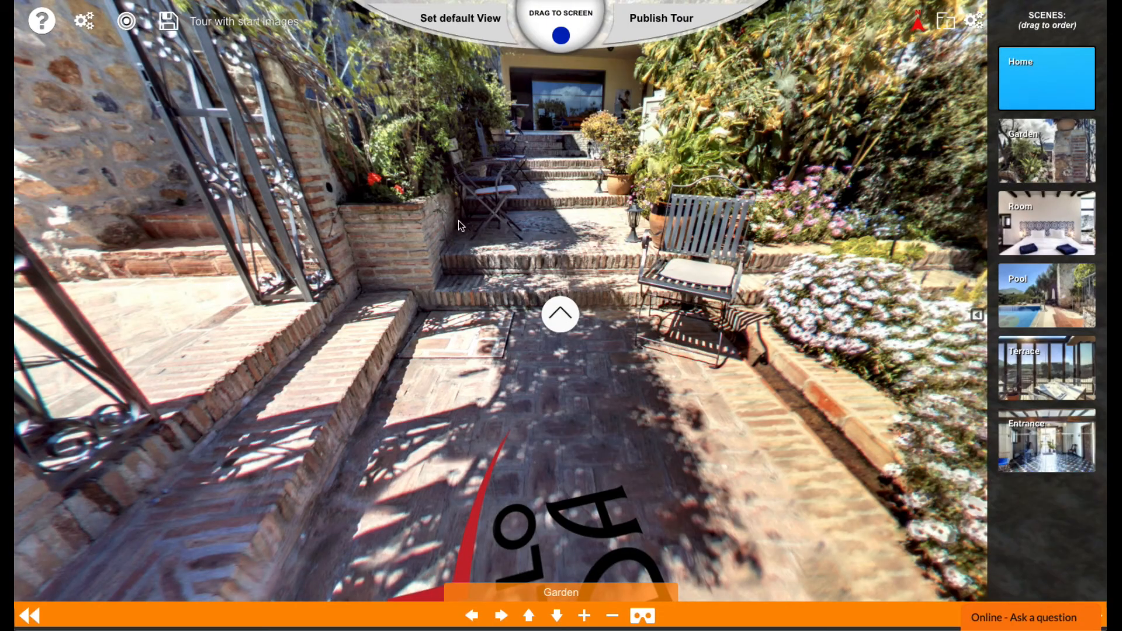
Overwrite the default settings for this tour in the editor and set the tour color to FFDEE9.
left_click(84, 21)
left_click(191, 78)
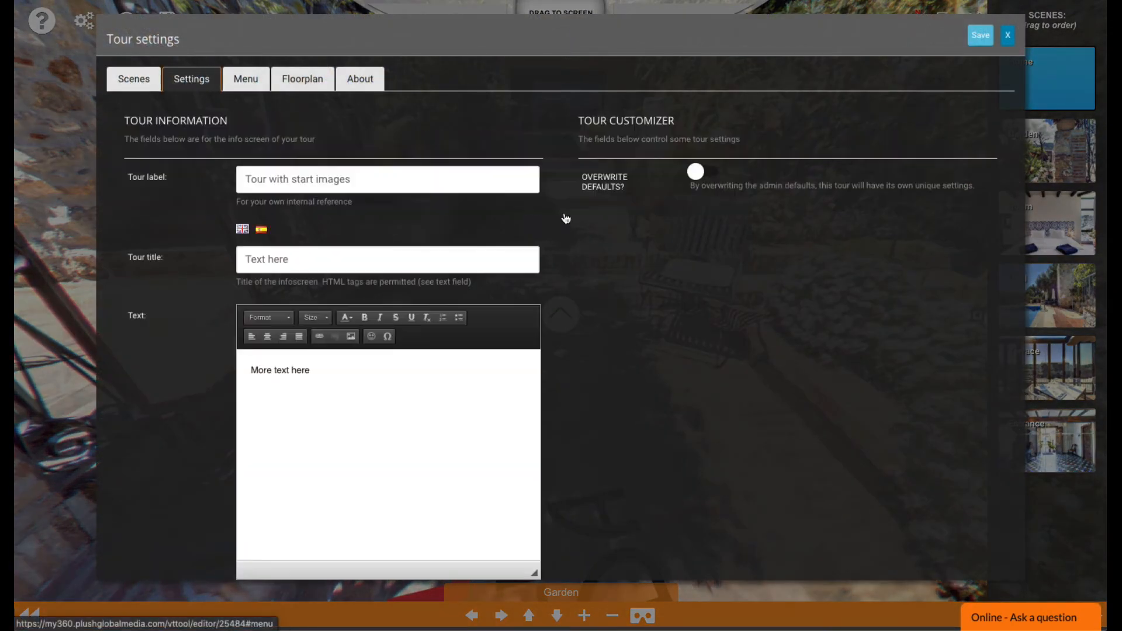
left_click(712, 171)
left_click(813, 217)
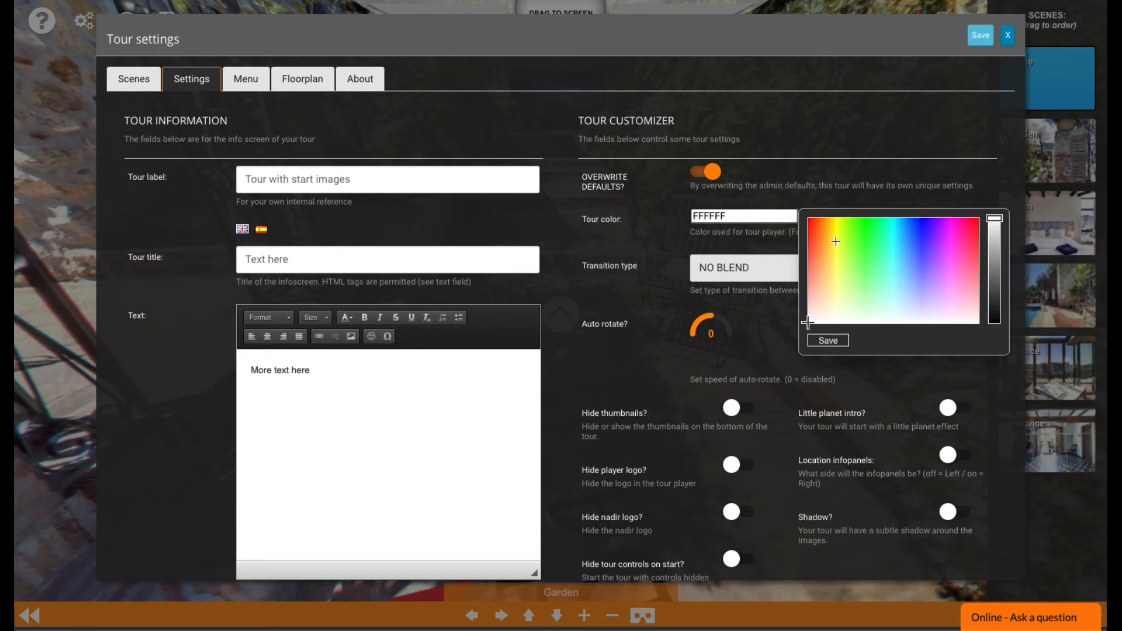
left_click_drag(851, 232, 969, 310)
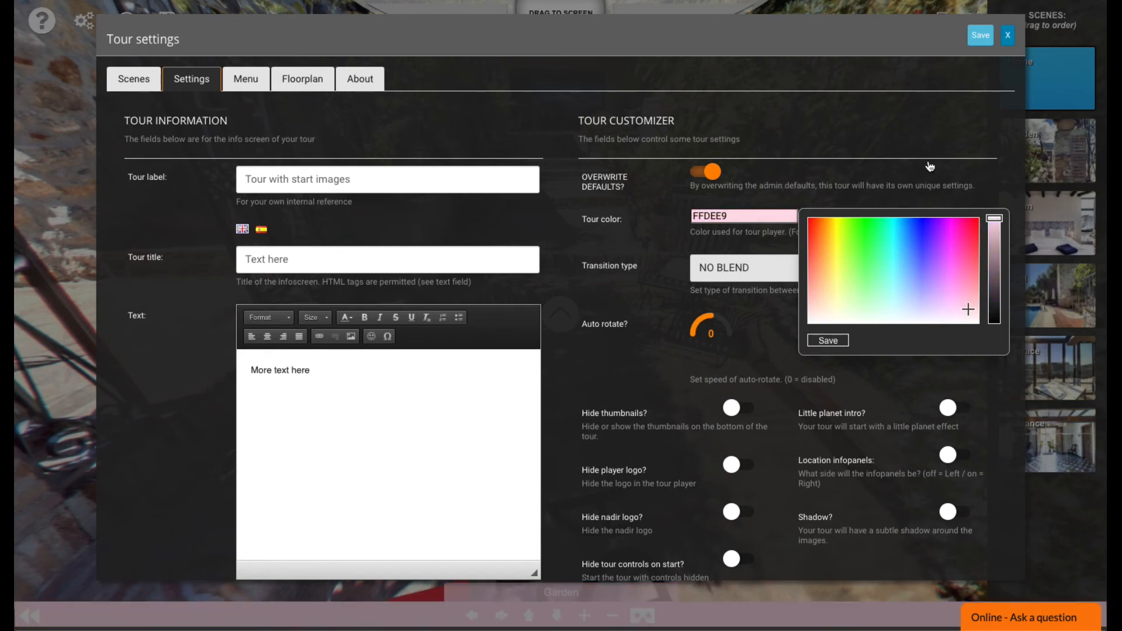
left_click(841, 344)
Set the scene transition to SLOW BLEND and auto-rotate to speed 4, starting after 5 seconds.
left_click(794, 268)
left_click(783, 320)
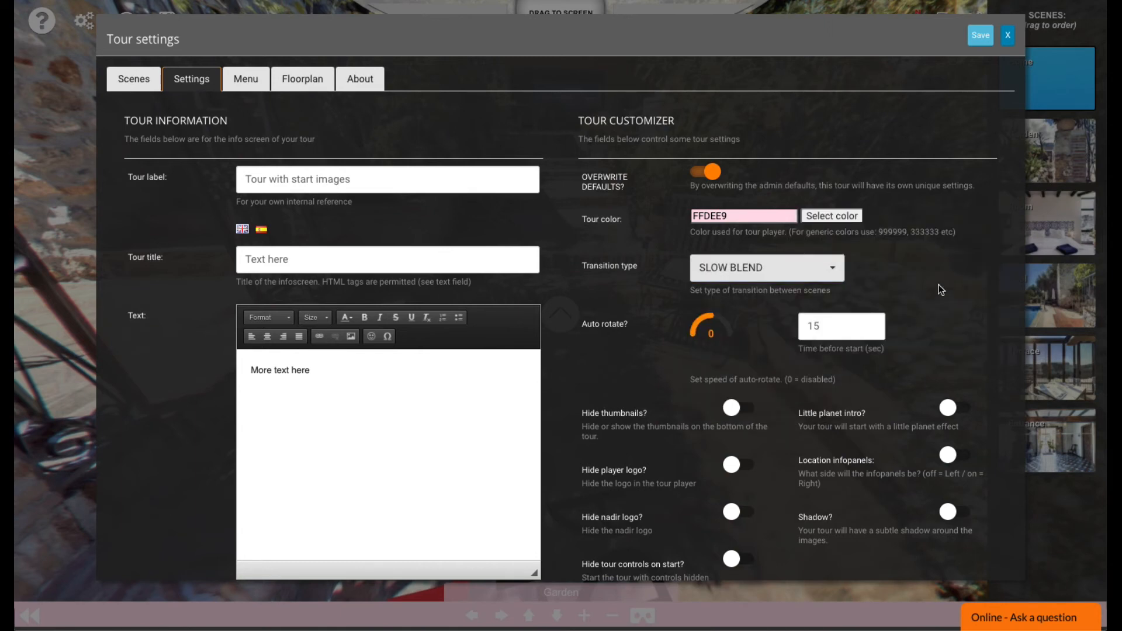
scroll(929, 313, "down", 3)
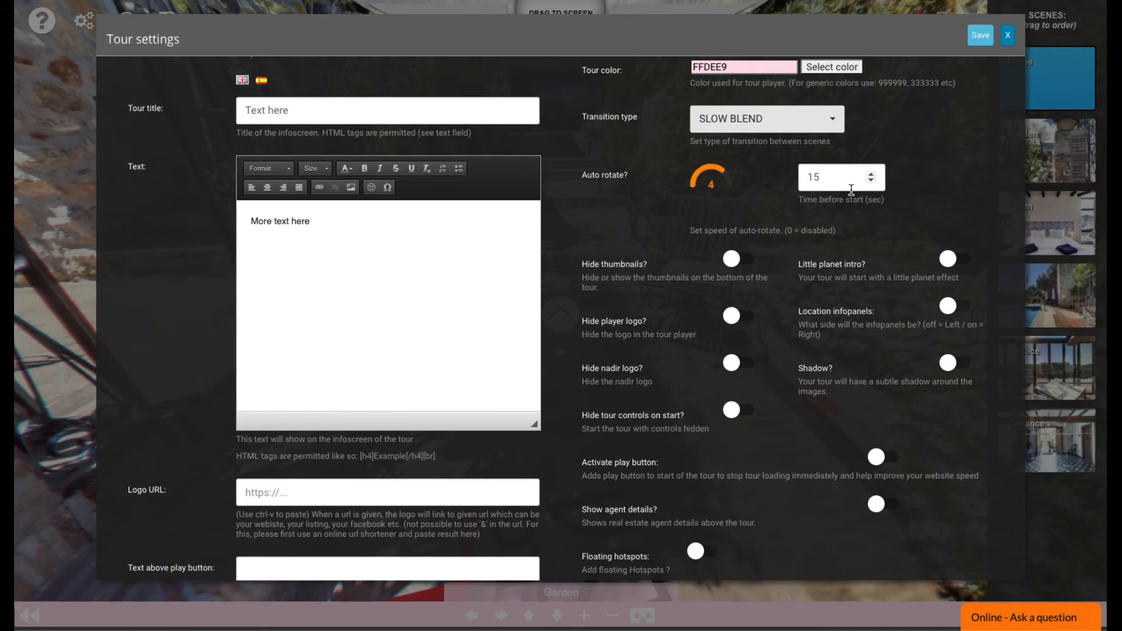
left_click(871, 181)
Go through the remaining tour settings, leaving the little planet intro and play button off, and save them.
scroll(841, 222, "down", 1)
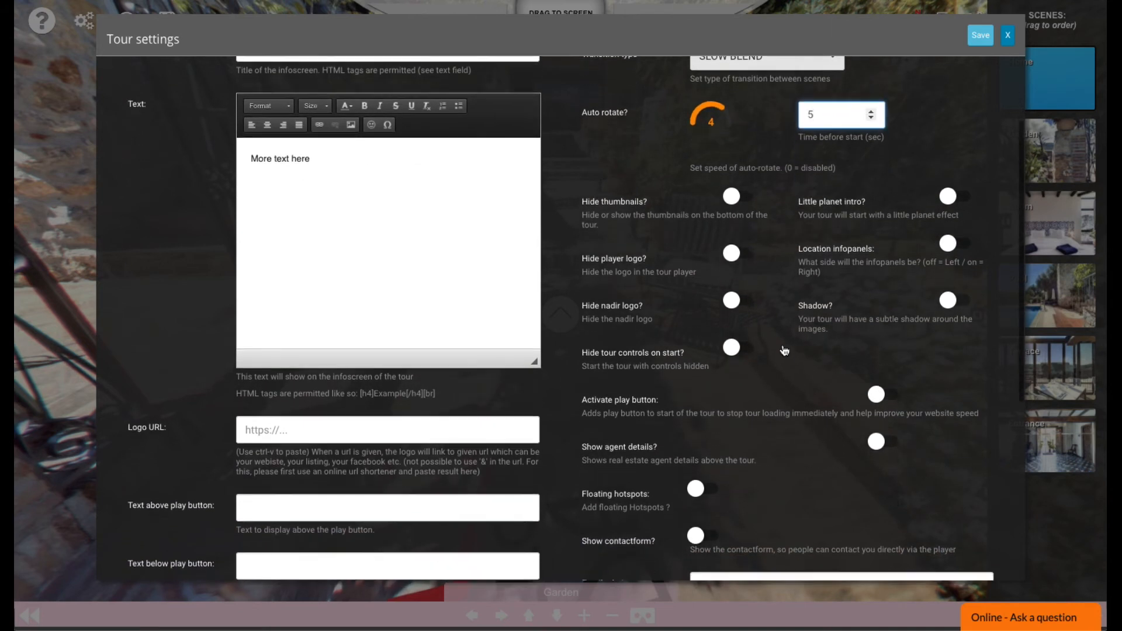
left_click(963, 195)
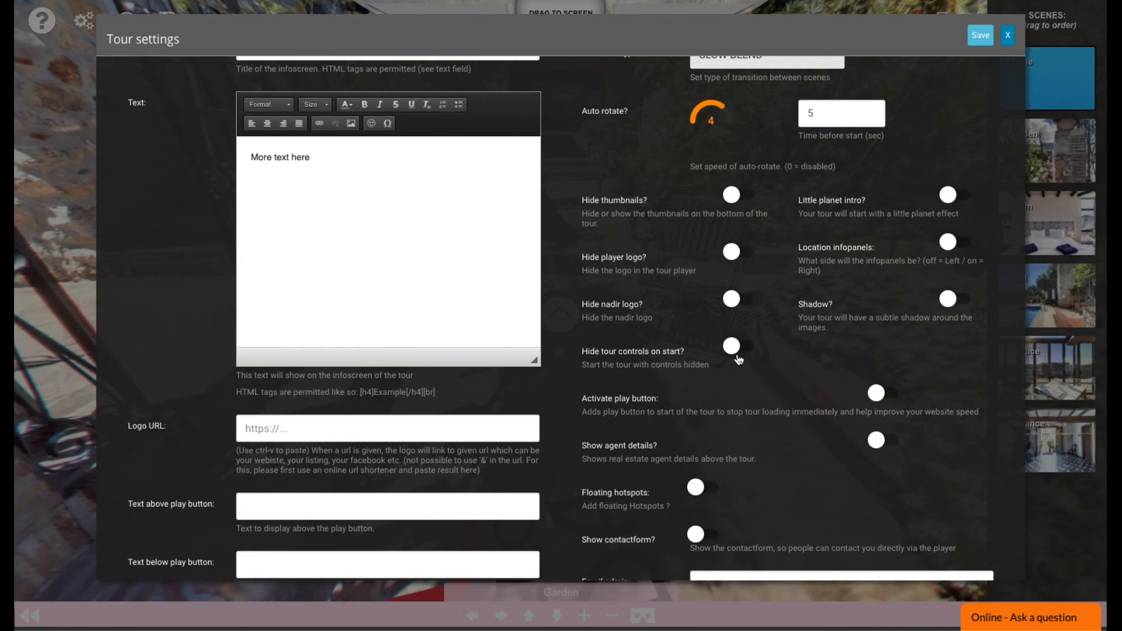
scroll(739, 360, "down", 2)
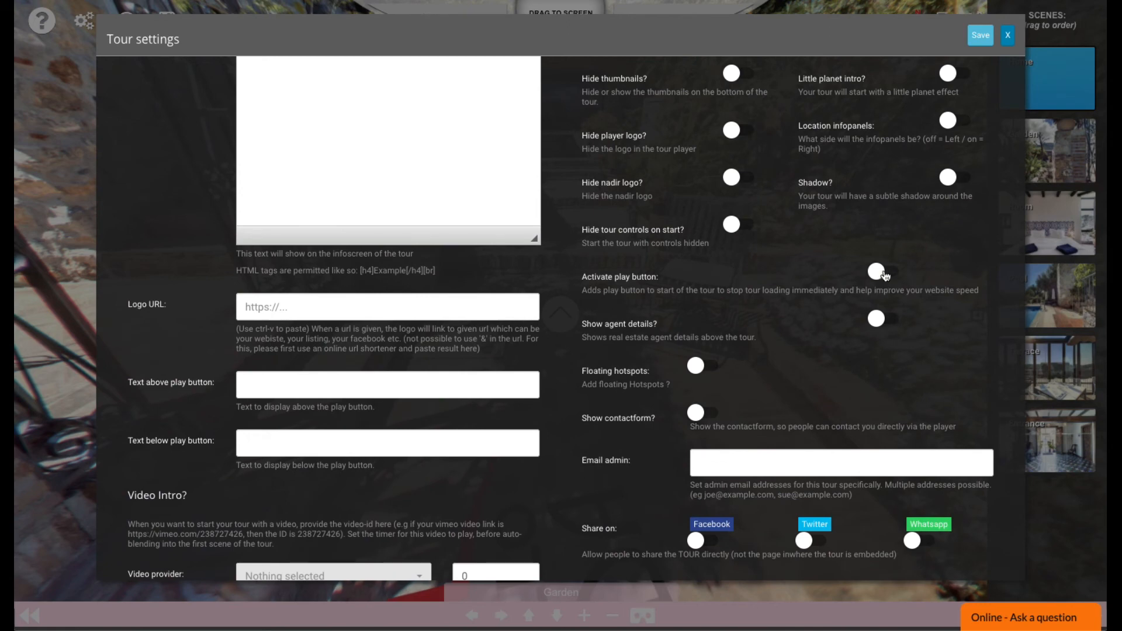
left_click(883, 272)
scroll(826, 369, "down", 1)
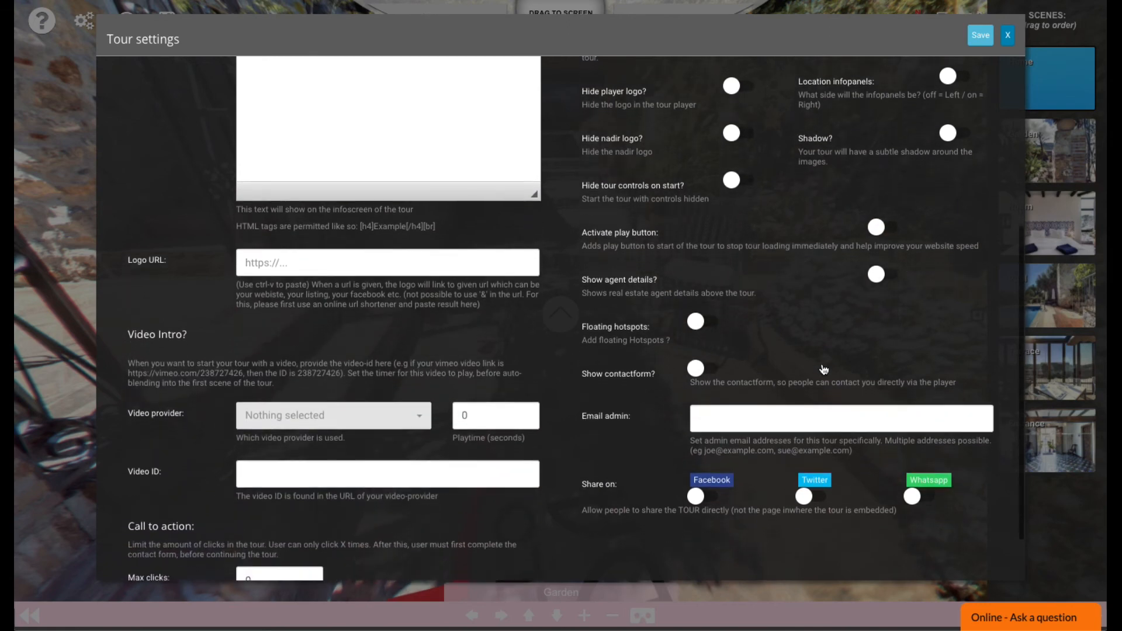
scroll(824, 370, "down", 1)
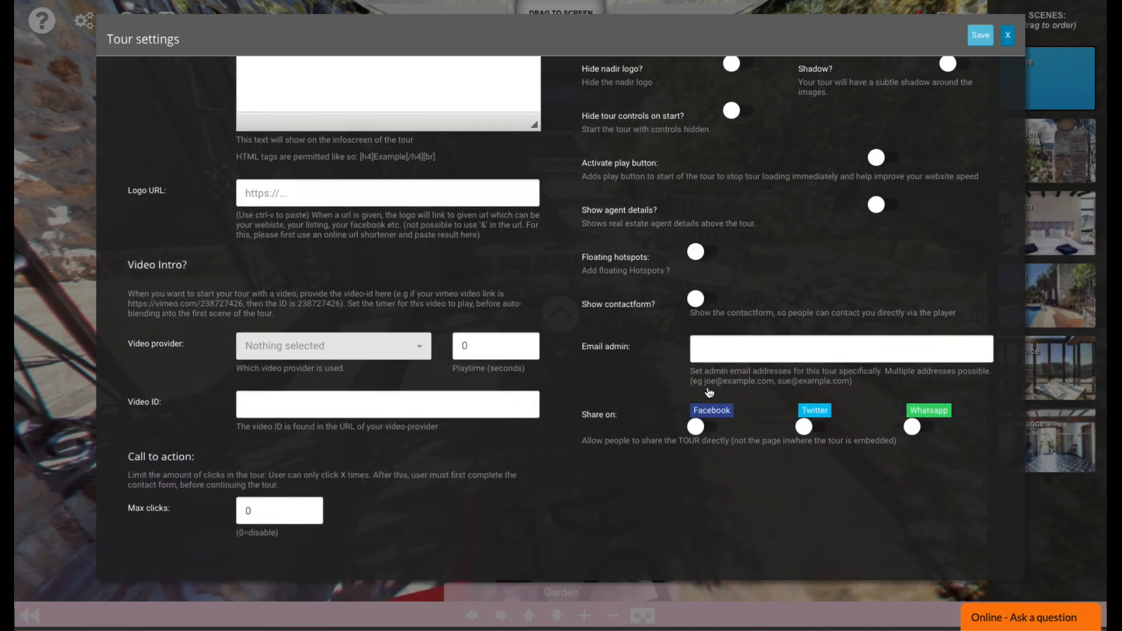
scroll(781, 430, "up", 4)
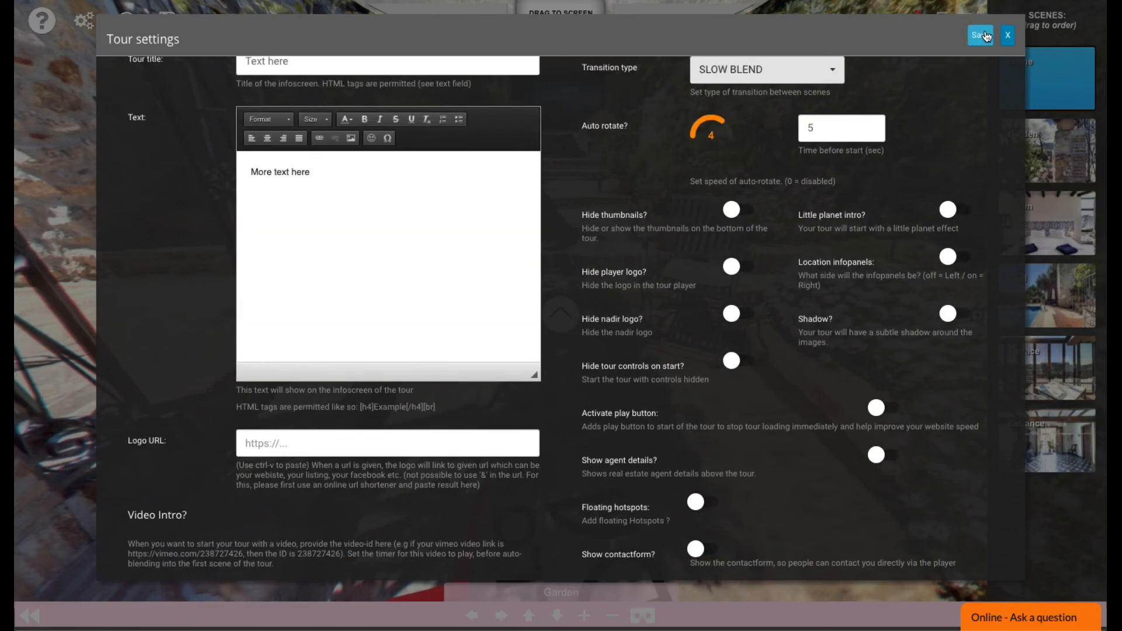
left_click(980, 35)
Publish the tour with the changed settings and open the live version.
left_click(659, 28)
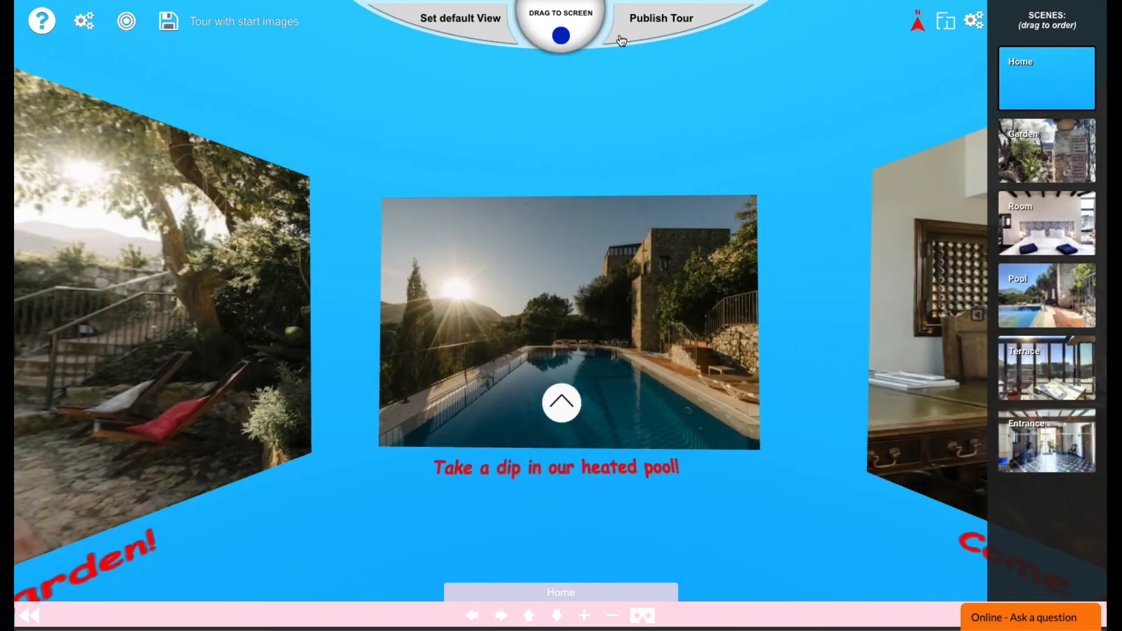
left_click(474, 401)
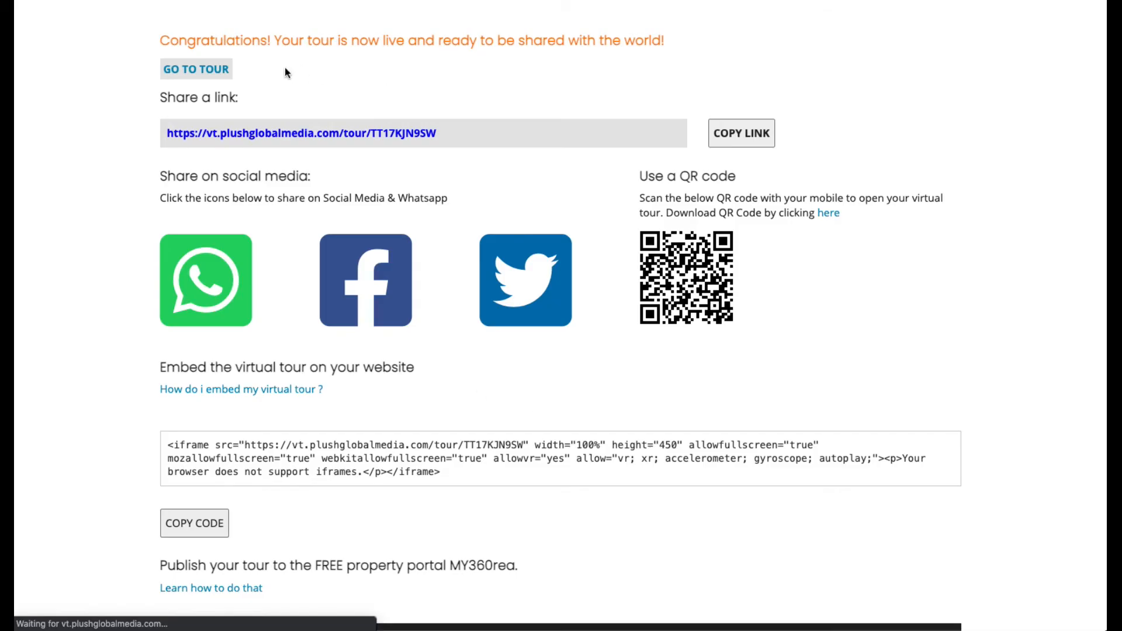
left_click(198, 68)
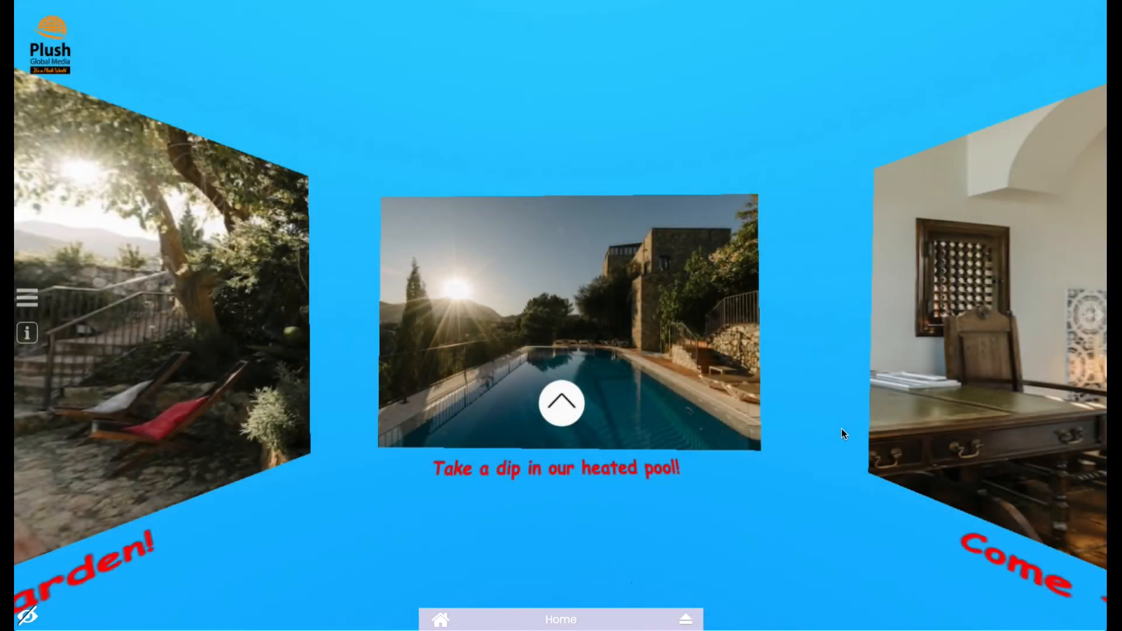
Look around the published Home scene, test the Room hotspot and its way back Home, and turn to the garden image.
left_click_drag(842, 429, 476, 403)
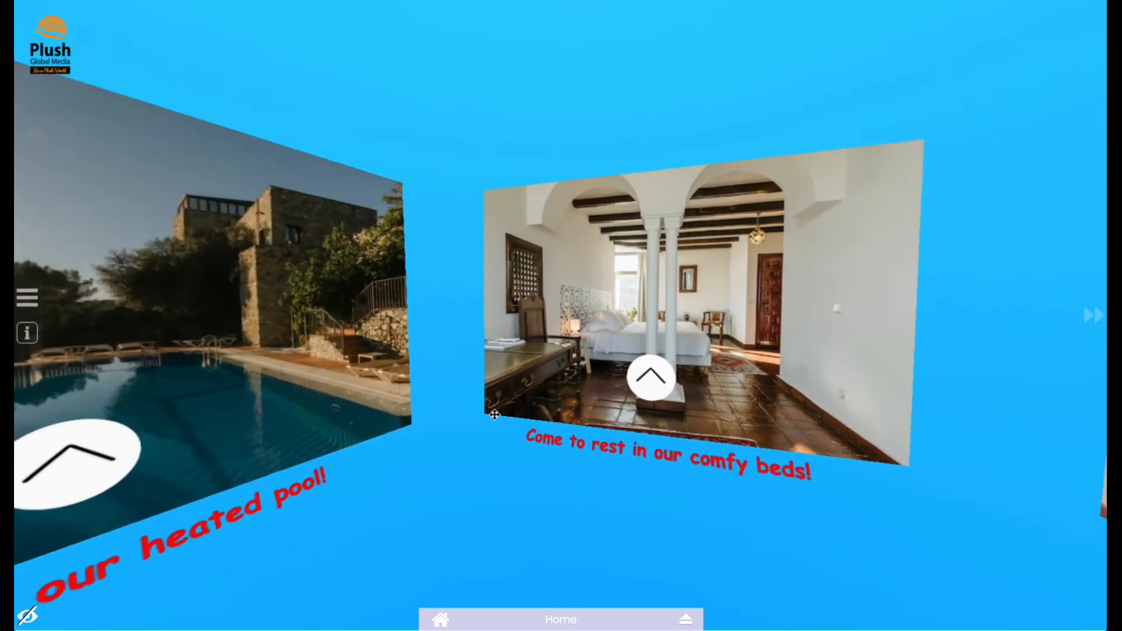
left_click(605, 389)
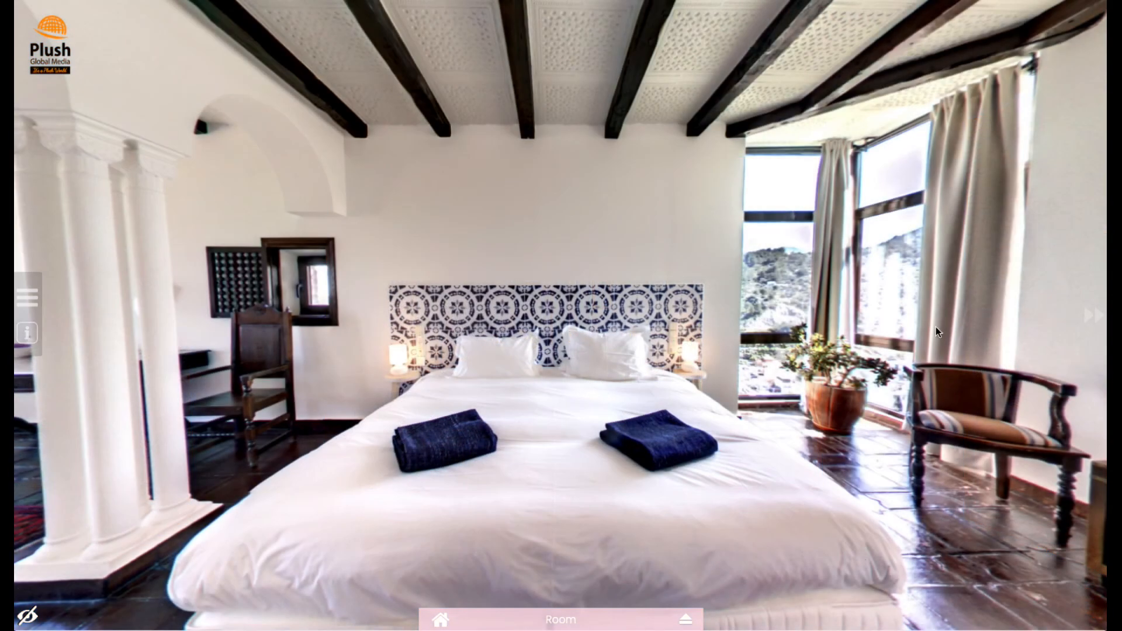
left_click_drag(935, 327, 568, 334)
left_click(468, 422)
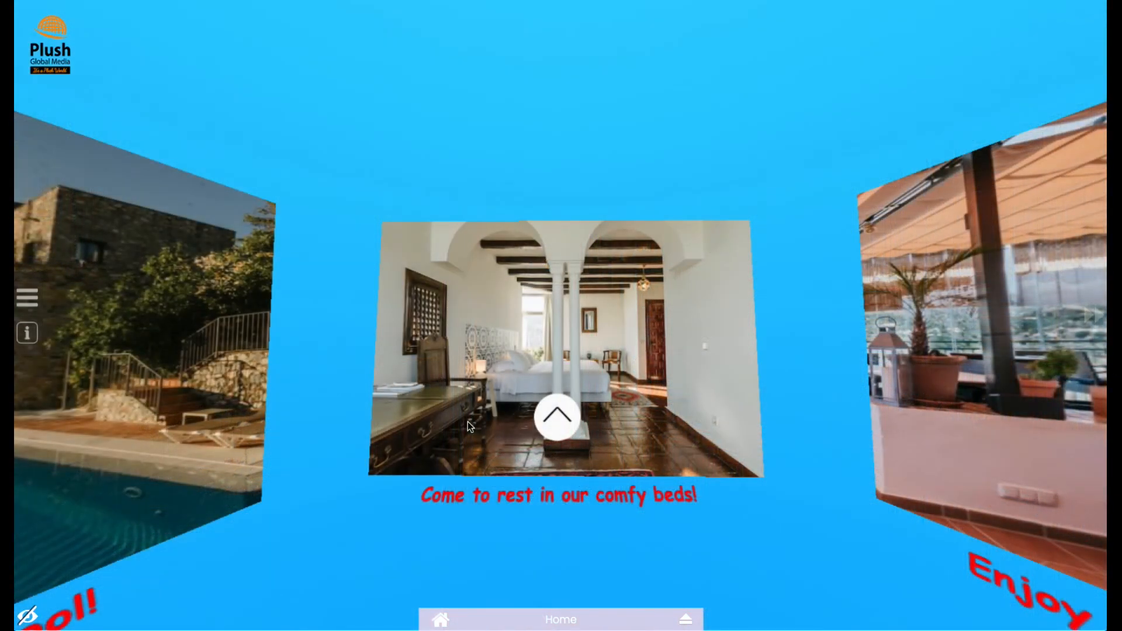
left_click_drag(282, 377, 699, 300)
left_click_drag(432, 389, 665, 468)
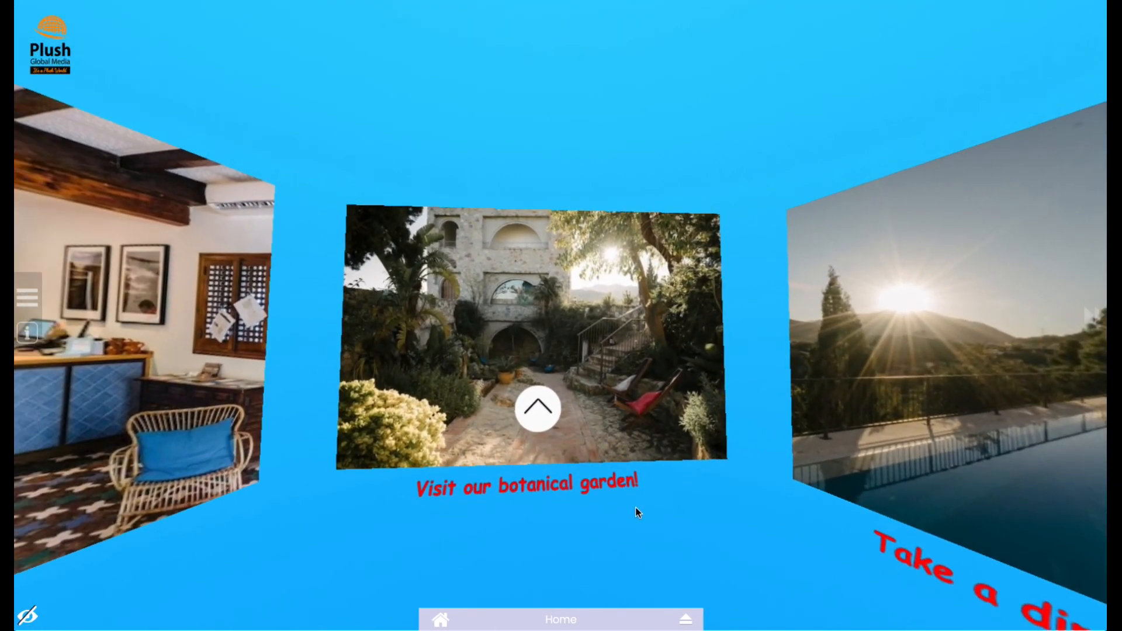
left_click(684, 621)
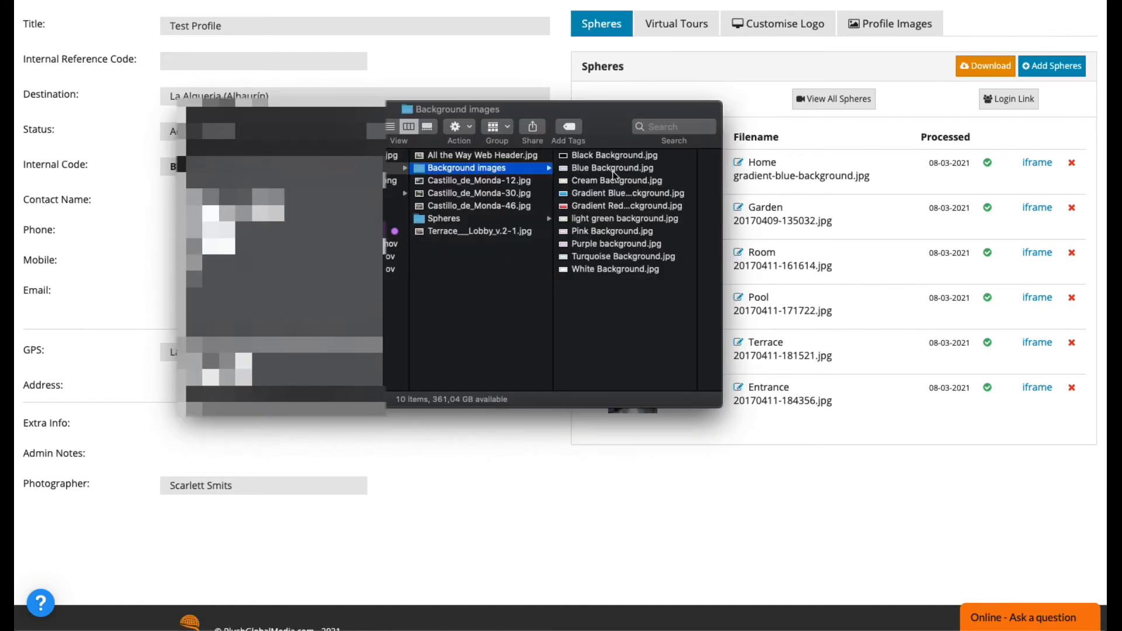
Duplicate Black Background.jpg in the Background images folder and rename Gradient Blue Background.jpg as Gradient Blue Background_1.jpg.
left_click(611, 156)
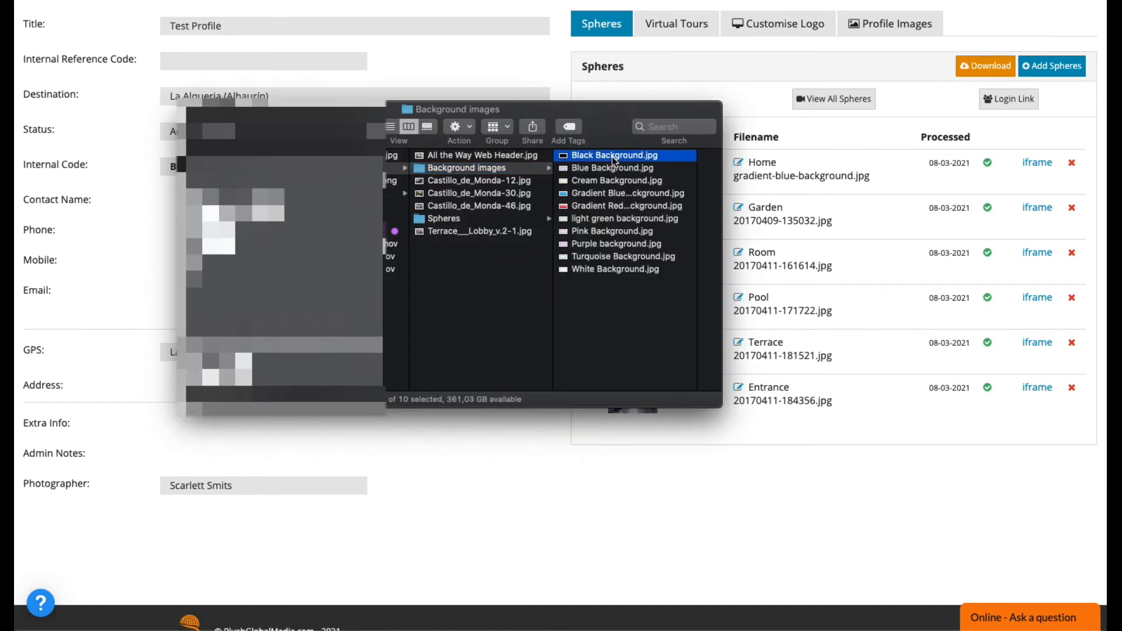
key("super+d")
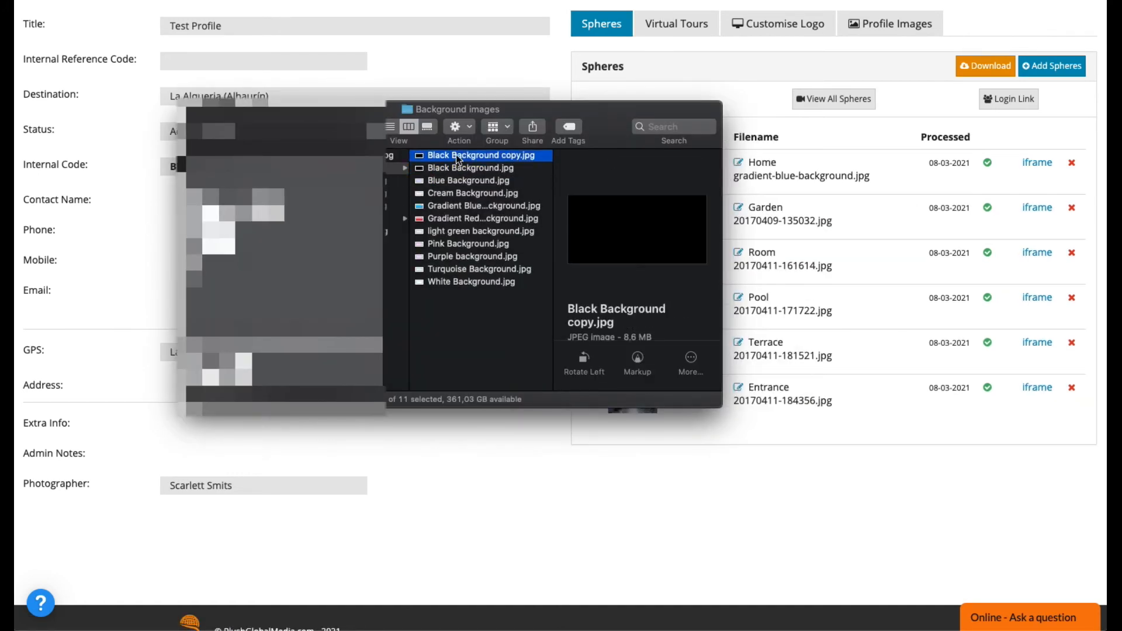
left_click(458, 205)
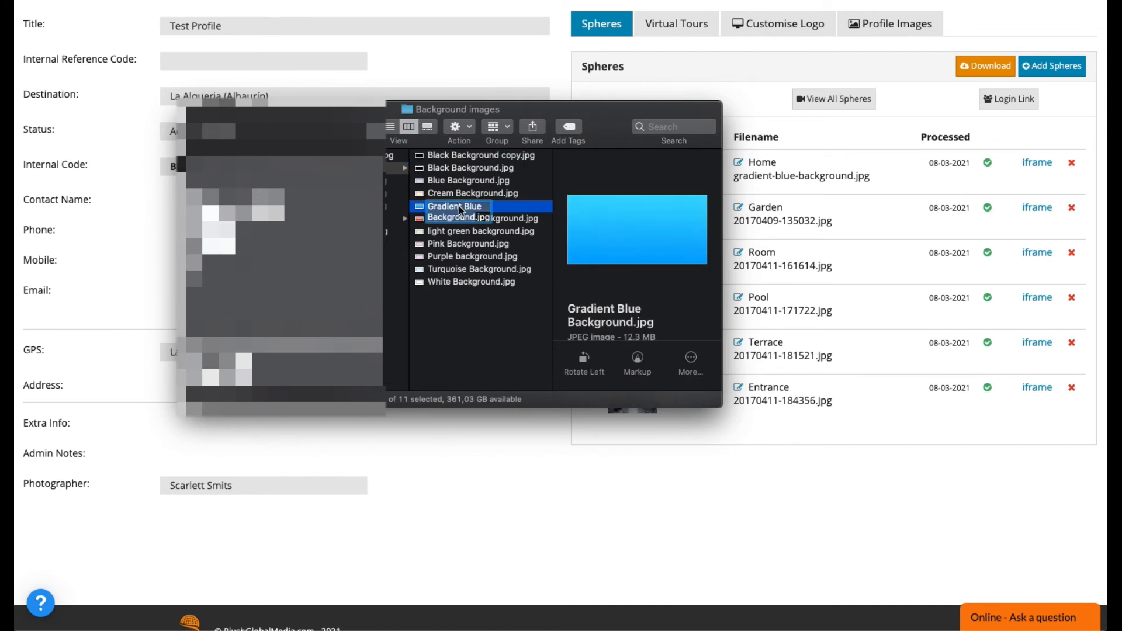
left_click(478, 217)
key("Return")
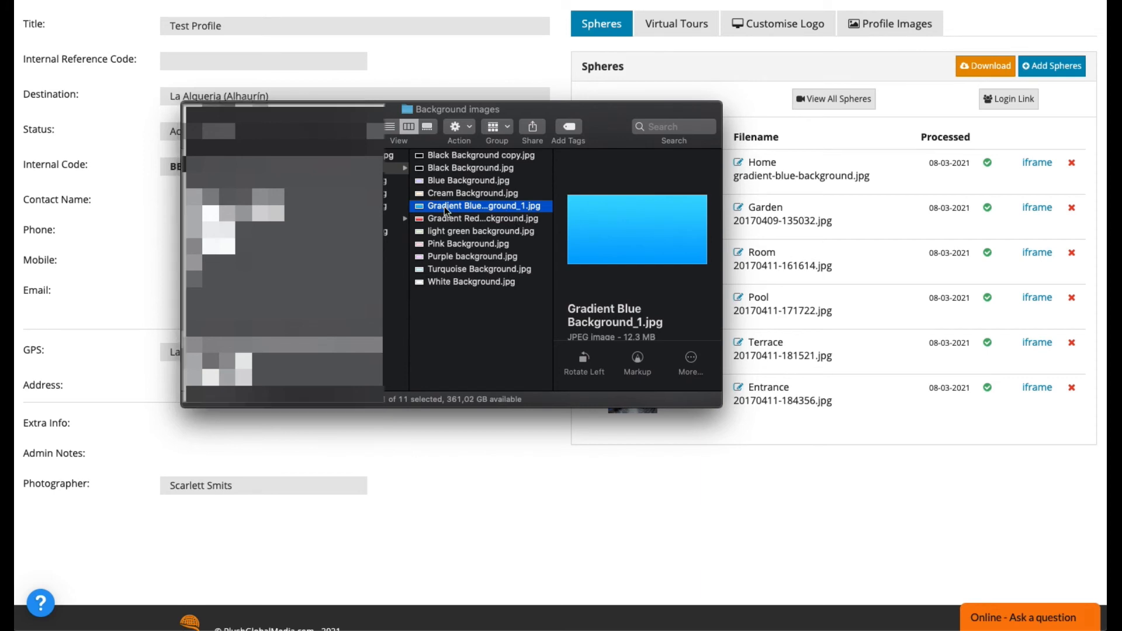
Rename the copy of the black background image as Gradient Blue Background.jpg, reusing the gradient blue file's original name.
left_click(444, 206)
left_click(476, 215)
left_click_drag(458, 212, 413, 206)
key("super+c")
left_click(475, 155)
left_click(475, 156)
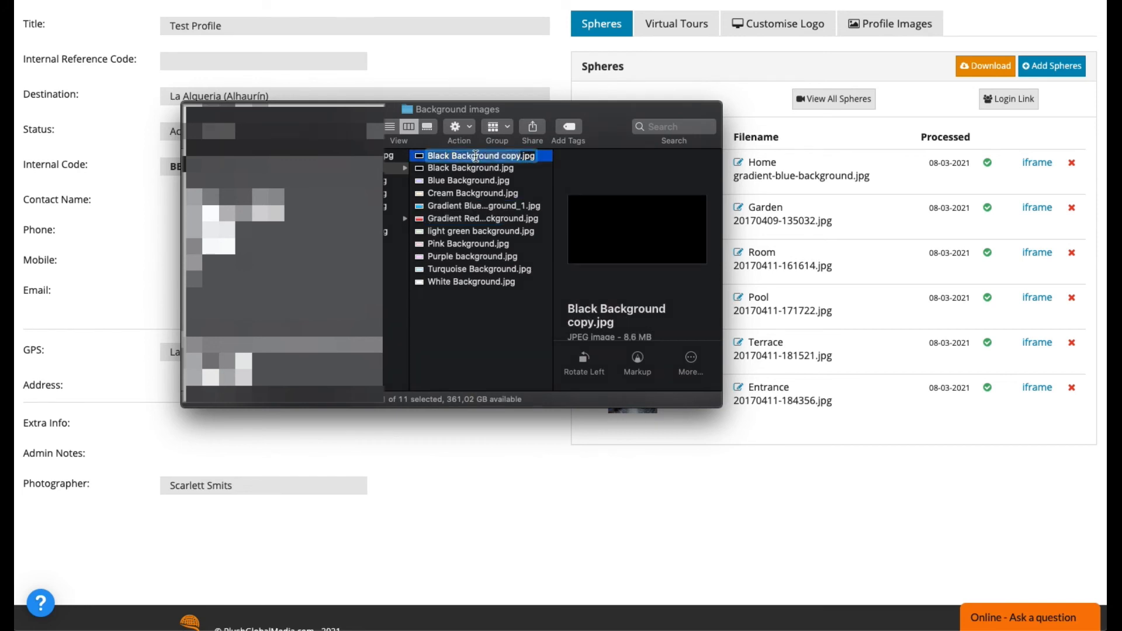
key("super+v")
key("Return")
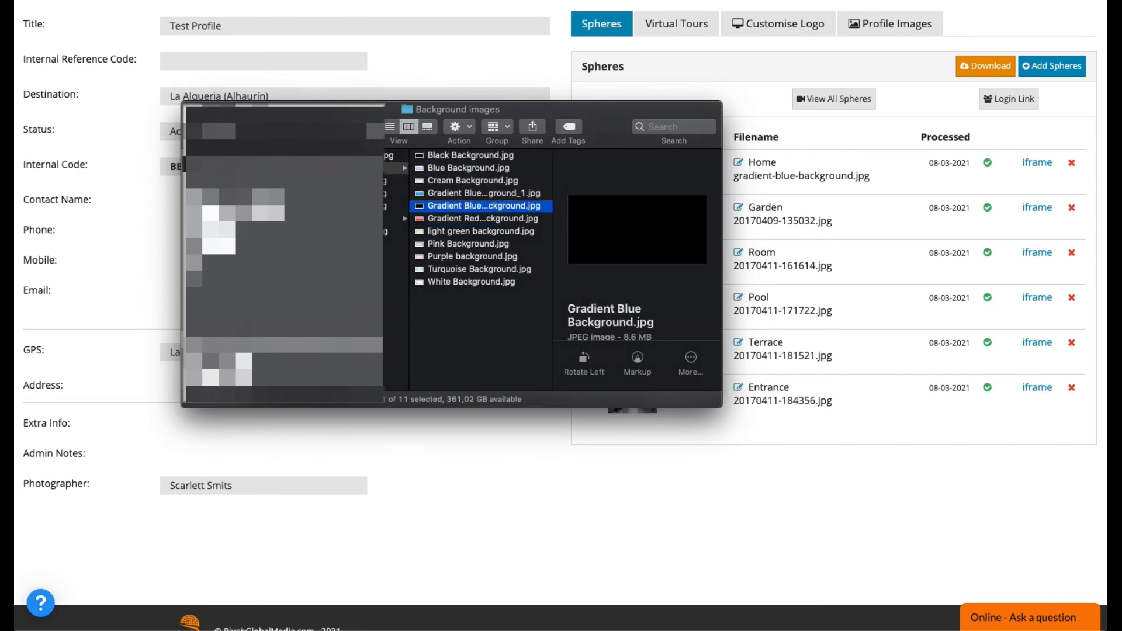
Upload the black Gradient Blue Background.jpg to the profile's spheres and check the Home sphere's thumbnail in the list.
left_click(1039, 67)
left_click(1053, 68)
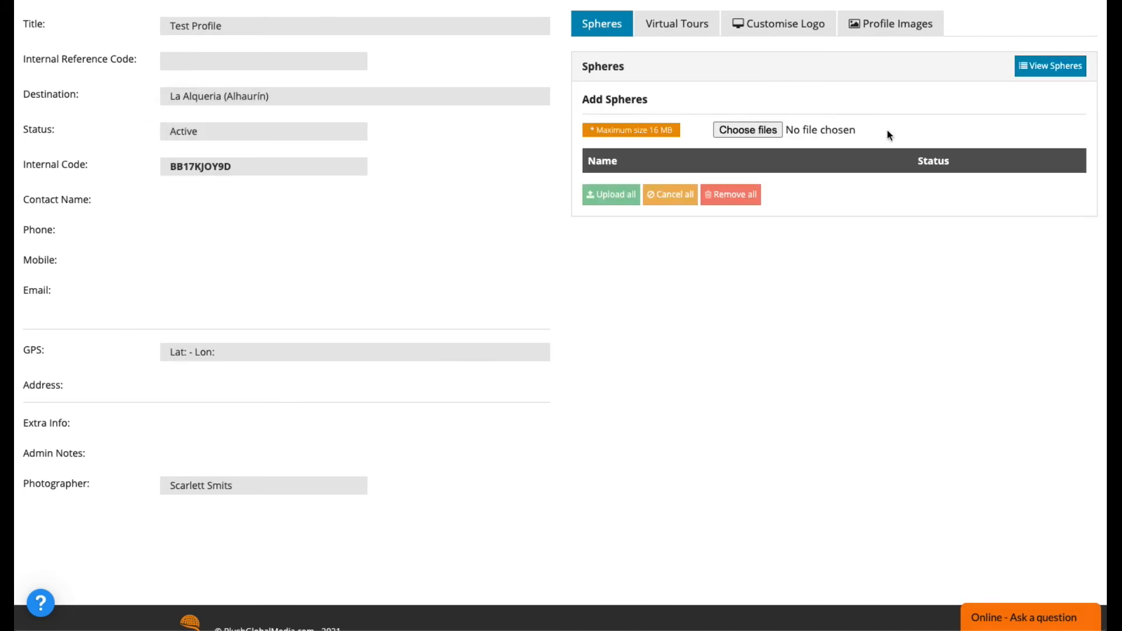
left_click(748, 129)
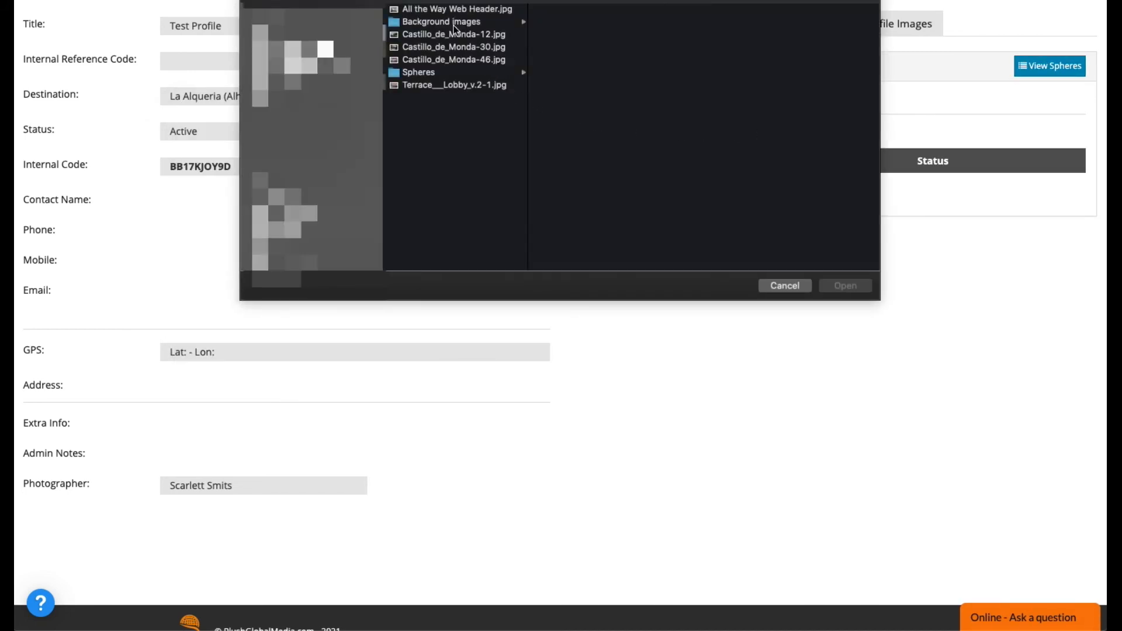
left_click(455, 24)
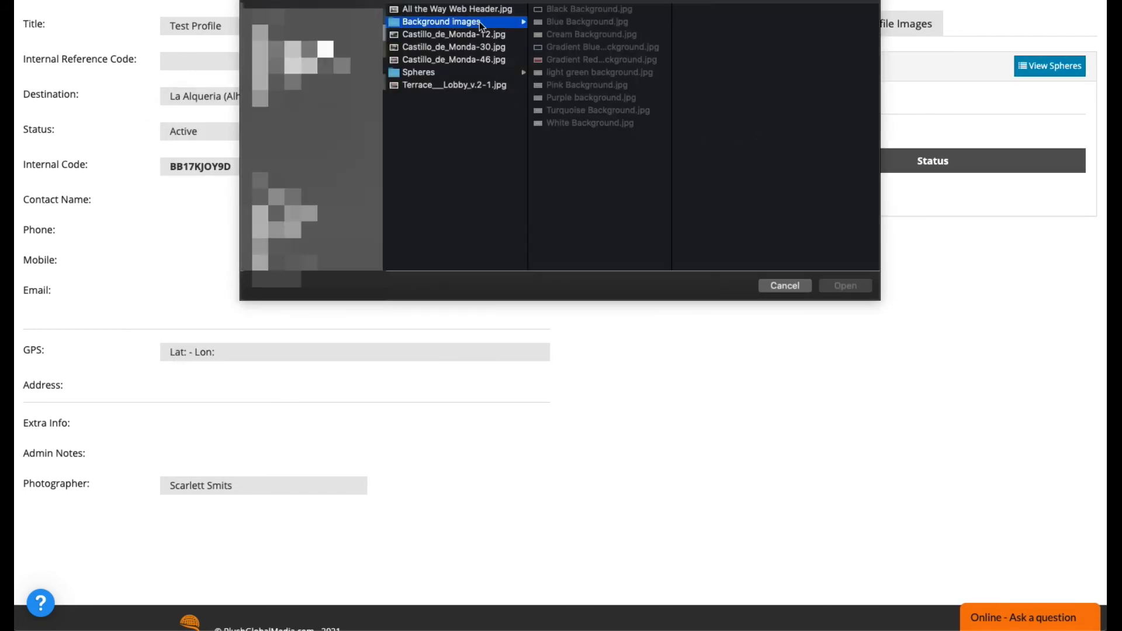
left_click(577, 47)
left_click(845, 286)
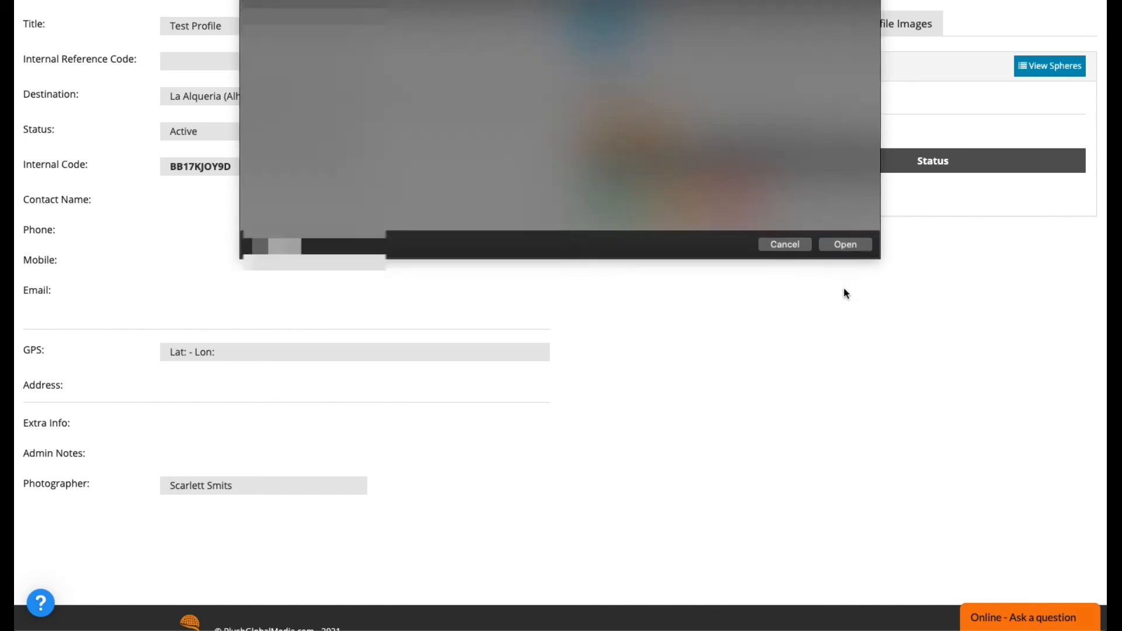
left_click(611, 232)
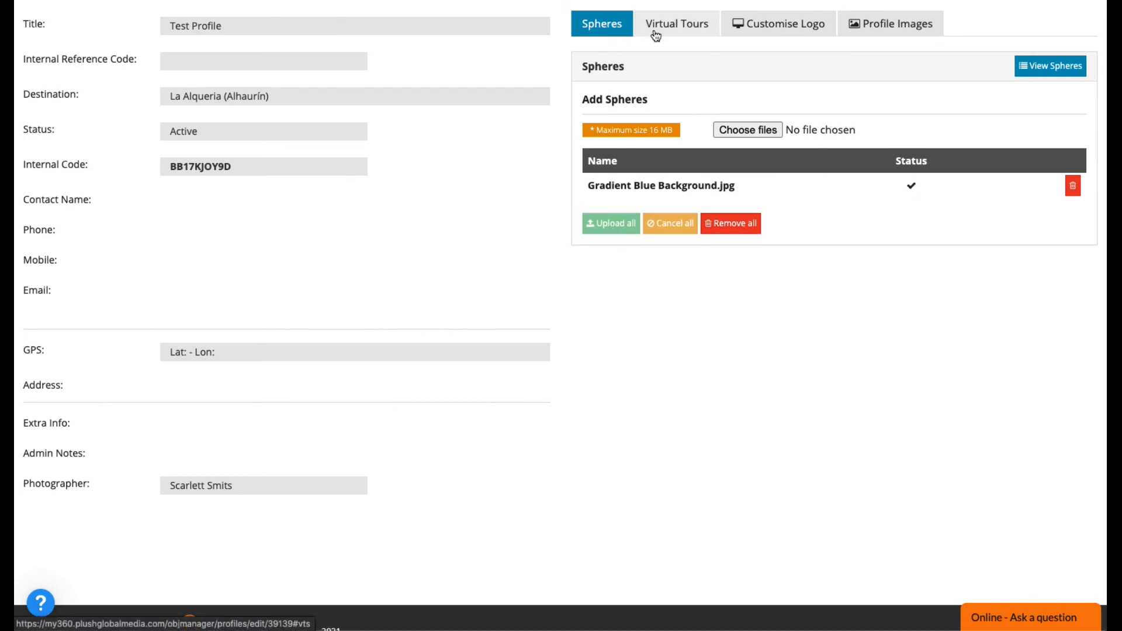
left_click(1070, 67)
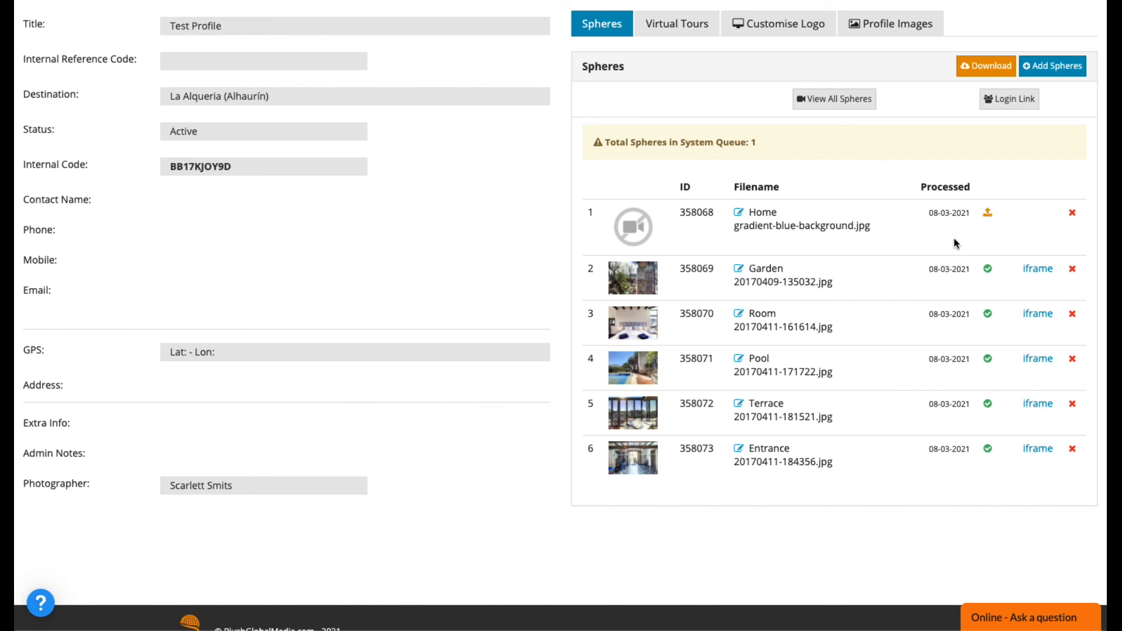
mouse_move(618, 176)
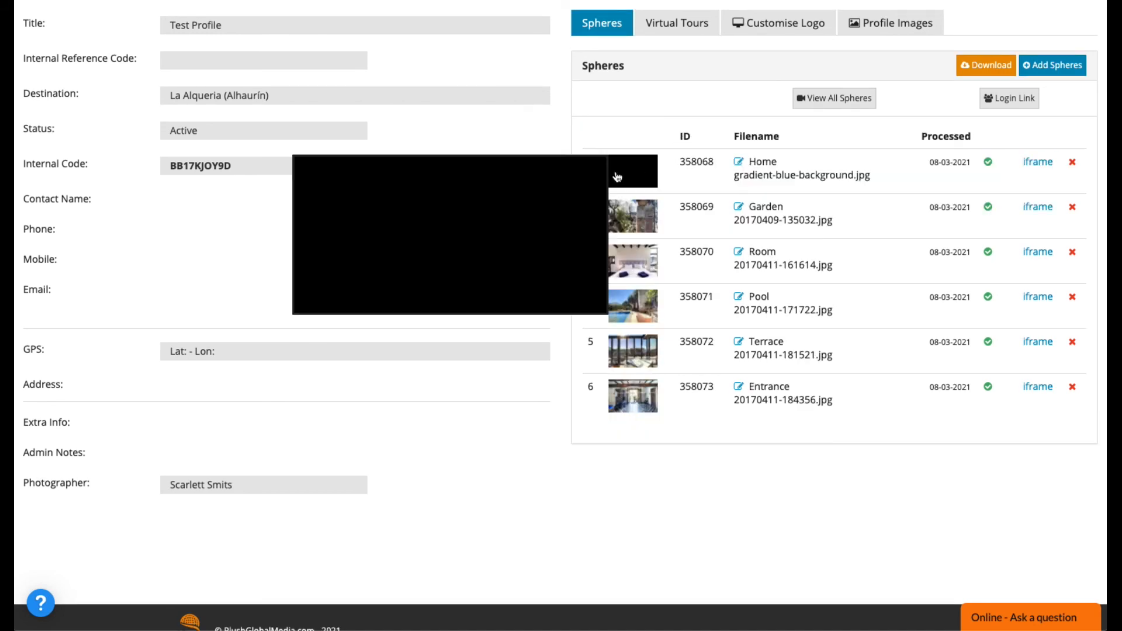
Open the published tour from the profile's virtual tours and look all around the Home scene with its black background.
left_click(680, 26)
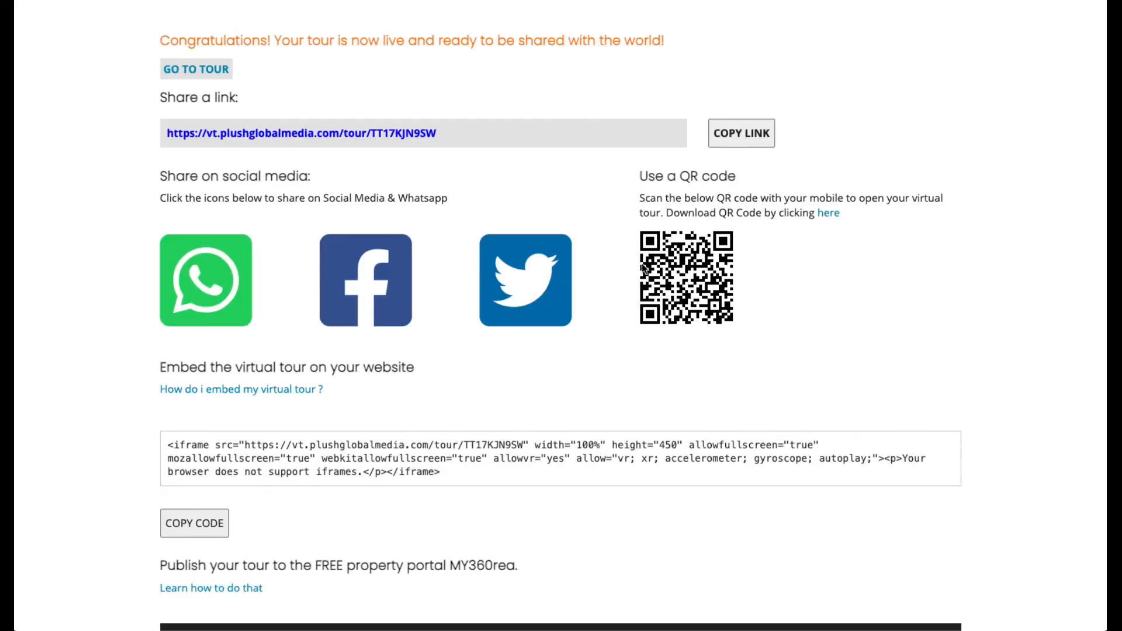
left_click(210, 68)
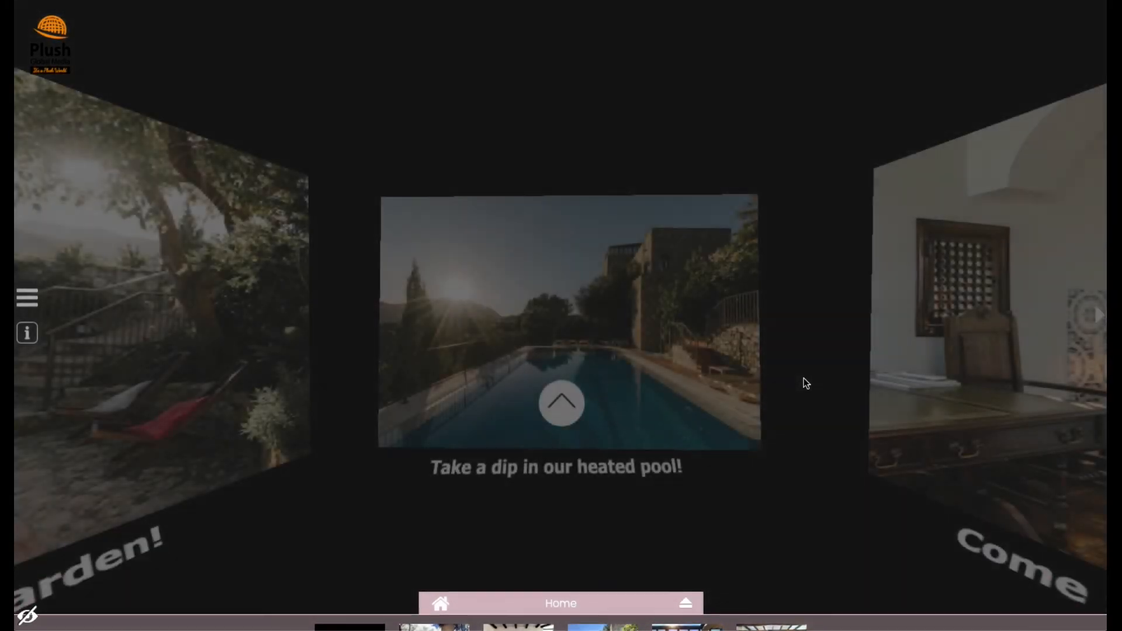
left_click_drag(828, 373, 351, 357)
left_click_drag(729, 427, 309, 432)
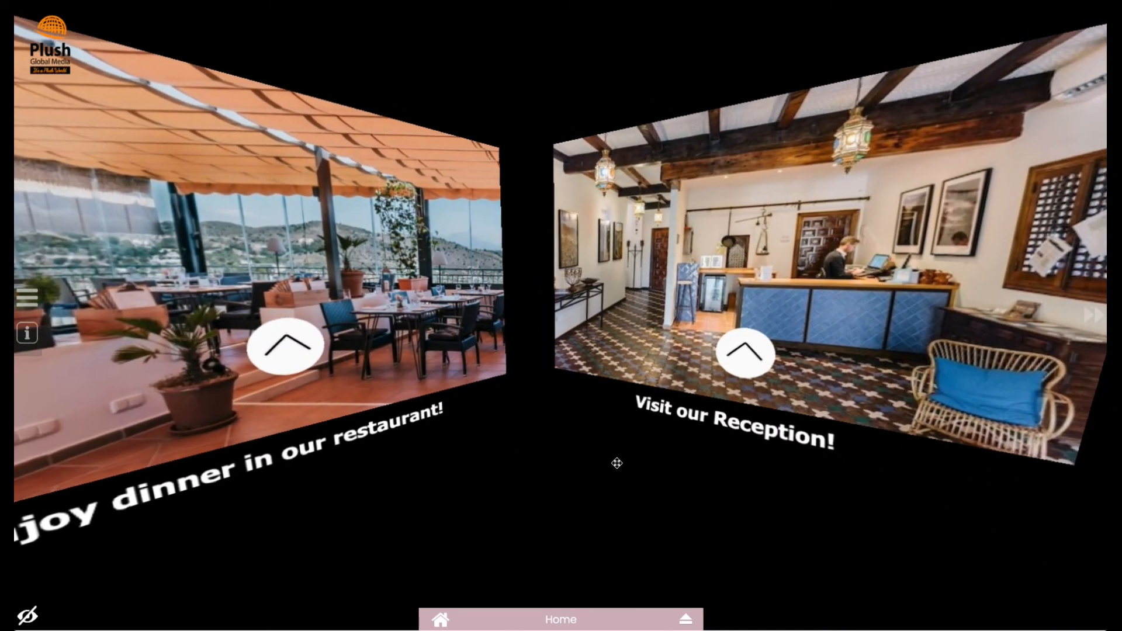
left_click_drag(616, 461, 351, 460)
left_click_drag(644, 459, 302, 450)
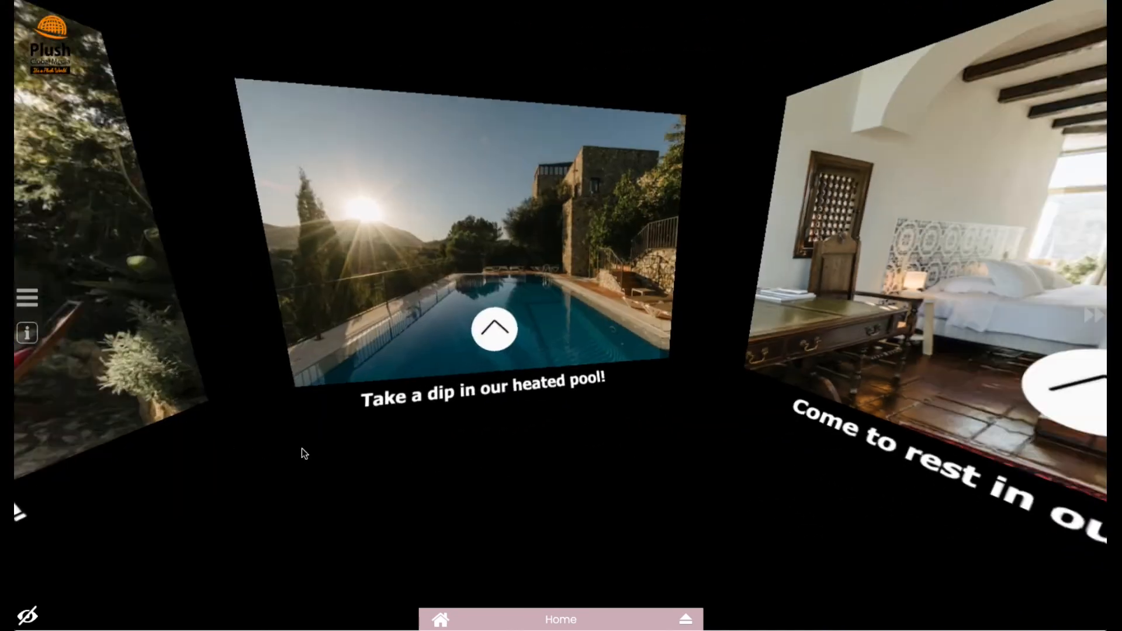
left_click_drag(639, 474, 514, 483)
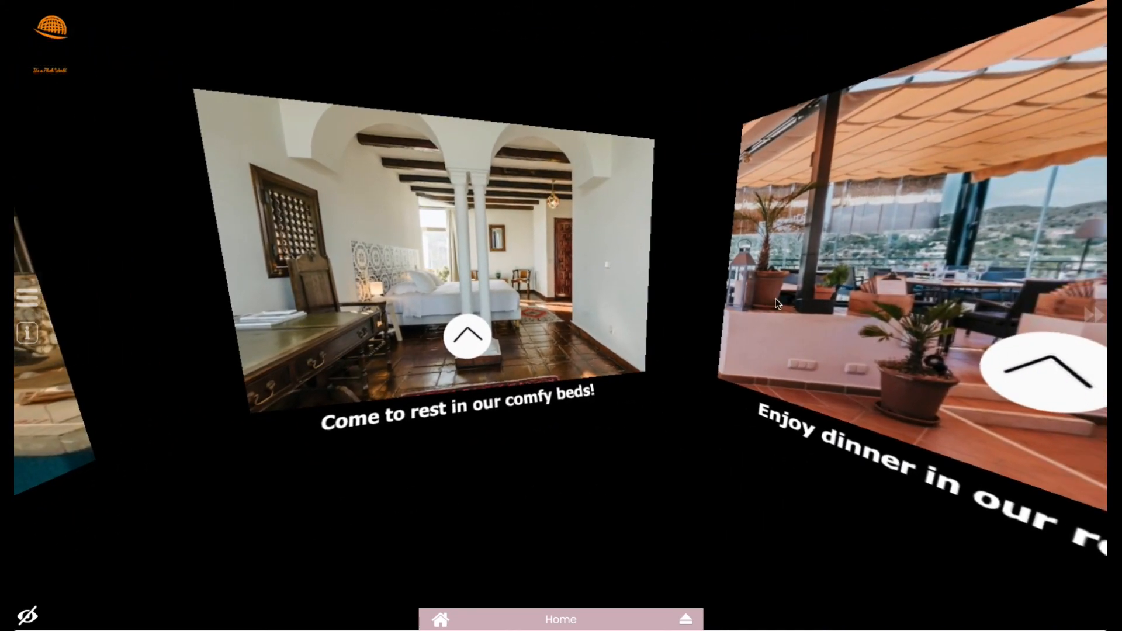